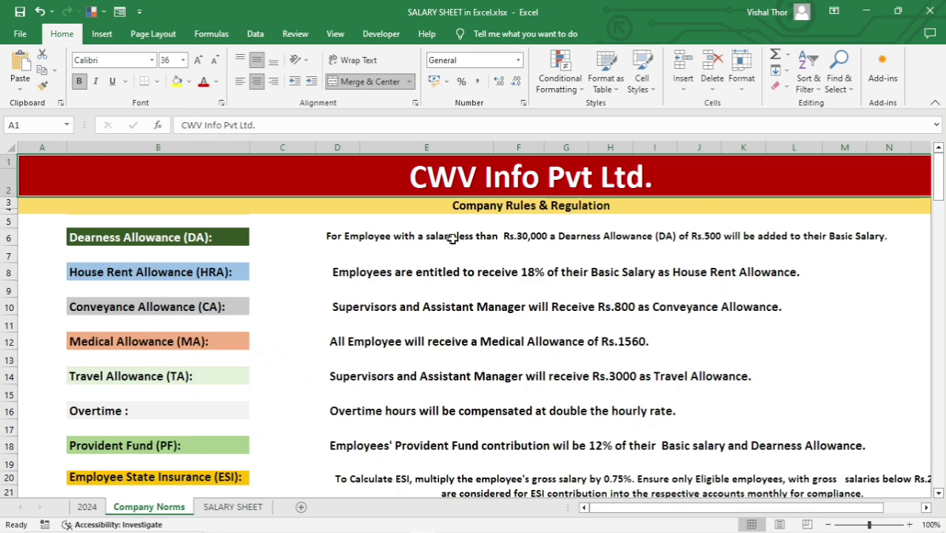
Review the allowance and deduction rules on the Company Norms sheet, and open the SALARY SHEET worksheet
{"action": "left_click", "coordinate": [491, 237]}
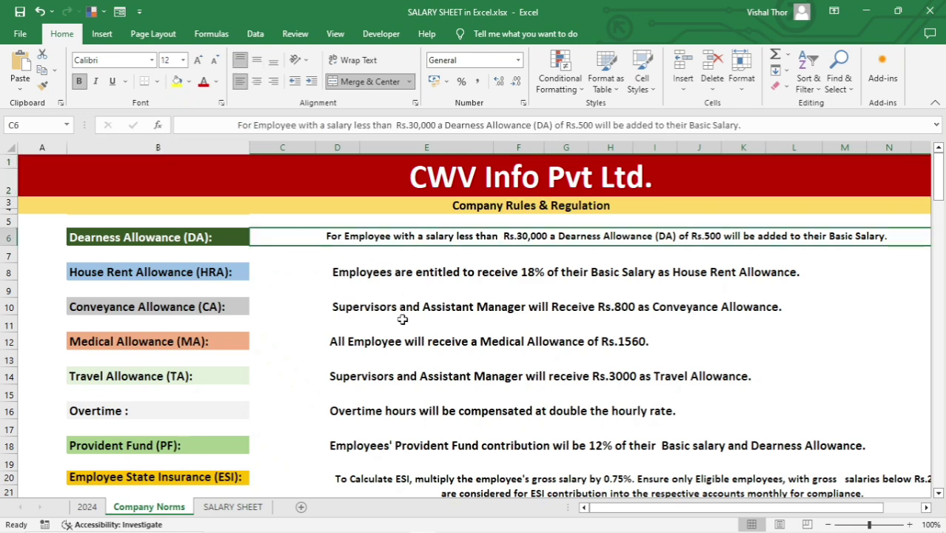
{"action": "left_click", "coordinate": [409, 273]}
{"action": "left_click_drag", "start_coordinate": [411, 234], "coordinate": [427, 443]}
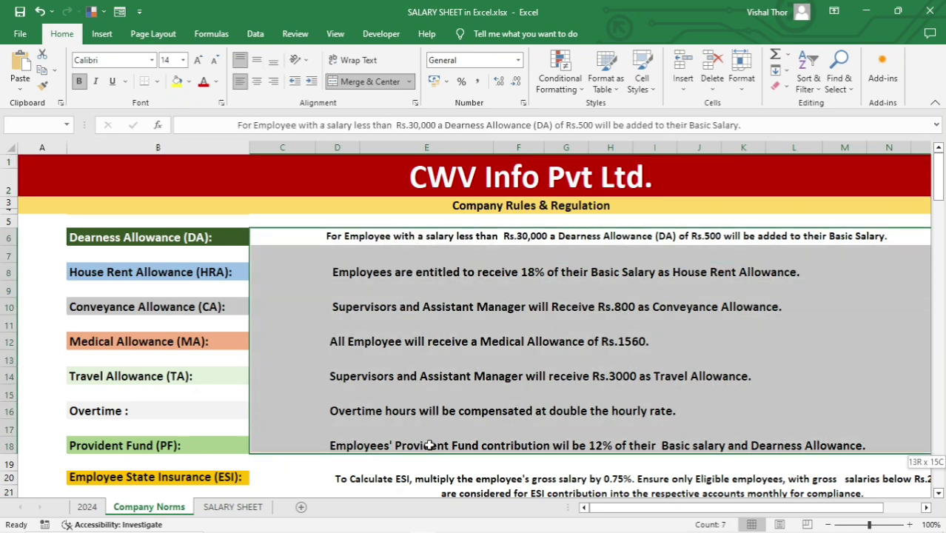
{"action": "left_click", "coordinate": [470, 328]}
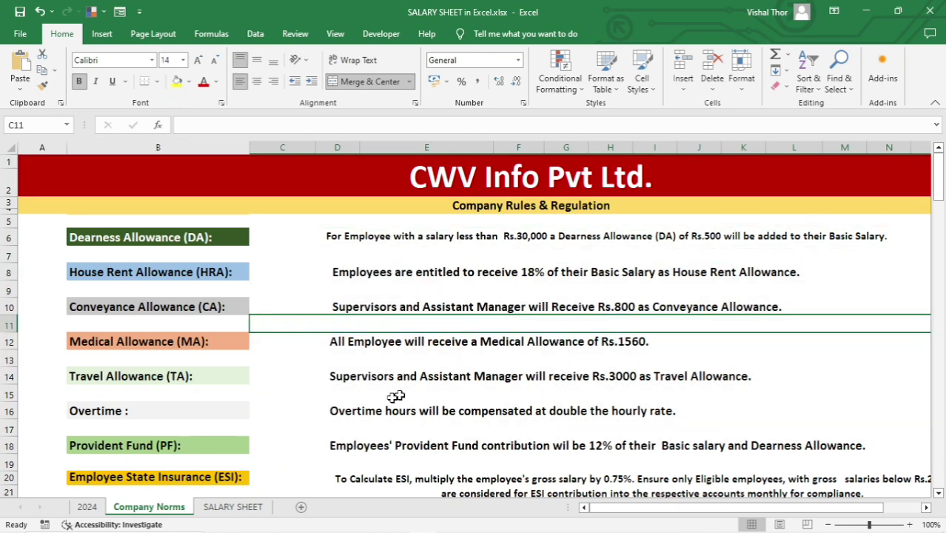
{"action": "left_click", "coordinate": [232, 507]}
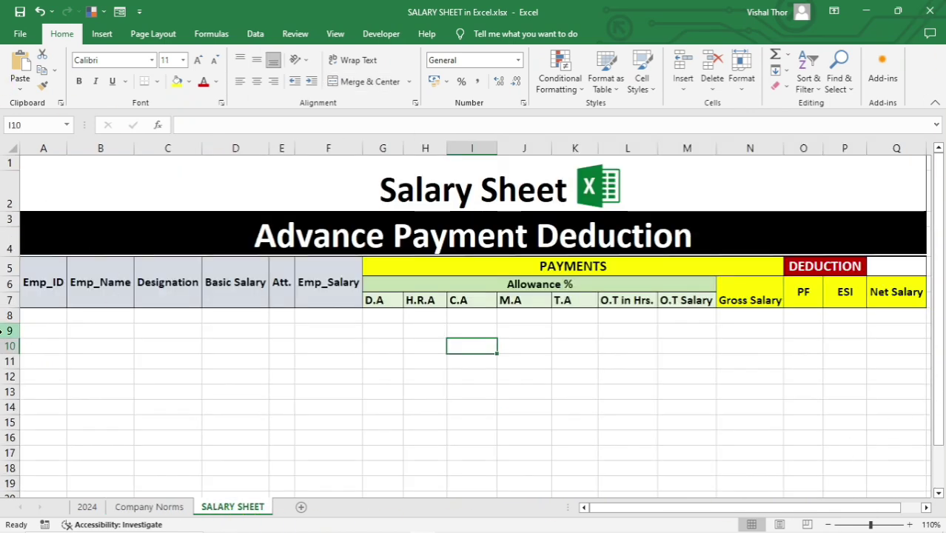
{"action": "left_click_drag", "start_coordinate": [43, 316], "coordinate": [59, 474]}
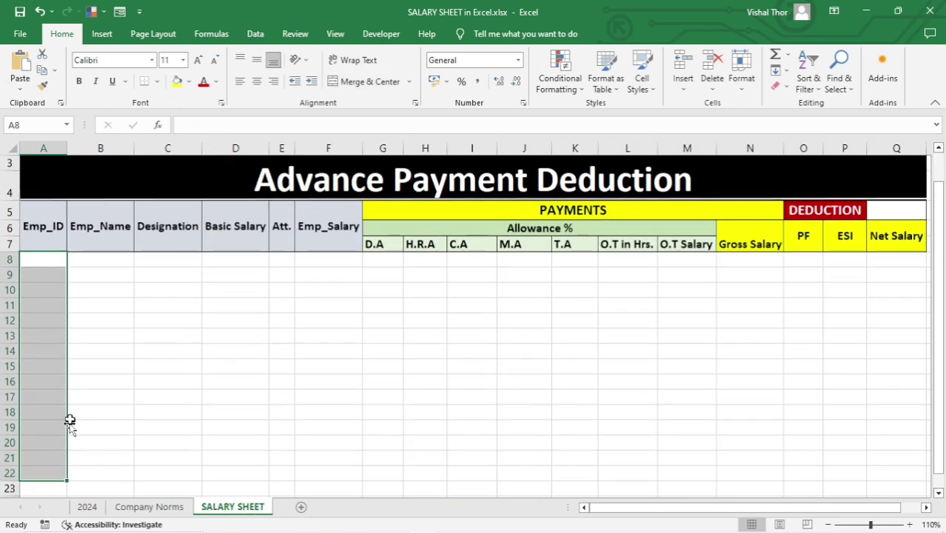
{"action": "left_click", "coordinate": [101, 259]}
{"action": "left_click_drag", "start_coordinate": [39, 258], "coordinate": [60, 476]}
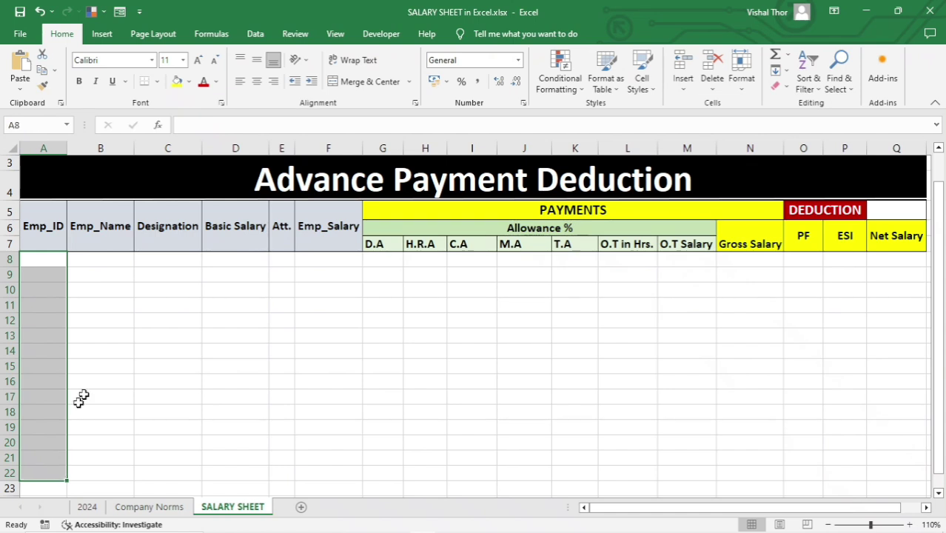
{"action": "left_click", "coordinate": [99, 349]}
{"action": "left_click", "coordinate": [105, 259]}
{"action": "key", "text": "Down"}
{"action": "key", "text": "Down"}
{"action": "key", "text": "Down"}
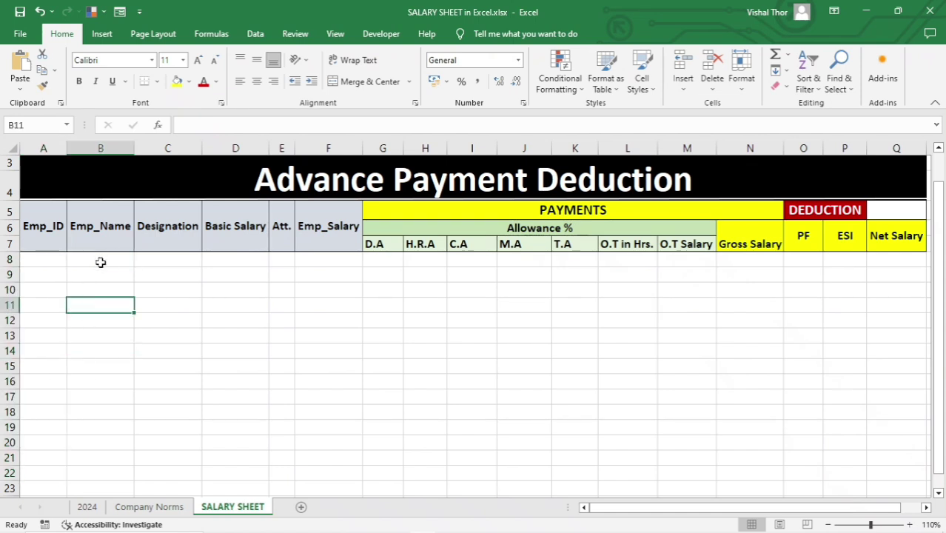
{"action": "scroll", "coordinate": [100, 262], "scroll_direction": "up", "scroll_amount": 1}
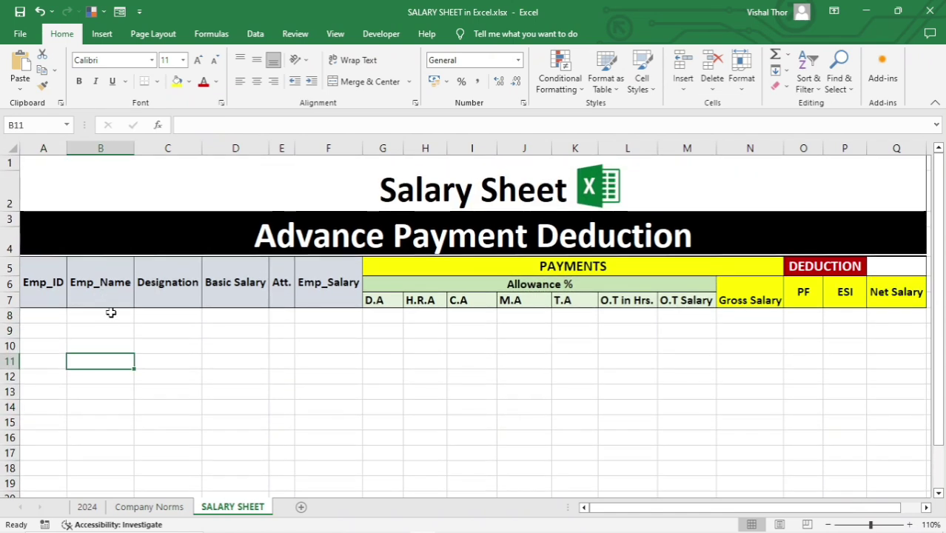
{"action": "left_click", "coordinate": [110, 314]}
{"action": "left_click", "coordinate": [77, 330]}
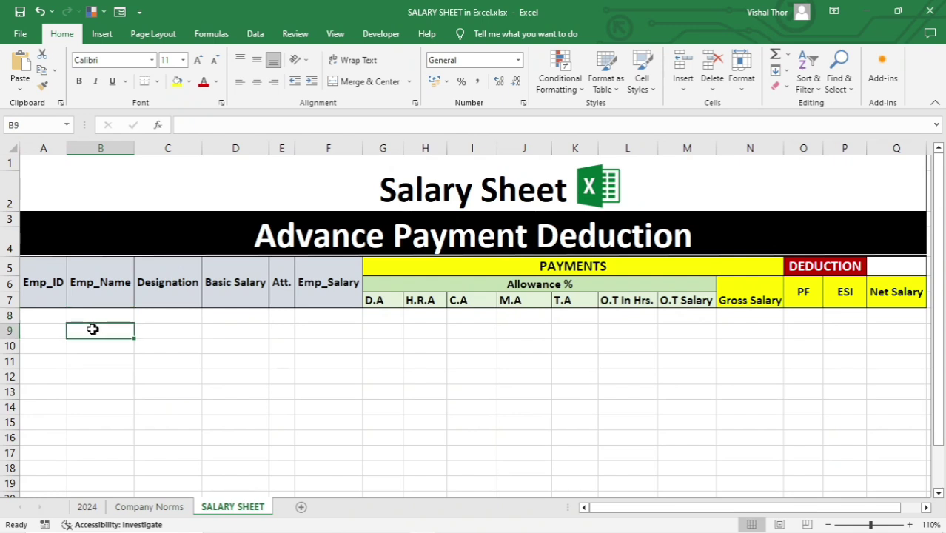
{"action": "left_click", "coordinate": [53, 321]}
{"action": "left_click", "coordinate": [53, 343]}
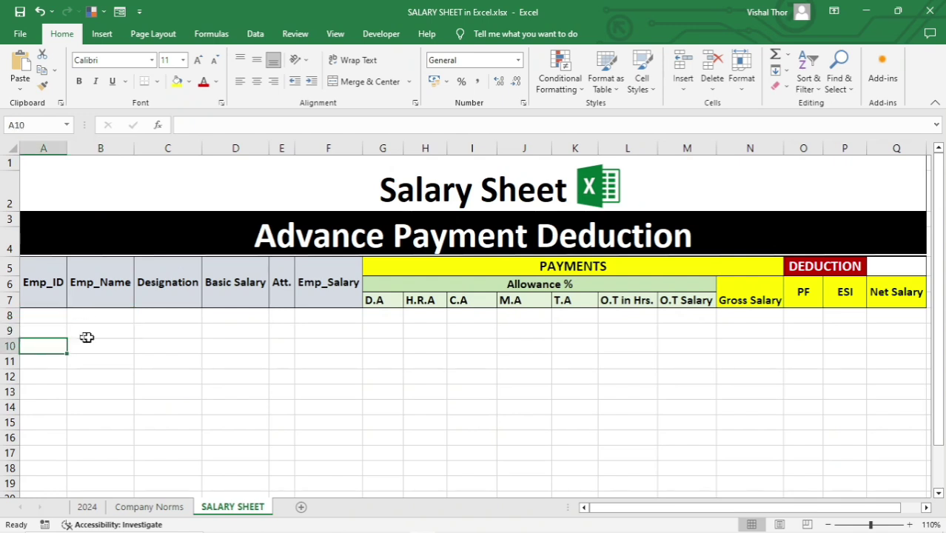
{"action": "left_click", "coordinate": [103, 342]}
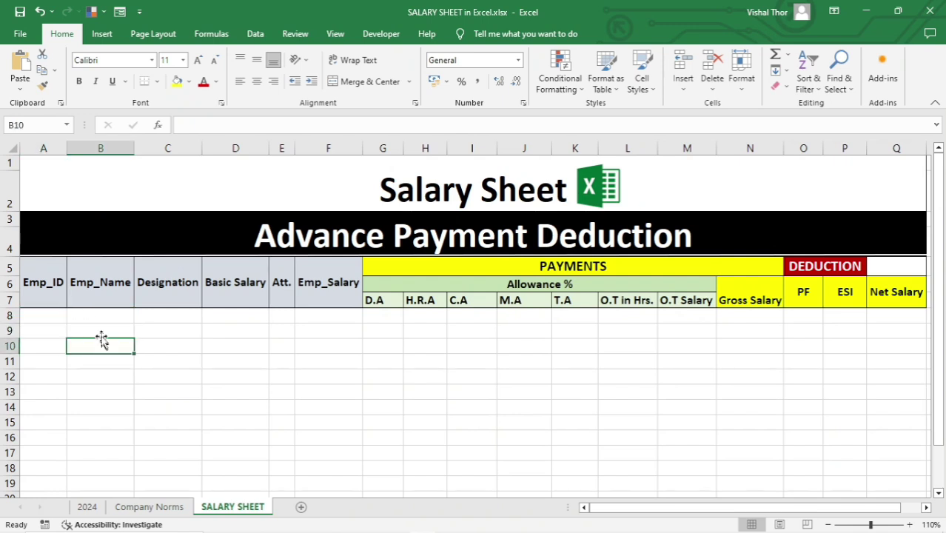
Enter the first employee ID with the CWV- prefix in A8 and fill the series down through A23
{"action": "left_click", "coordinate": [48, 320]}
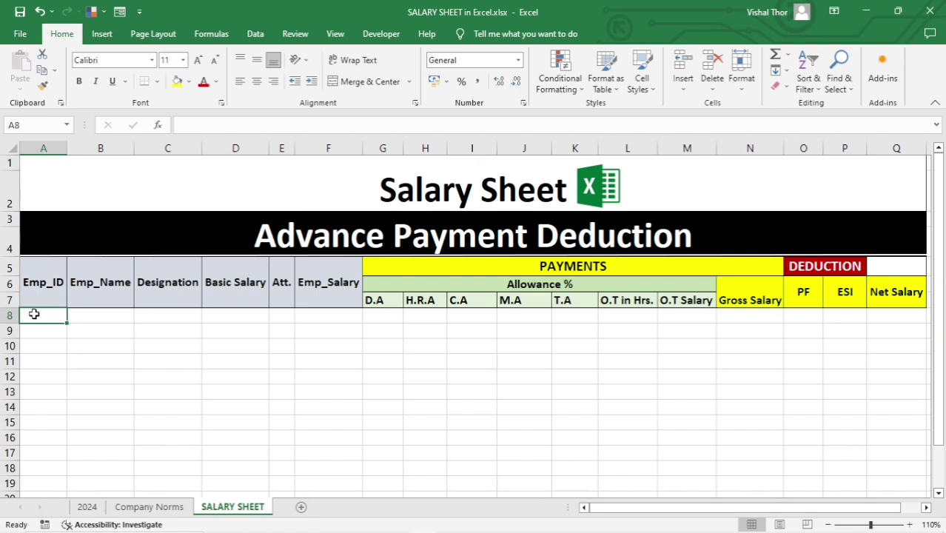
{"action": "type", "text": "CW"}
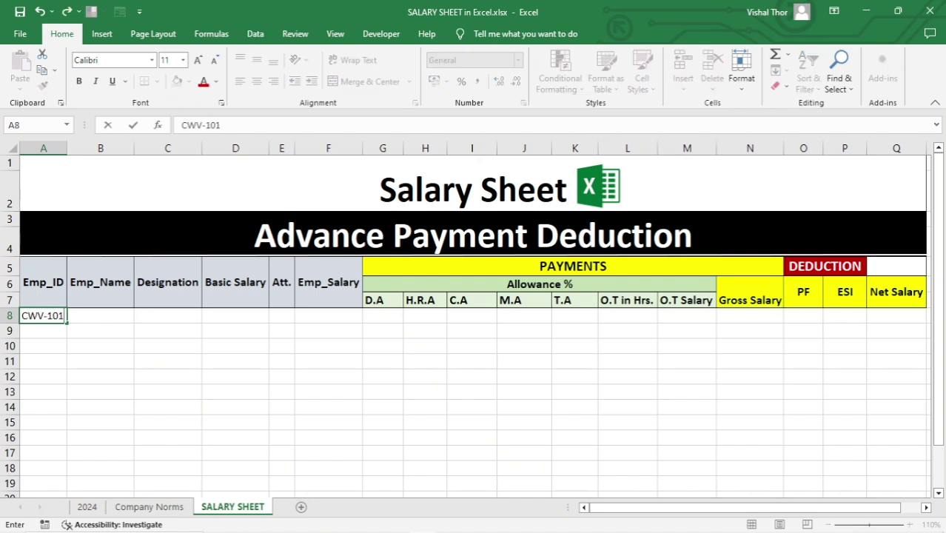
{"action": "type", "text": "V-101"}
{"action": "key", "text": "ctrl+Return"}
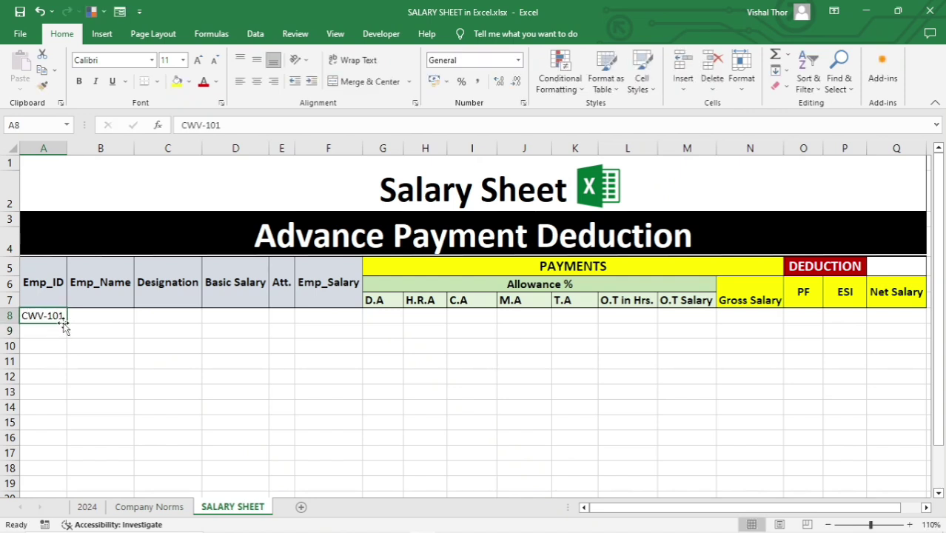
{"action": "left_click_drag", "start_coordinate": [65, 328], "coordinate": [65, 477]}
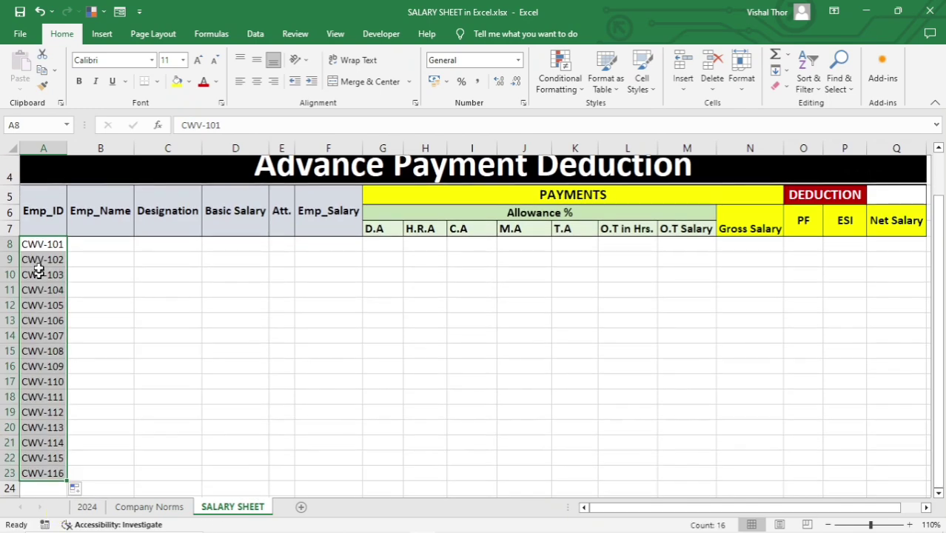
Enter the first four employees' names in the Emp_Name column, cells B8 to B11
{"action": "scroll", "coordinate": [117, 281], "scroll_direction": "up", "scroll_amount": 2}
{"action": "left_click", "coordinate": [94, 314]}
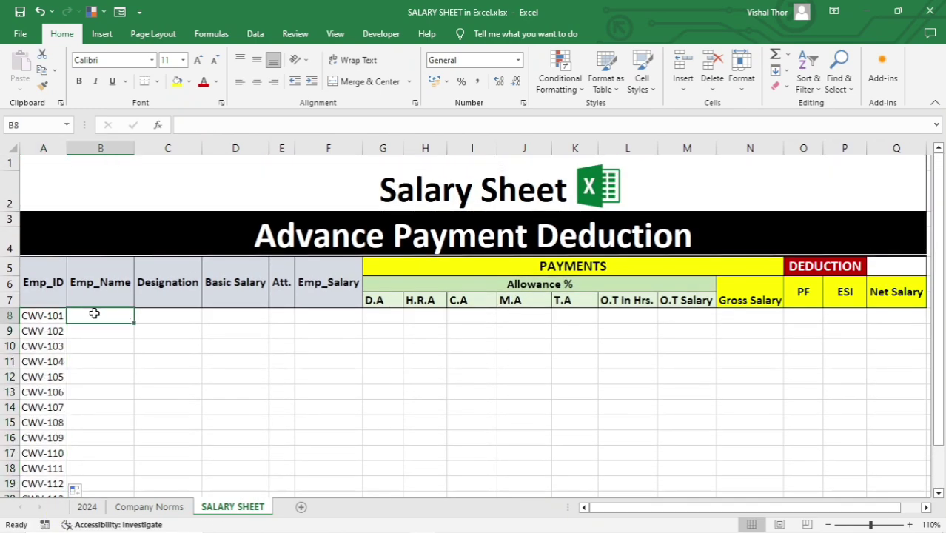
{"action": "type", "text": "Amit"}
{"action": "key", "text": "Return"}
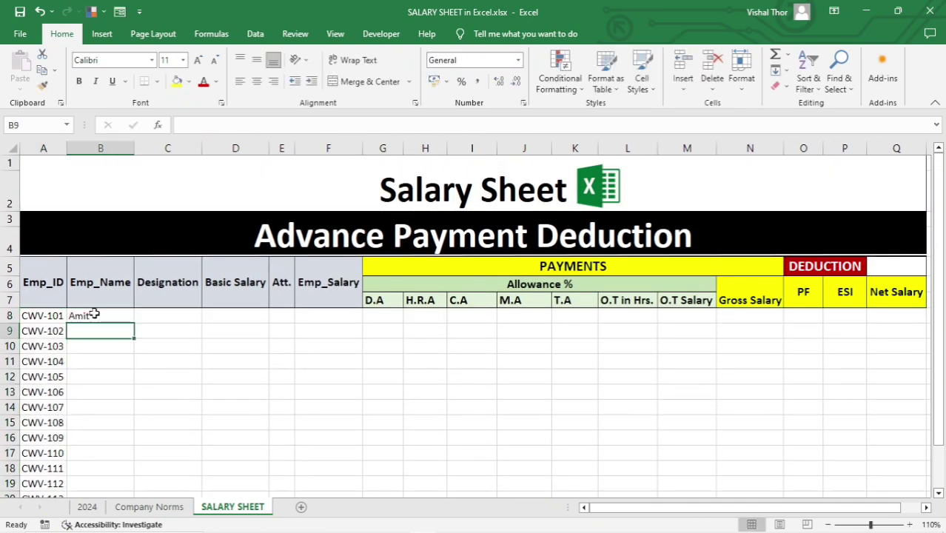
{"action": "type", "text": "Aryan"}
{"action": "key", "text": "Return"}
{"action": "type", "text": "Monu"}
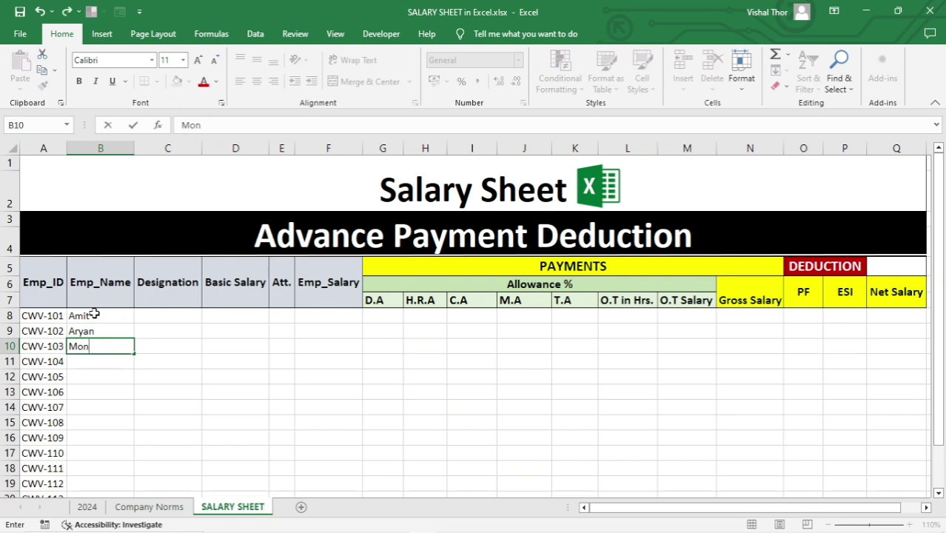
{"action": "key", "text": "Return"}
{"action": "type", "text": "Ajit"}
{"action": "key", "text": "Return"}
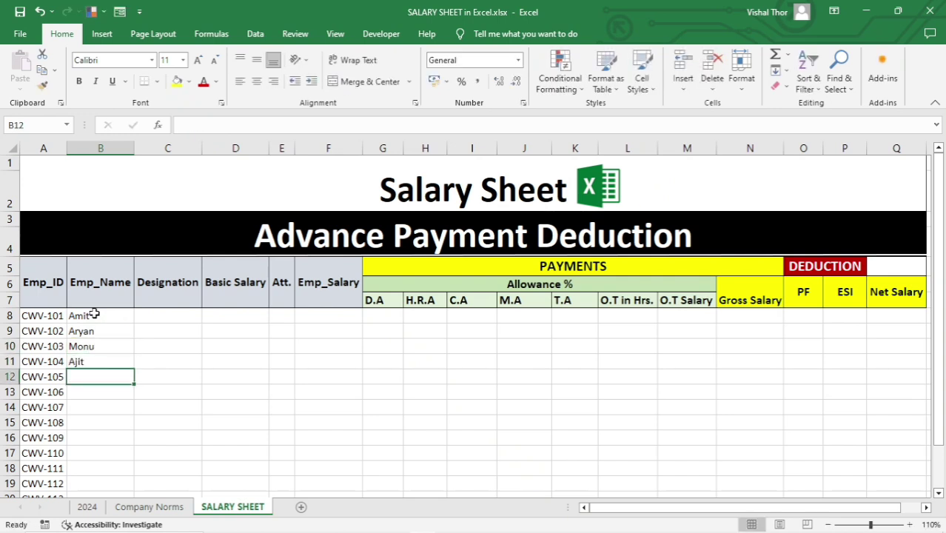
Enter the next four employees' names in cells B12 to B15
{"action": "type", "text": "Nitin"}
{"action": "key", "text": "Return"}
{"action": "type", "text": "Manis"}
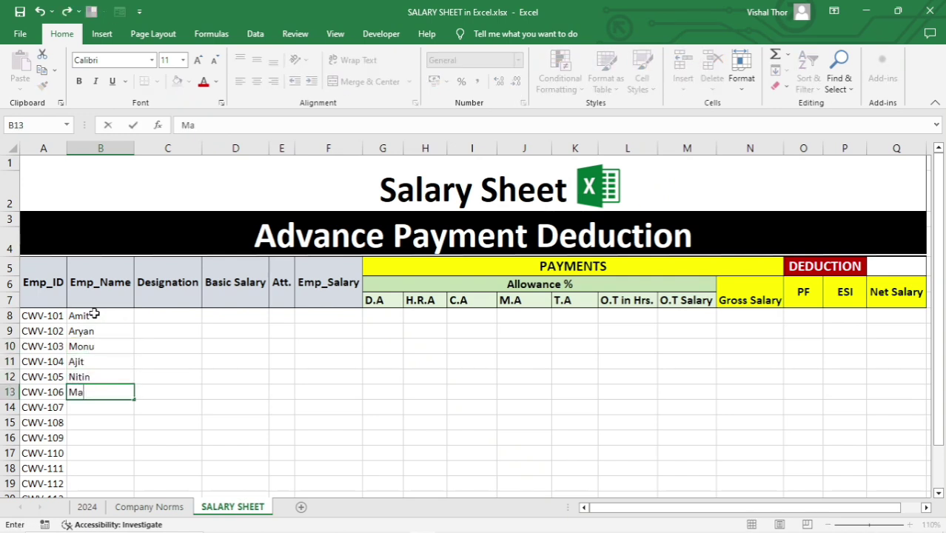
{"action": "key", "text": "Return"}
{"action": "type", "text": "Gourav"}
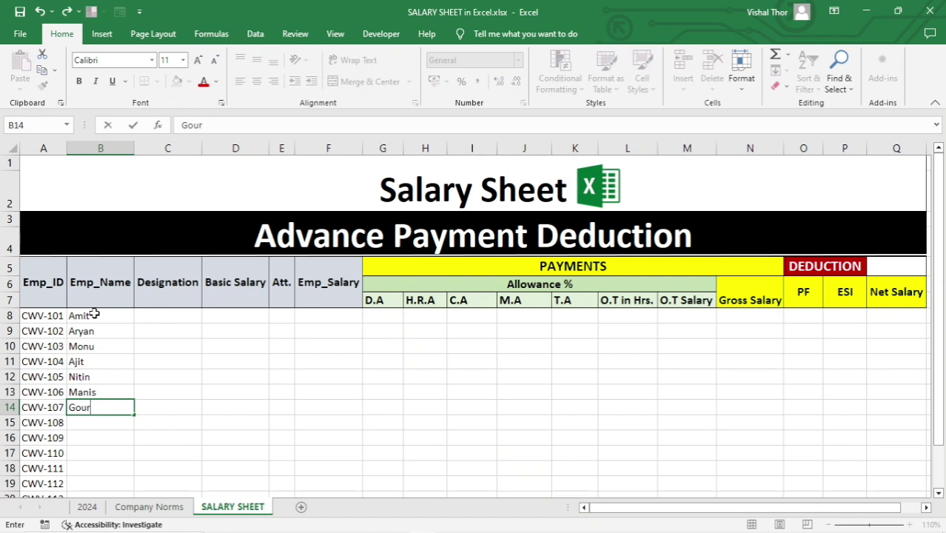
{"action": "key", "text": "Return"}
{"action": "type", "text": "Rohit"}
{"action": "key", "text": "Return"}
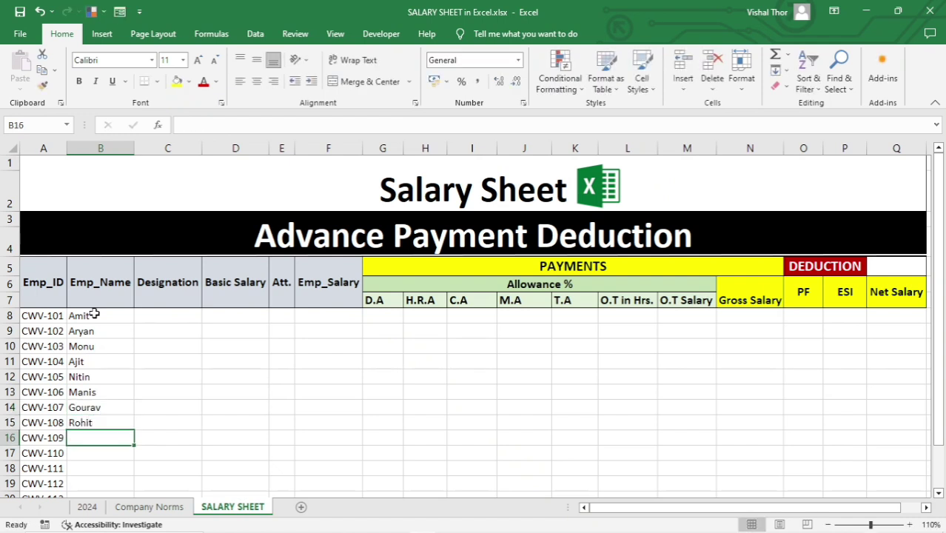
Enter the employee names for cells B16 to B19
{"action": "type", "text": "Raj"}
{"action": "key", "text": "Return"}
{"action": "type", "text": "Rajan"}
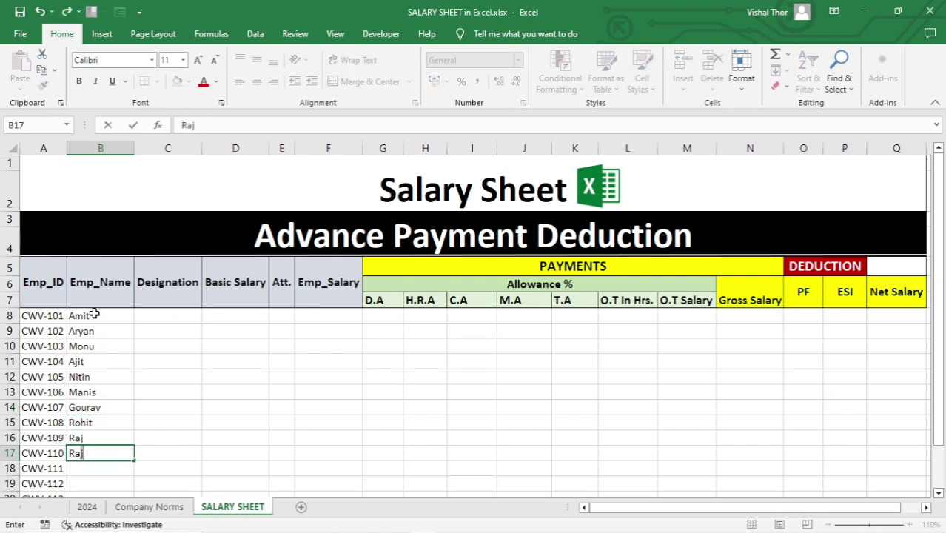
{"action": "key", "text": "Return"}
{"action": "type", "text": "Ashu"}
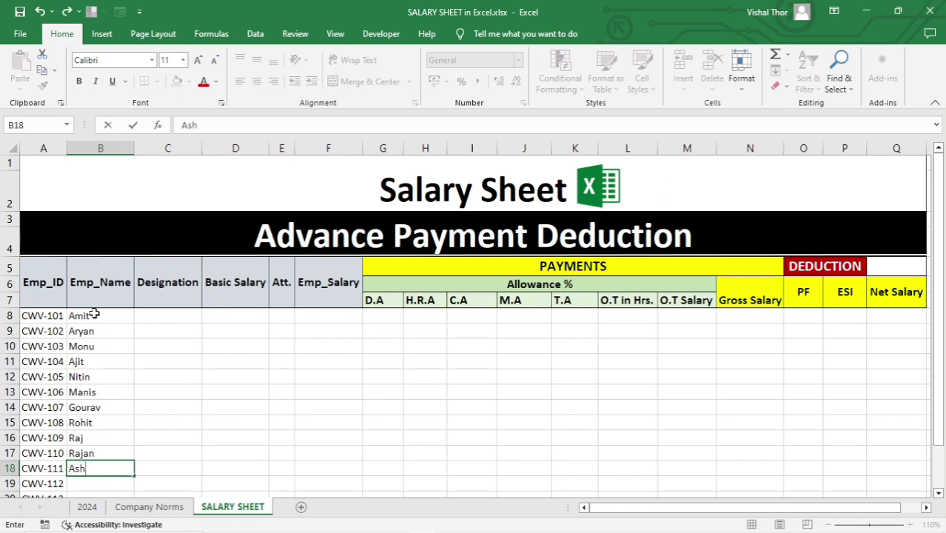
{"action": "key", "text": "Return"}
{"action": "type", "text": "So"}
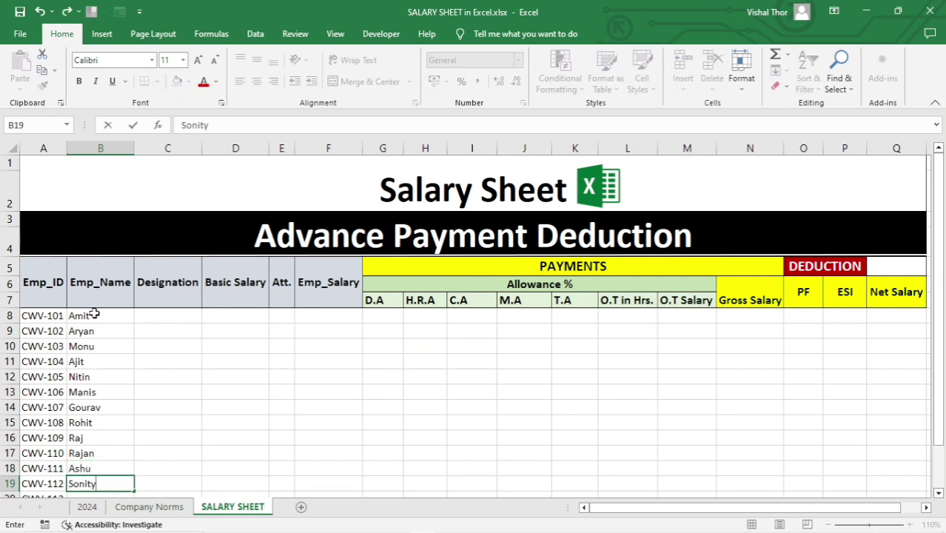
{"action": "type", "text": "niya"}
{"action": "key", "text": "Return"}
Complete the Emp_Name column by entering the last four employees' names in cells B20 to B23
{"action": "type", "text": "Shivanio"}
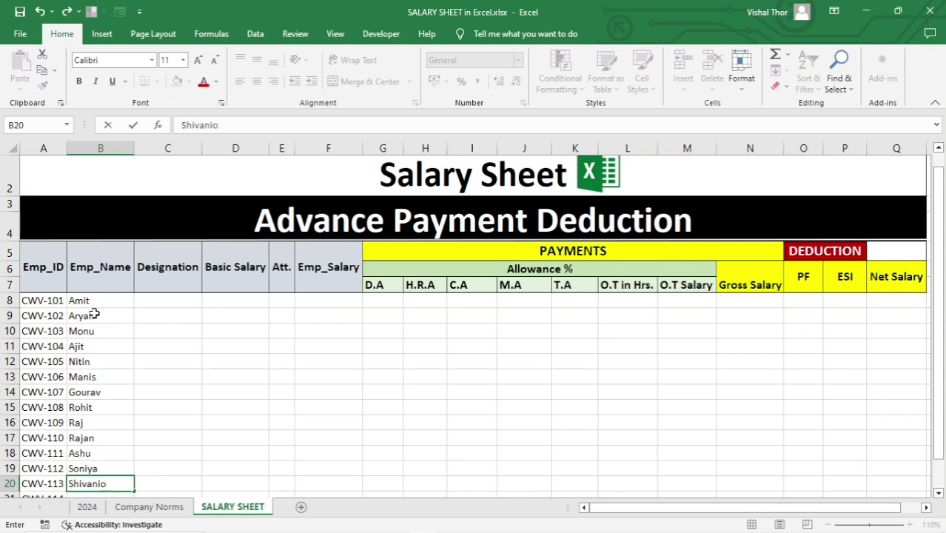
{"action": "key", "text": "BackSpace"}
{"action": "key", "text": "Return"}
{"action": "type", "text": "Kiyara"}
{"action": "key", "text": "Return"}
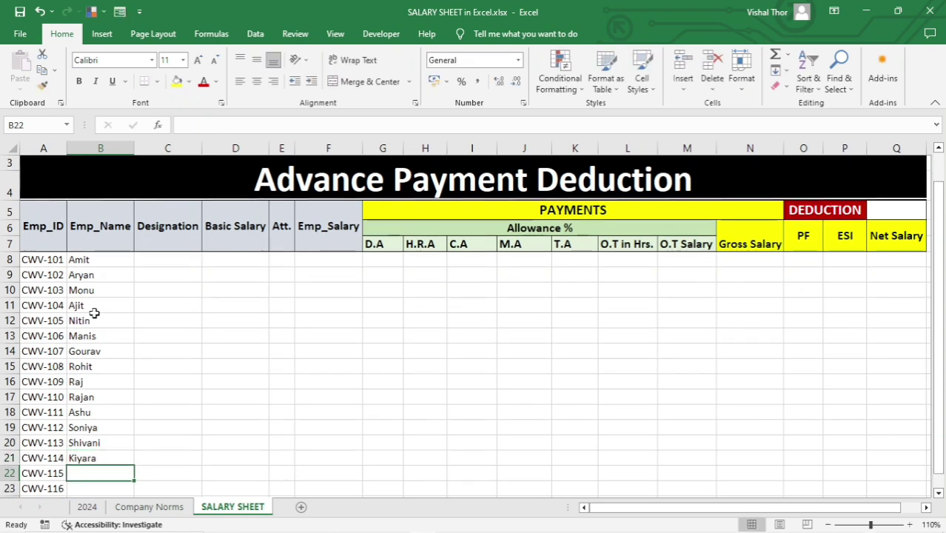
{"action": "type", "text": "Anchal"}
{"action": "key", "text": "Return"}
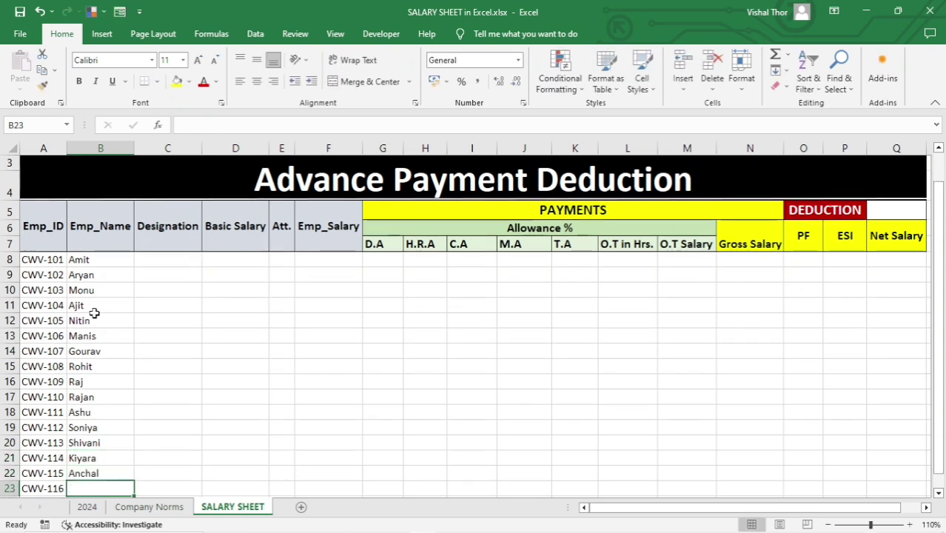
{"action": "type", "text": "S"}
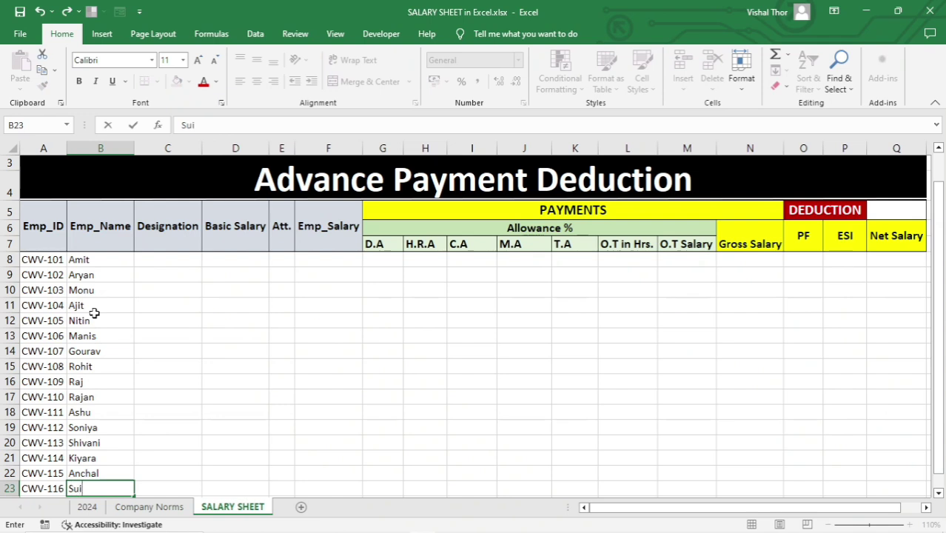
{"action": "type", "text": "ujit"}
{"action": "left_click", "coordinate": [119, 396]}
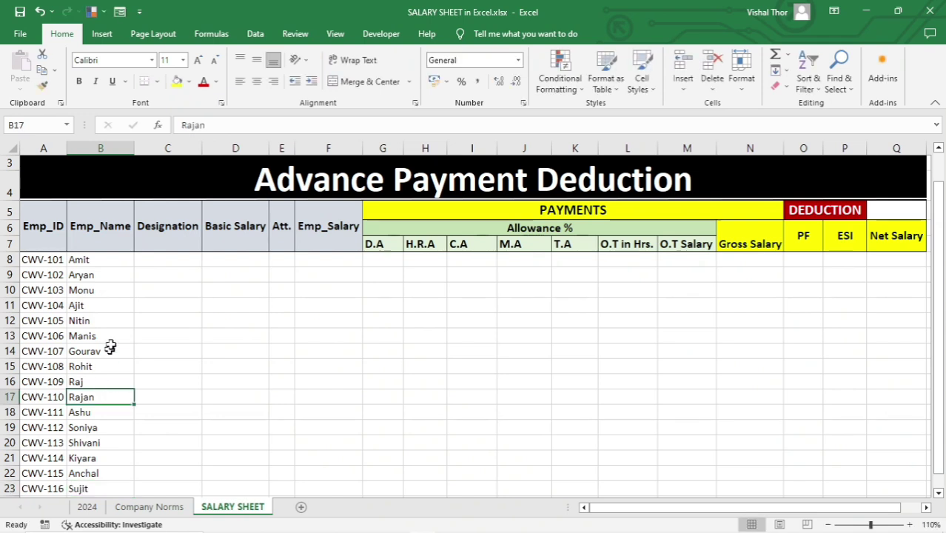
{"action": "left_click", "coordinate": [161, 261]}
{"action": "left_click", "coordinate": [167, 289]}
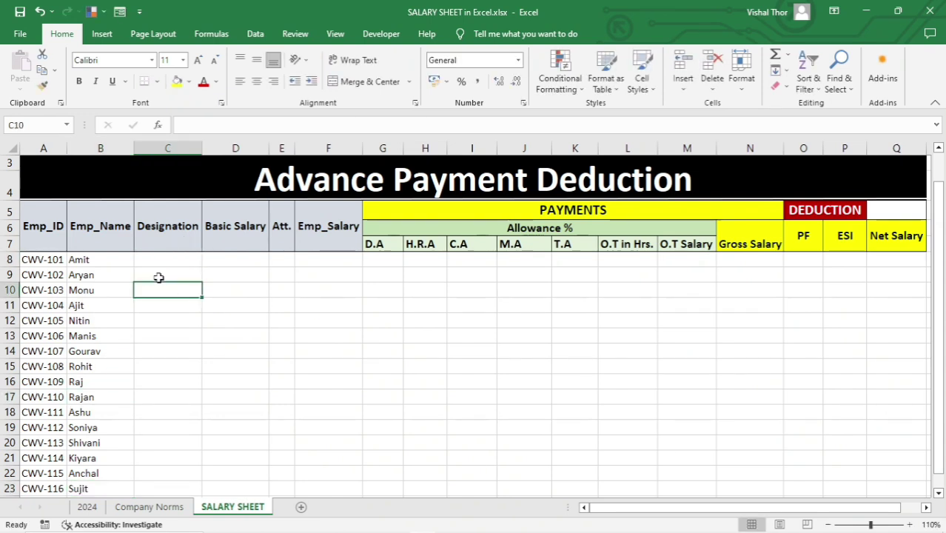
{"action": "left_click", "coordinate": [162, 261]}
{"action": "left_click", "coordinate": [161, 292]}
{"action": "left_click", "coordinate": [169, 262]}
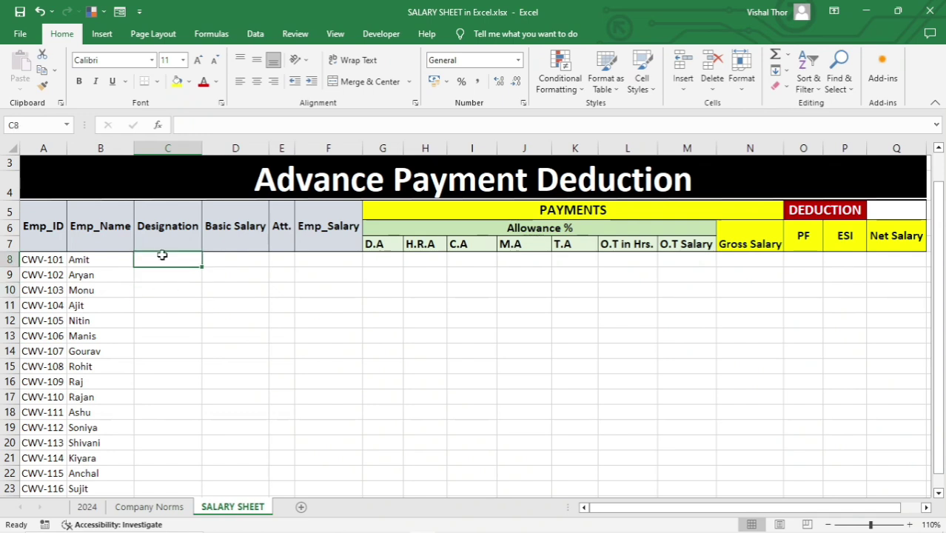
{"action": "left_click", "coordinate": [163, 293]}
Enter the first three designations in cells C8 to C10: Asst.Manager, Mis ANalyst and Accountant
{"action": "left_click", "coordinate": [164, 256]}
{"action": "type", "text": "Ass"}
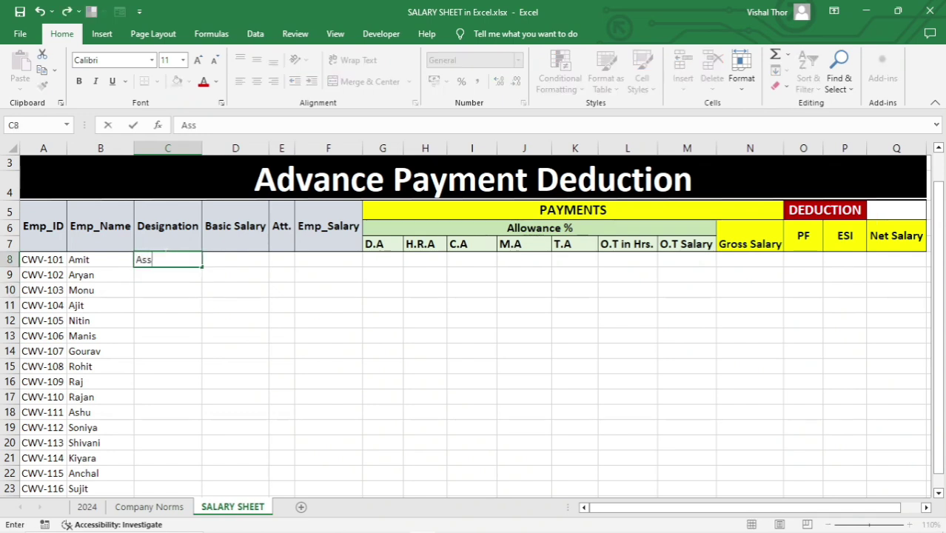
{"action": "type", "text": "t.Manager"}
{"action": "key", "text": "Return"}
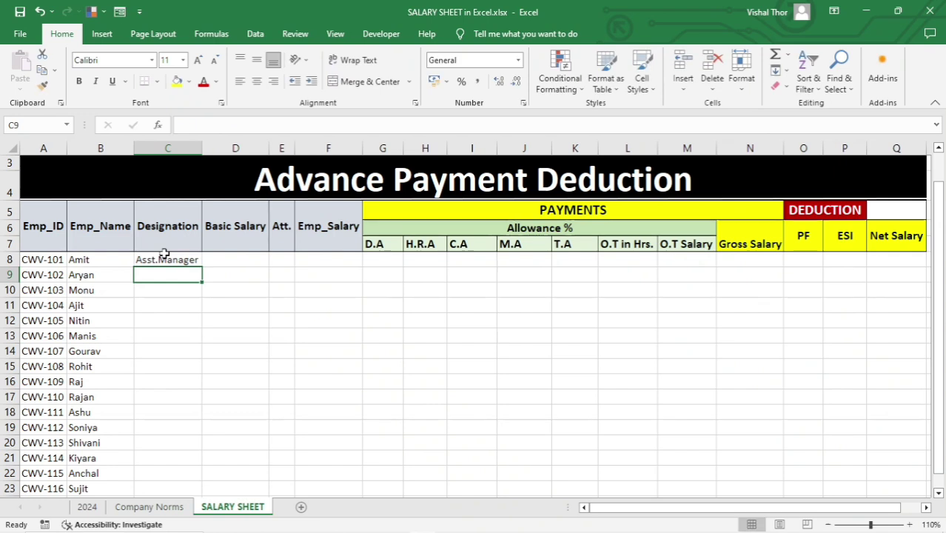
{"action": "type", "text": "Mis ANaly"}
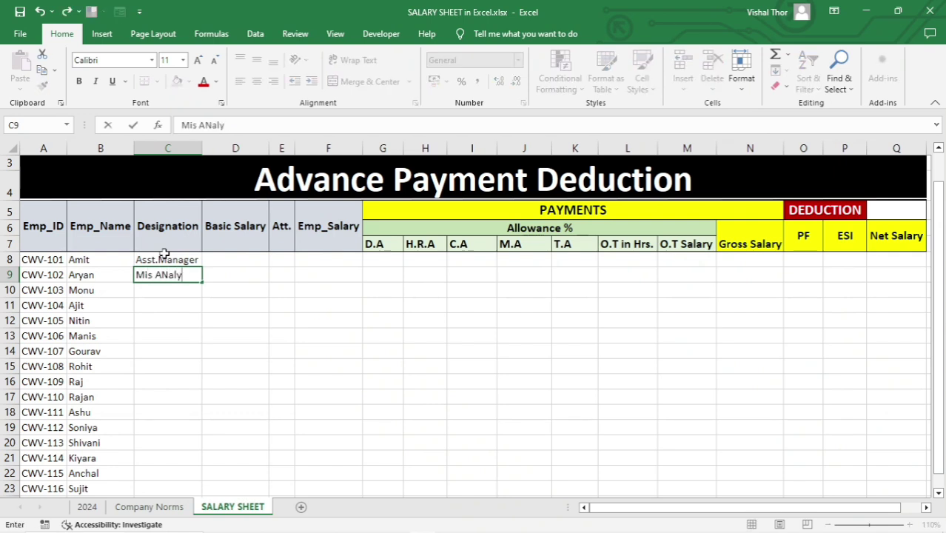
{"action": "type", "text": "st"}
{"action": "key", "text": "Return"}
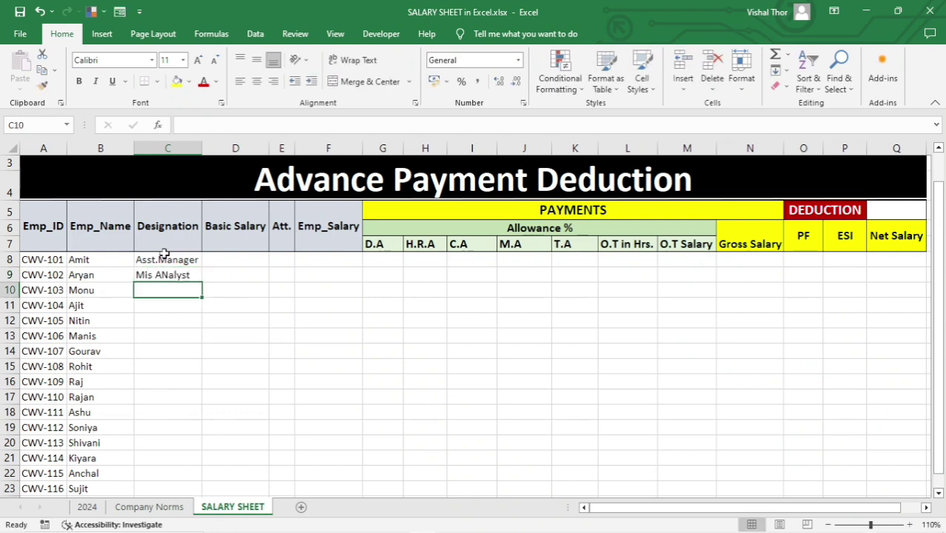
{"action": "type", "text": "Accountant"}
{"action": "key", "text": "Return"}
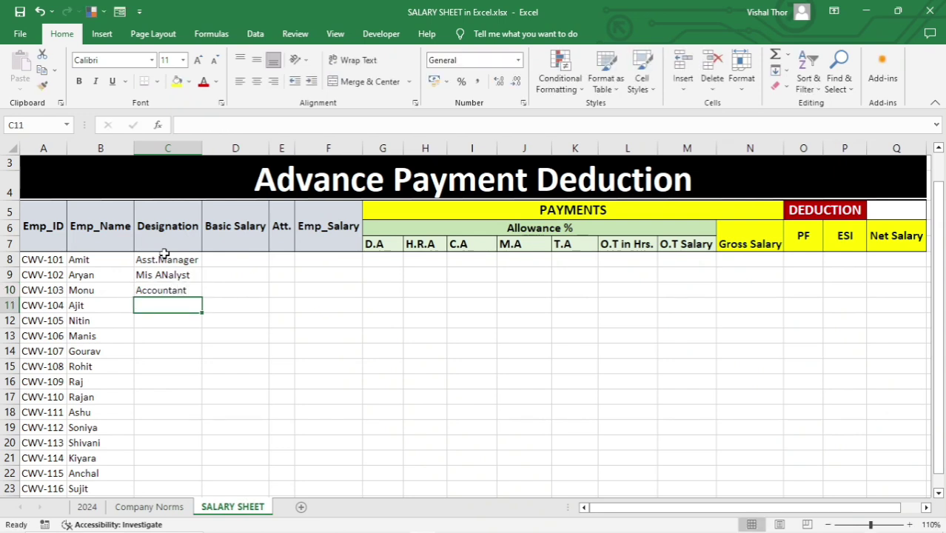
Enter the designations Manager, Supervisor and Accountant in cells C11 to C13
{"action": "type", "text": "Manager"}
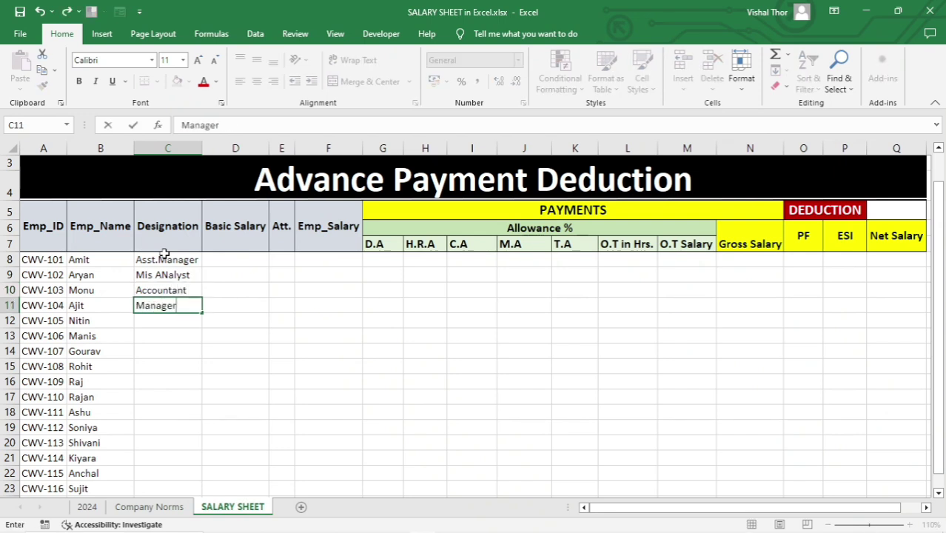
{"action": "key", "text": "Return"}
{"action": "type", "text": "S"}
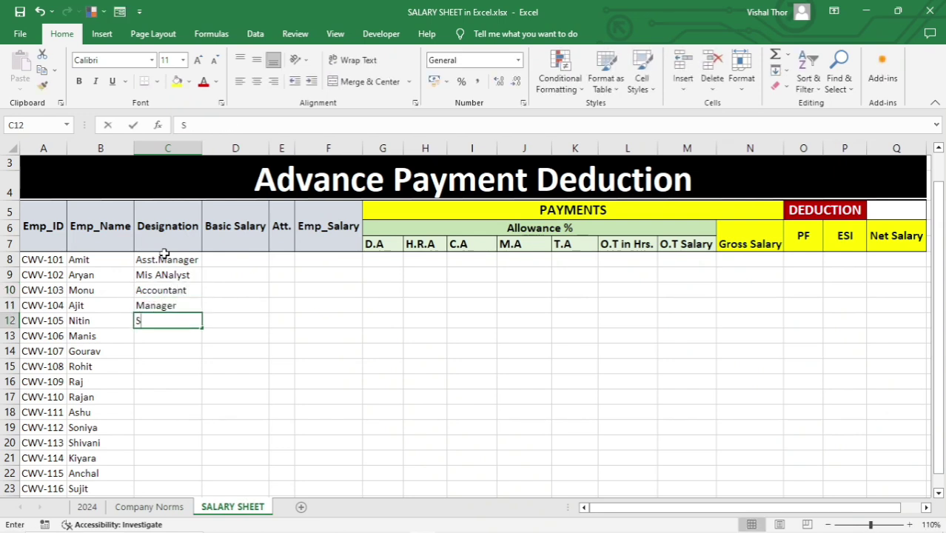
{"action": "type", "text": "upervisor"}
{"action": "key", "text": "Return"}
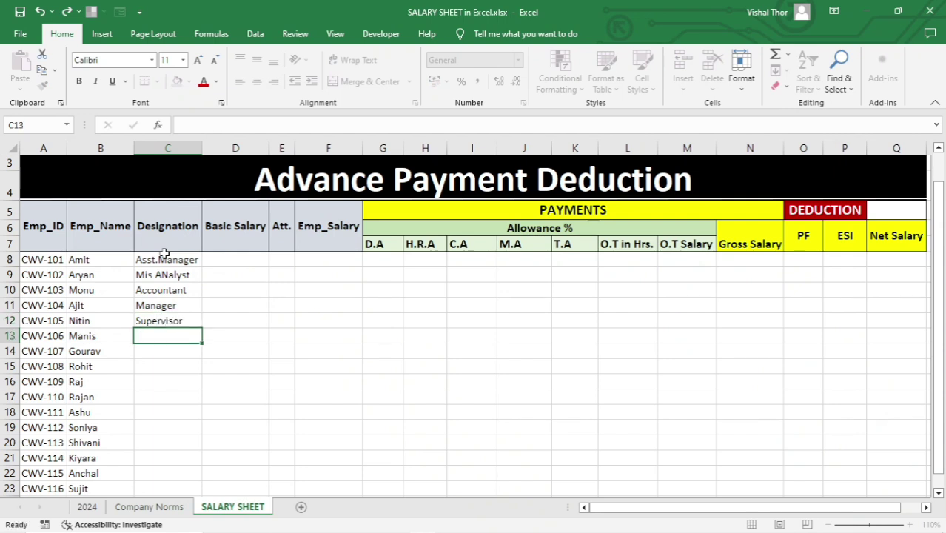
{"action": "type", "text": "Accp"}
{"action": "type", "text": "ounta"}
{"action": "key", "text": "Return"}
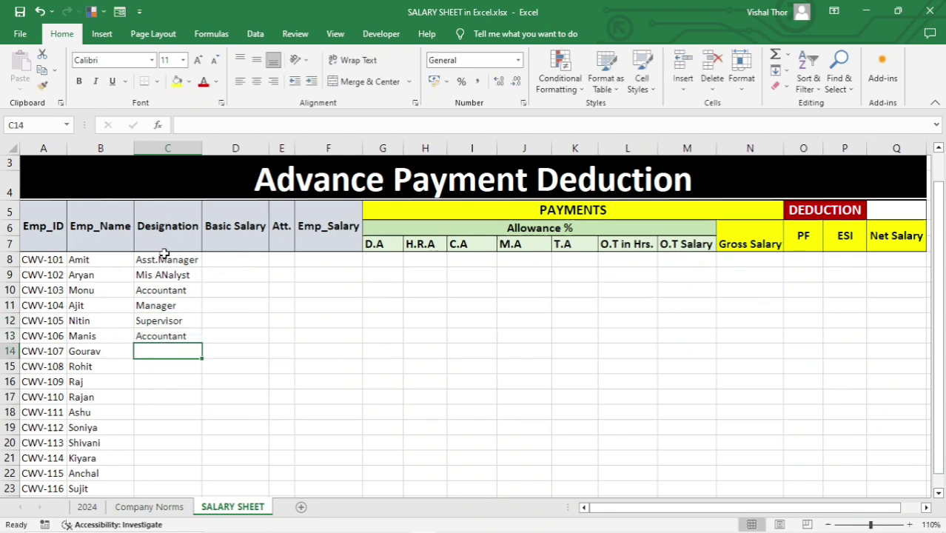
Fill cells C14 to C16 of the Designation column with Staff, Asst.Manager and Mis Executive
{"action": "type", "text": "Staff"}
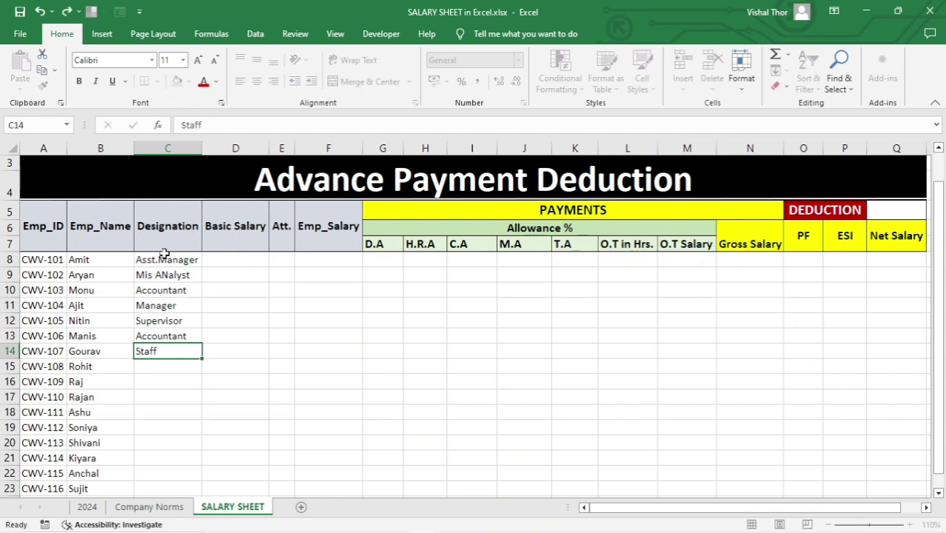
{"action": "key", "text": "Return"}
{"action": "type", "text": "Asst.Manager"}
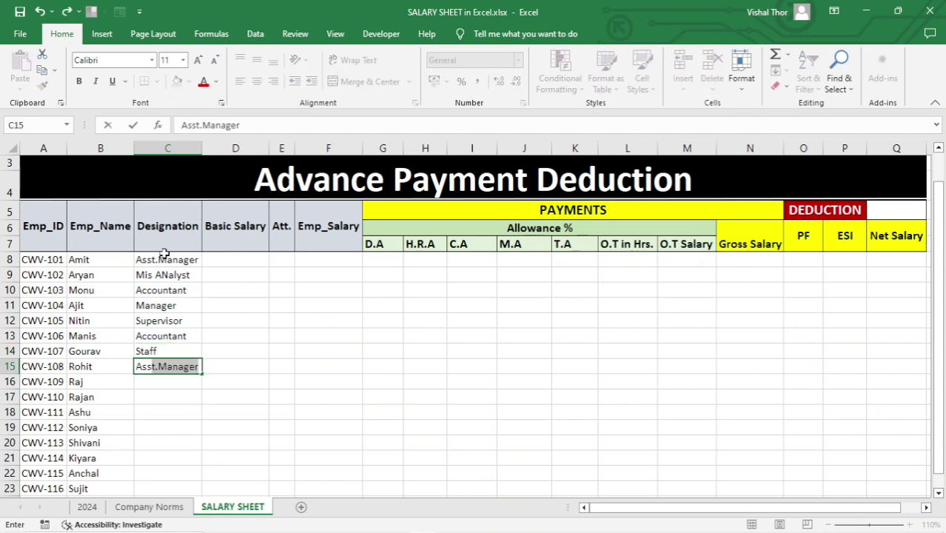
{"action": "key", "text": "Return"}
{"action": "type", "text": "Mis"}
{"action": "key", "text": "BackSpace"}
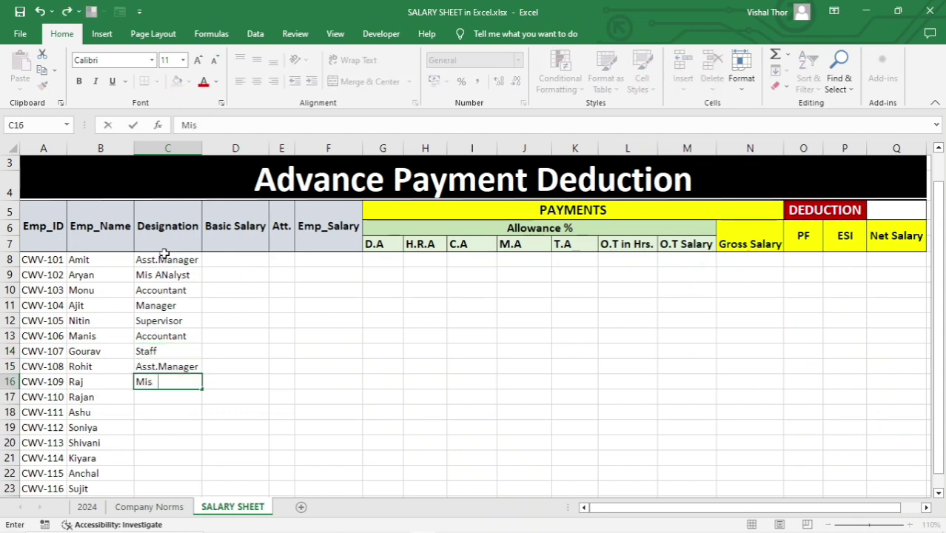
{"action": "type", "text": "Executive"}
{"action": "key", "text": "Return"}
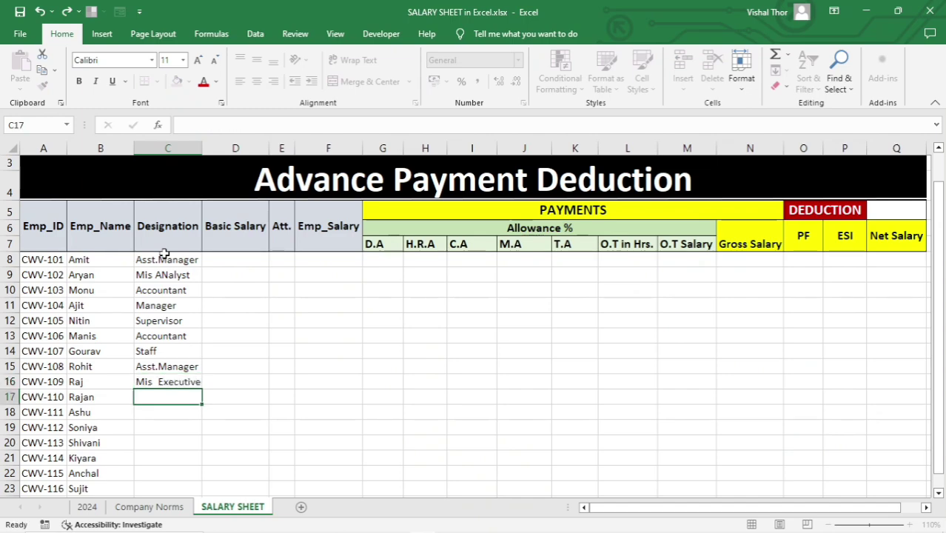
Enter Supervisor in cell C17 and Staff in cells C18, C19 and C20
{"action": "type", "text": "Supervisor"}
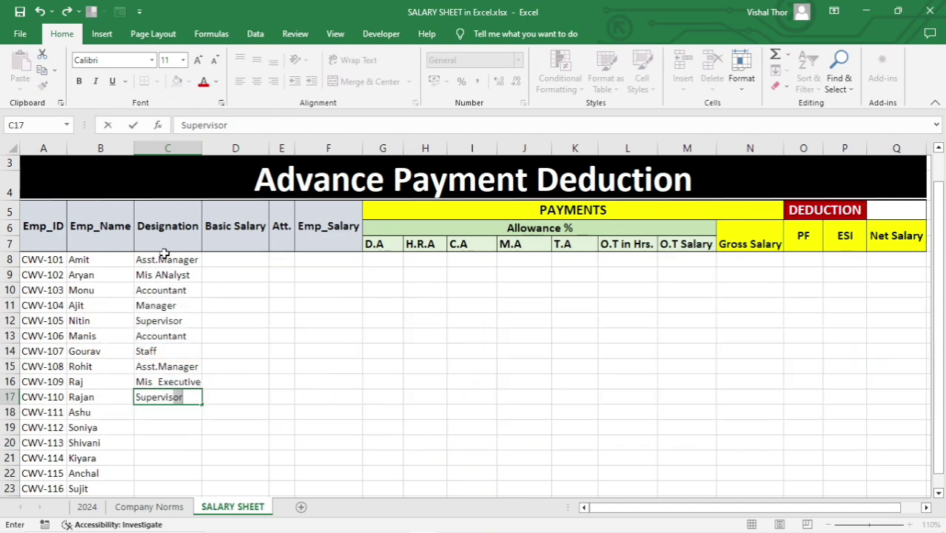
{"action": "key", "text": "Return"}
{"action": "type", "text": "Staff"}
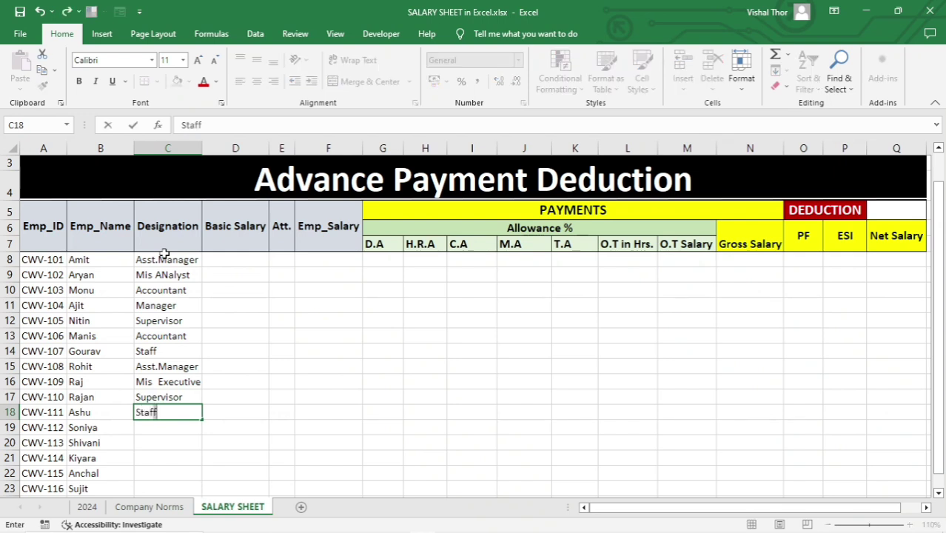
{"action": "key", "text": "Return"}
{"action": "type", "text": "Staff"}
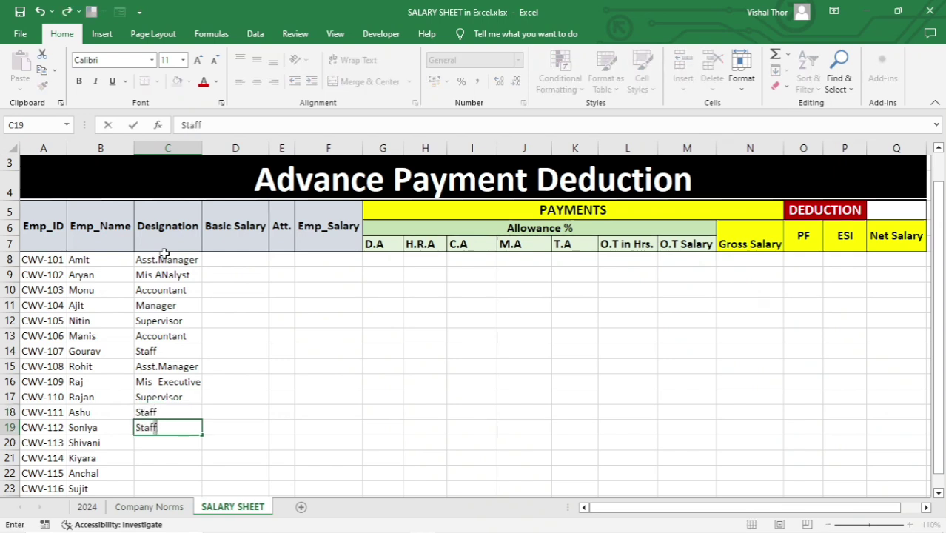
{"action": "key", "text": "Return"}
{"action": "type", "text": "Staff"}
{"action": "key", "text": "Return"}
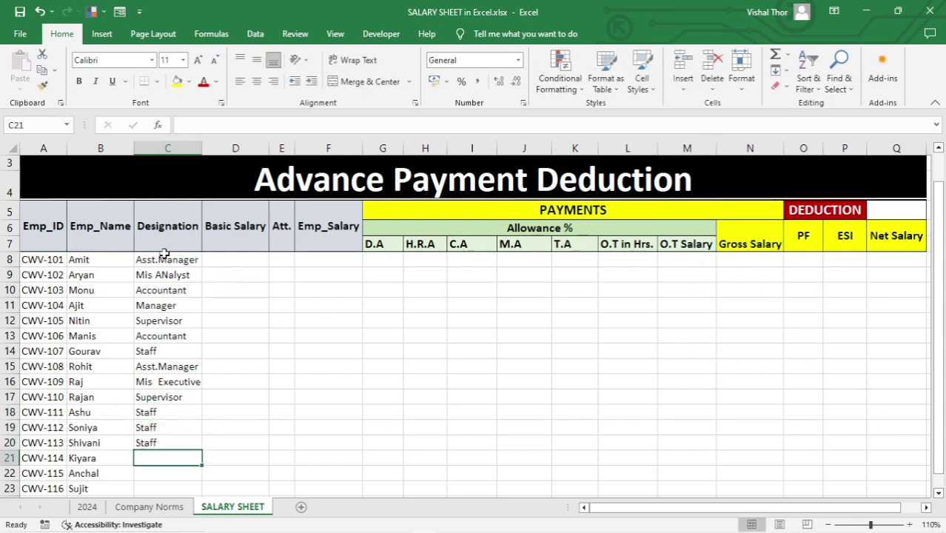
Complete the Designation column with Accountant in C21, Mis Executive in C22 and Supervisor in C23
{"action": "type", "text": "Accountant"}
{"action": "key", "text": "Return"}
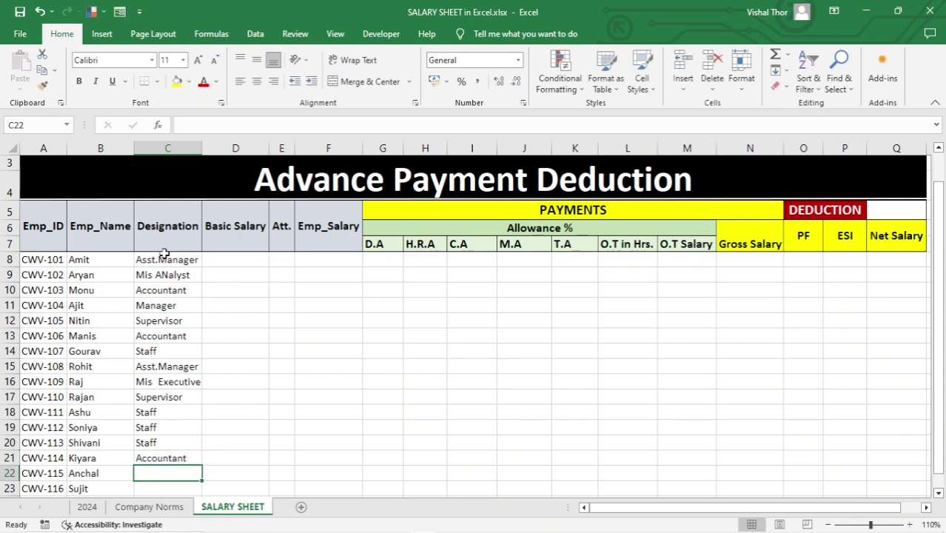
{"action": "type", "text": "Mis Executive"}
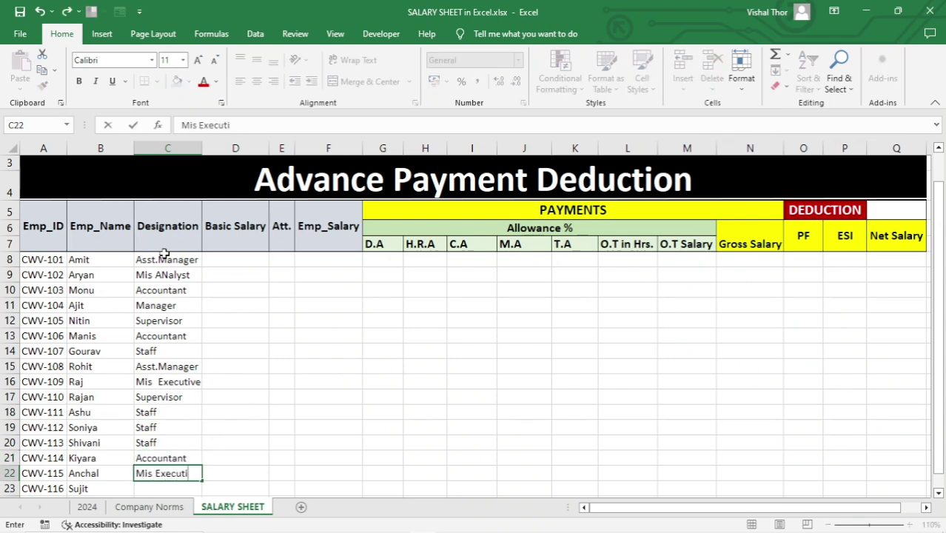
{"action": "key", "text": "Return"}
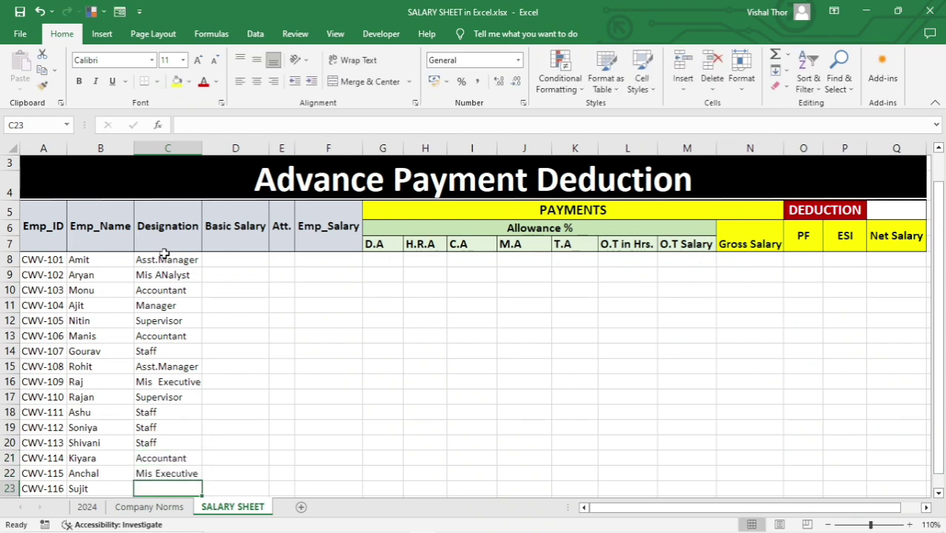
{"action": "type", "text": "Supervisor"}
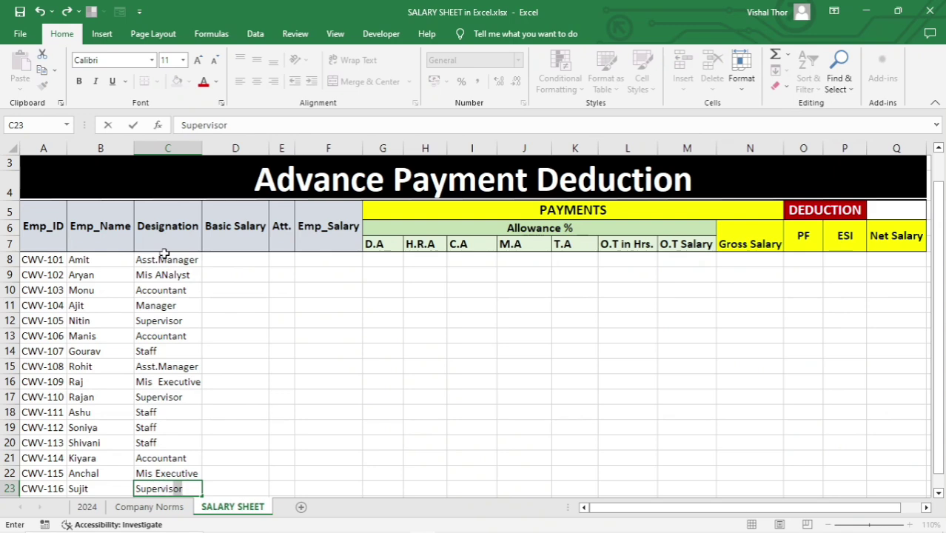
{"action": "left_click", "coordinate": [174, 352]}
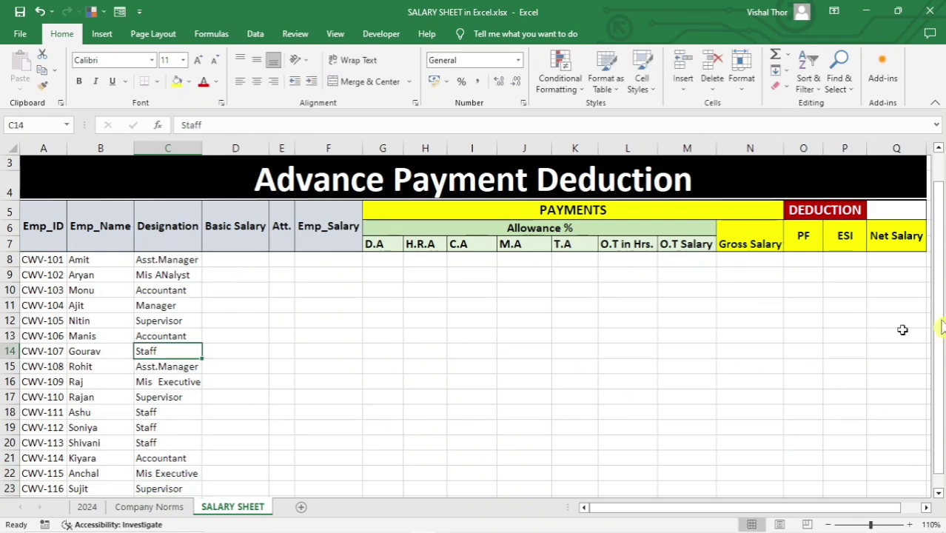
Apply All Borders to the table from the Advance Payment Deduction banner down to row 23, across columns A to Q
{"action": "left_click_drag", "start_coordinate": [49, 169], "coordinate": [70, 444]}
{"action": "scroll", "coordinate": [80, 413], "scroll_direction": "up", "scroll_amount": 1}
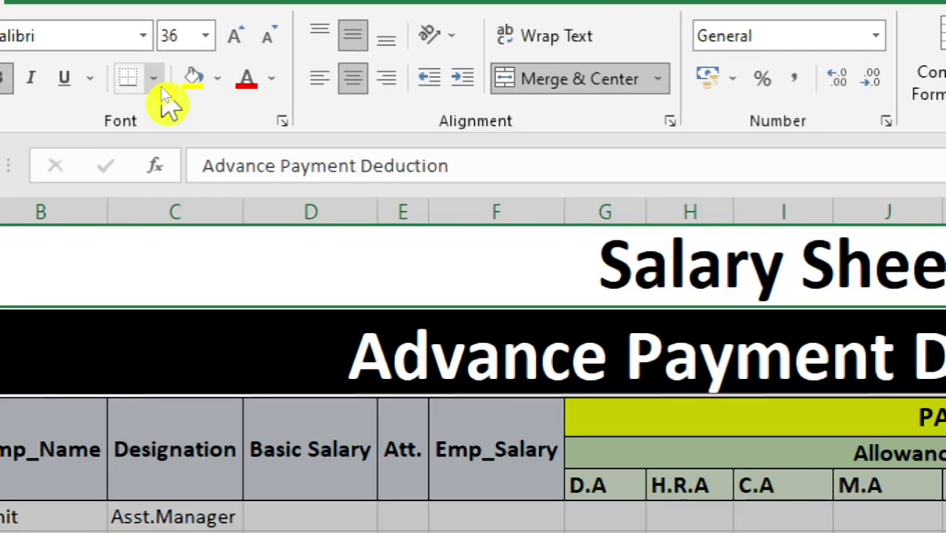
{"action": "left_click", "coordinate": [157, 81]}
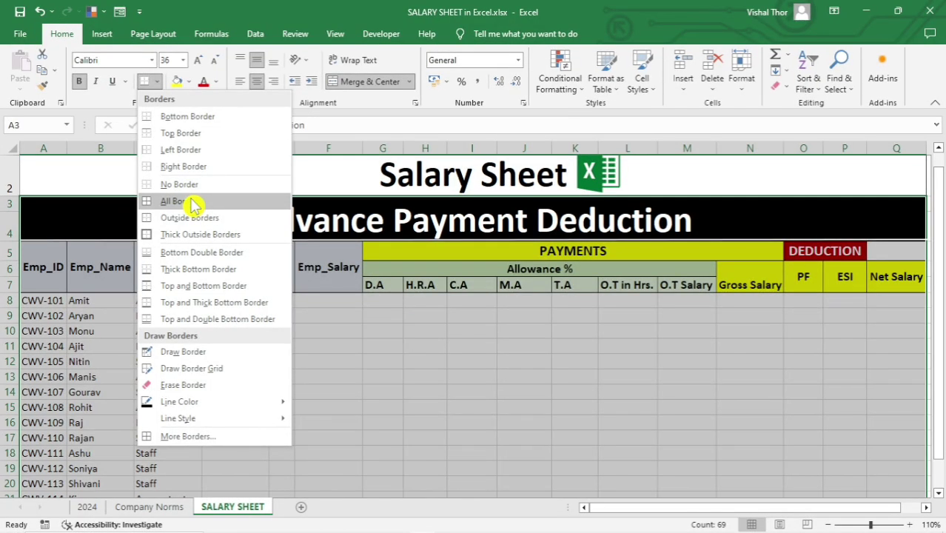
{"action": "left_click", "coordinate": [400, 318]}
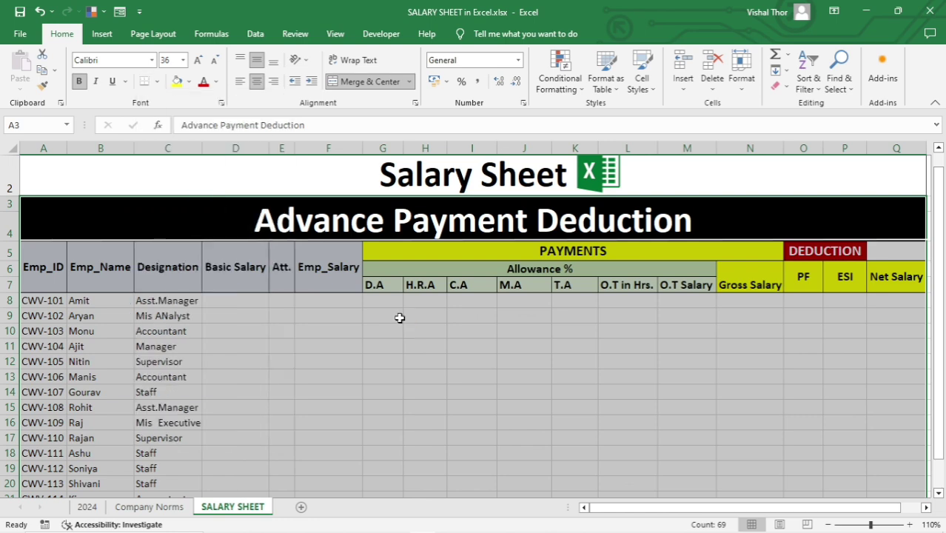
{"action": "key", "text": "alt+h"}
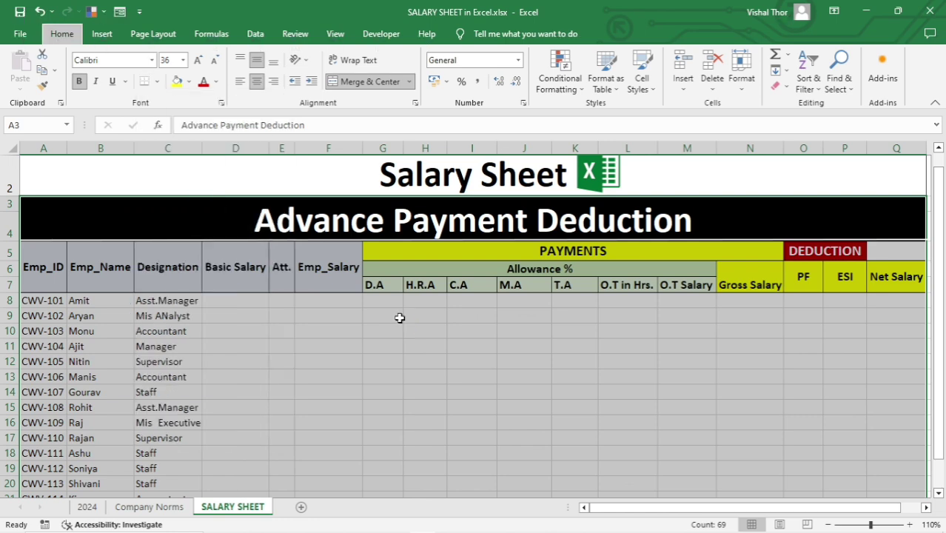
{"action": "key", "text": "b"}
{"action": "key", "text": "a"}
{"action": "left_click", "coordinate": [408, 341]}
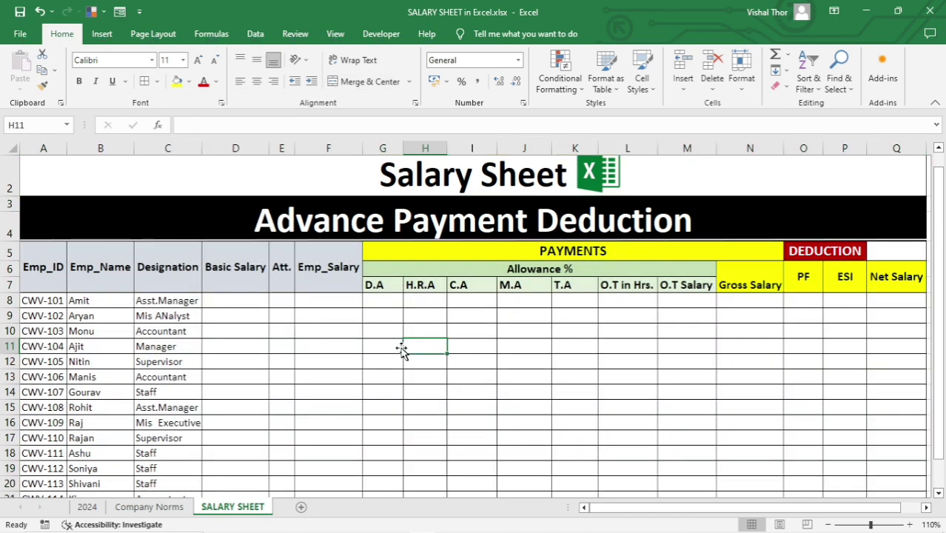
Make all the text bold from the Salary Sheet title down to the last employee in row 23
{"action": "left_click_drag", "start_coordinate": [68, 170], "coordinate": [147, 445]}
{"action": "key", "text": "ctrl+b"}
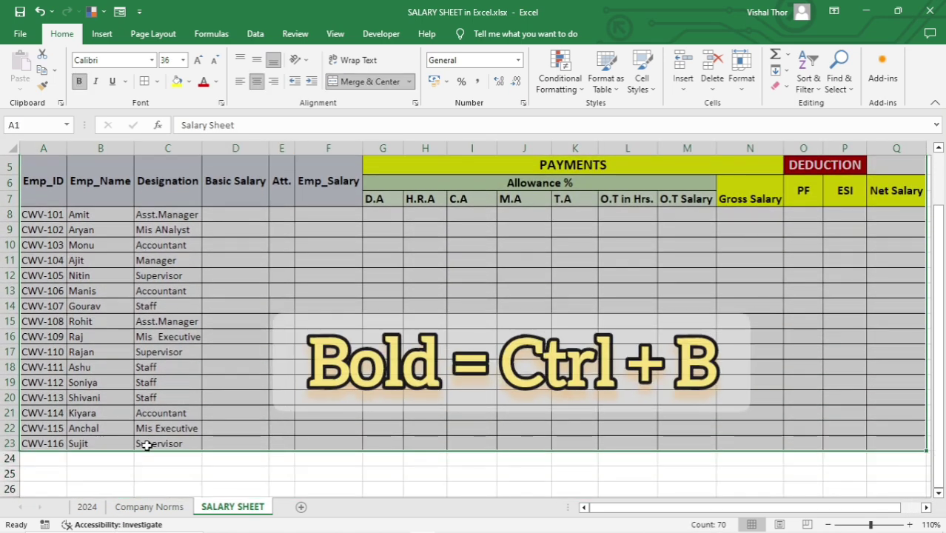
{"action": "scroll", "coordinate": [147, 444], "scroll_direction": "up", "scroll_amount": 2}
{"action": "key", "text": "ctrl+b"}
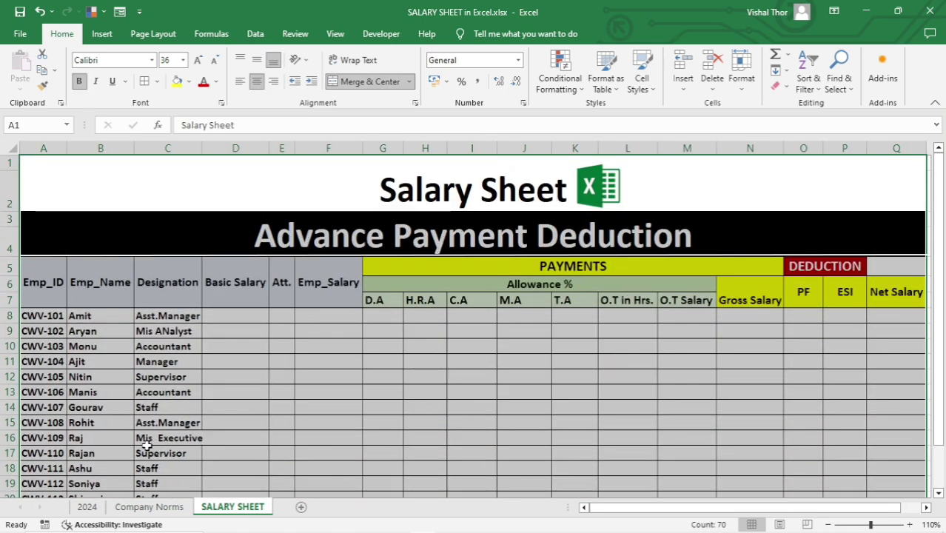
{"action": "left_click", "coordinate": [245, 391]}
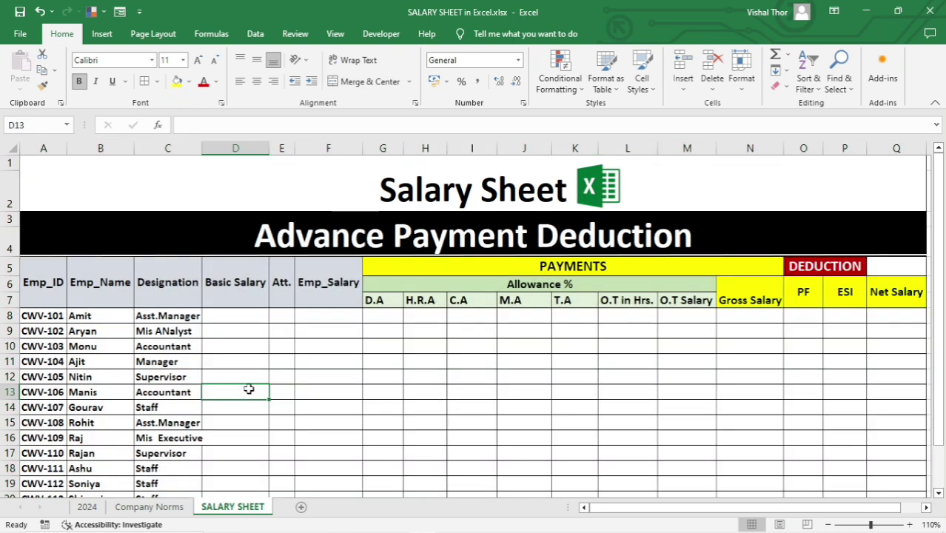
Autofit the Designation column to its contents and select the first Basic Salary cell, D8
{"action": "double_click", "coordinate": [202, 148]}
{"action": "left_click", "coordinate": [227, 316]}
{"action": "left_click", "coordinate": [221, 364]}
{"action": "left_click", "coordinate": [222, 319]}
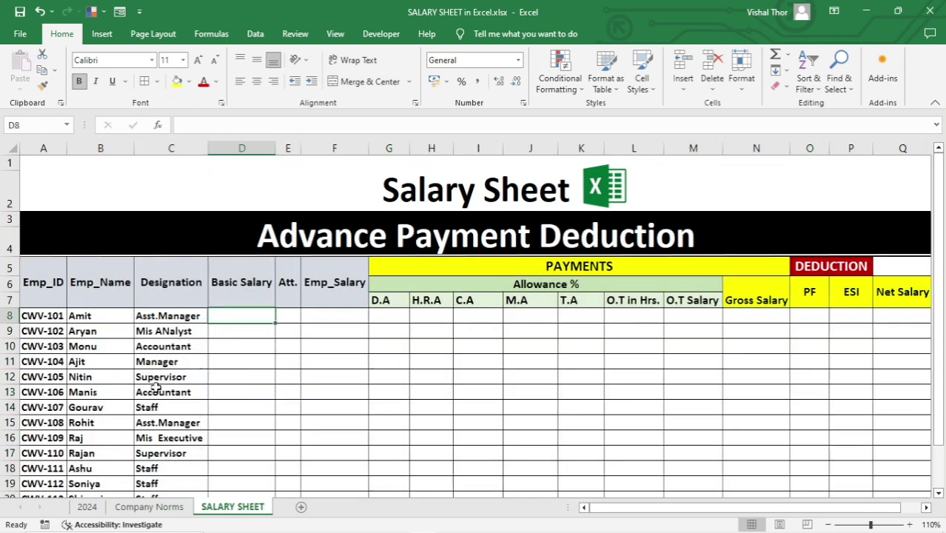
Look up the payouts for Asst.Manager, MIS Analyst and Manager in the designation table on the Company Norms sheet
{"action": "left_click", "coordinate": [231, 283]}
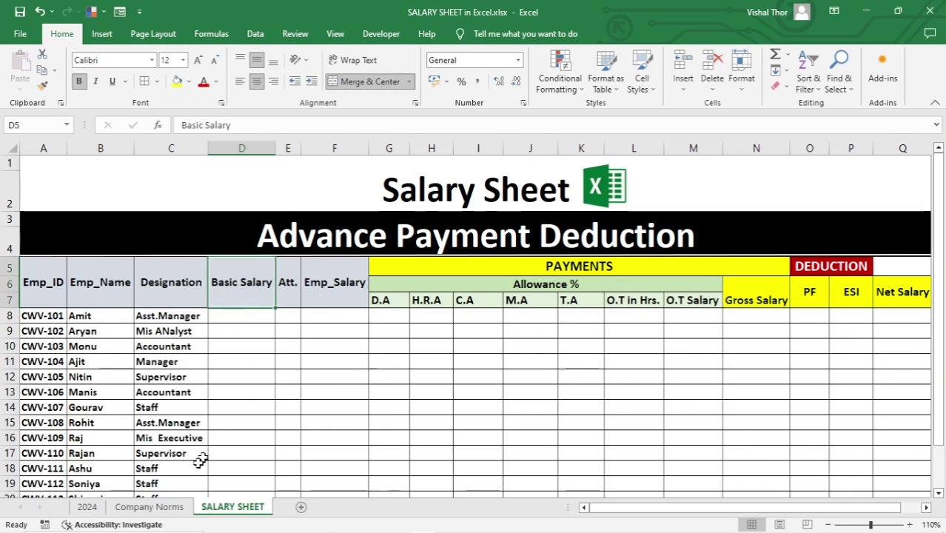
{"action": "left_click", "coordinate": [141, 508]}
{"action": "scroll", "coordinate": [265, 390], "scroll_direction": "down", "scroll_amount": 6}
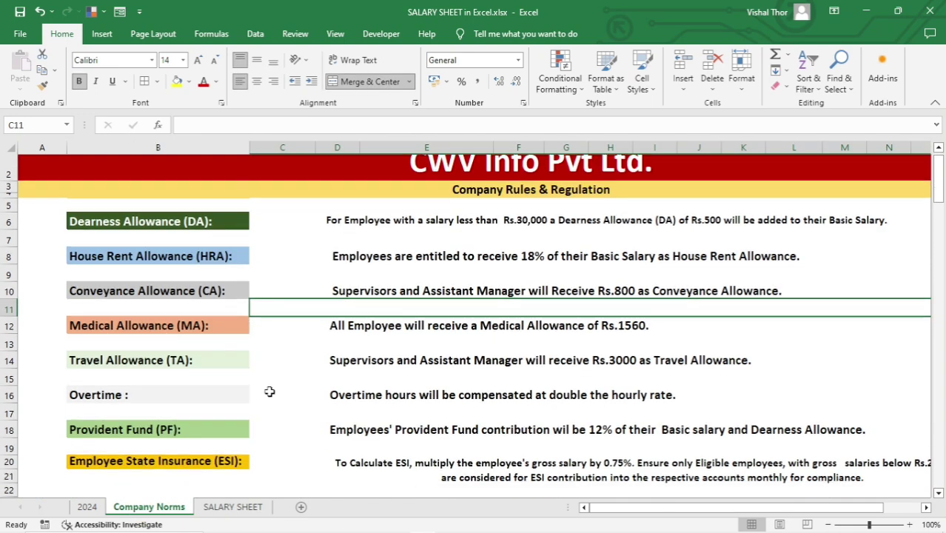
{"action": "left_click", "coordinate": [98, 254]}
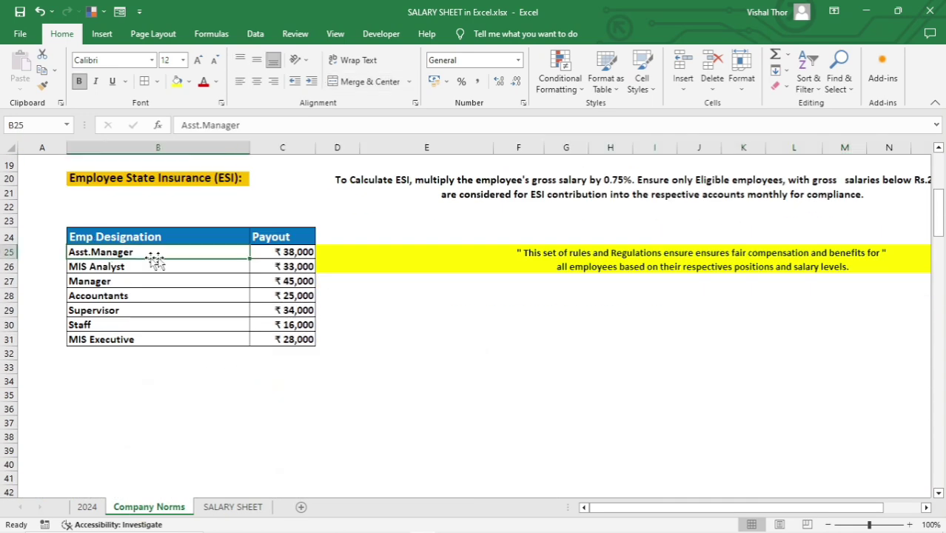
{"action": "key", "text": "Right"}
{"action": "left_click", "coordinate": [99, 271]}
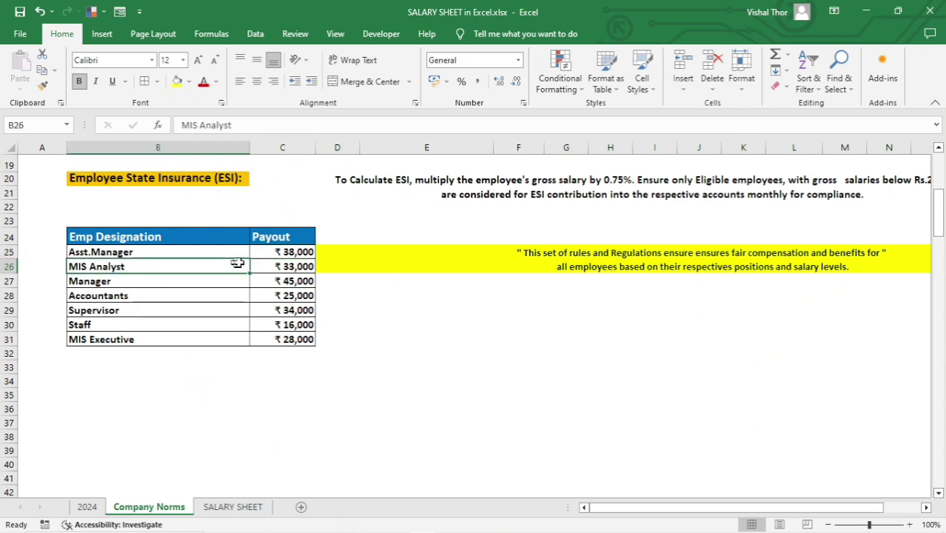
{"action": "left_click", "coordinate": [274, 264]}
{"action": "left_click", "coordinate": [220, 282]}
{"action": "left_click", "coordinate": [265, 280]}
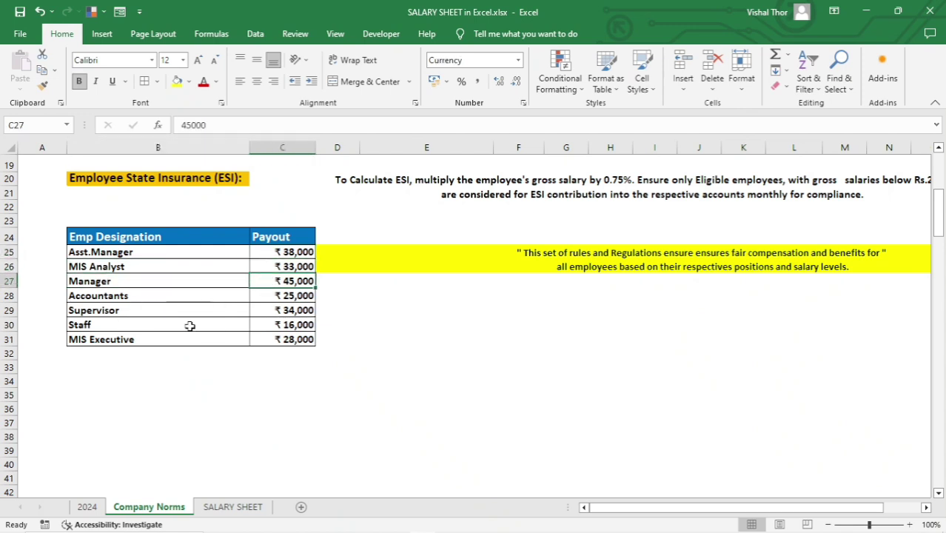
Enter 38000 as the Asst.Manager's Basic Salary in D8 of the SALARY SHEET, rechecking the Company Norms payout table
{"action": "left_click", "coordinate": [226, 507]}
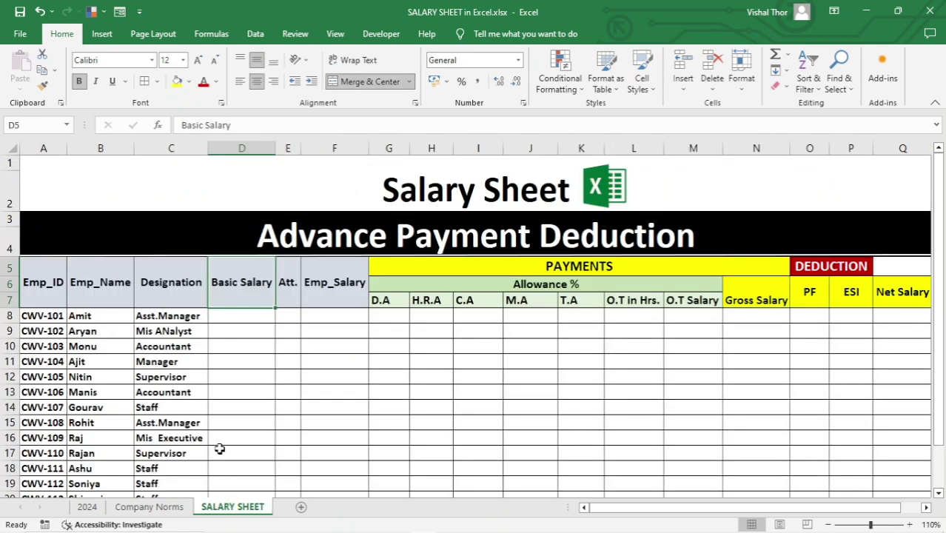
{"action": "left_click", "coordinate": [241, 315]}
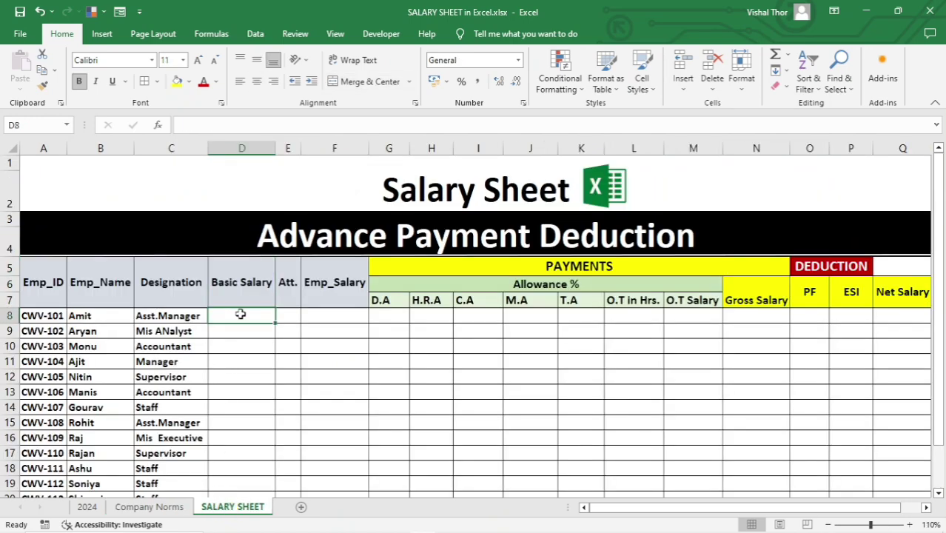
{"action": "left_click", "coordinate": [155, 508]}
{"action": "left_click", "coordinate": [244, 508]}
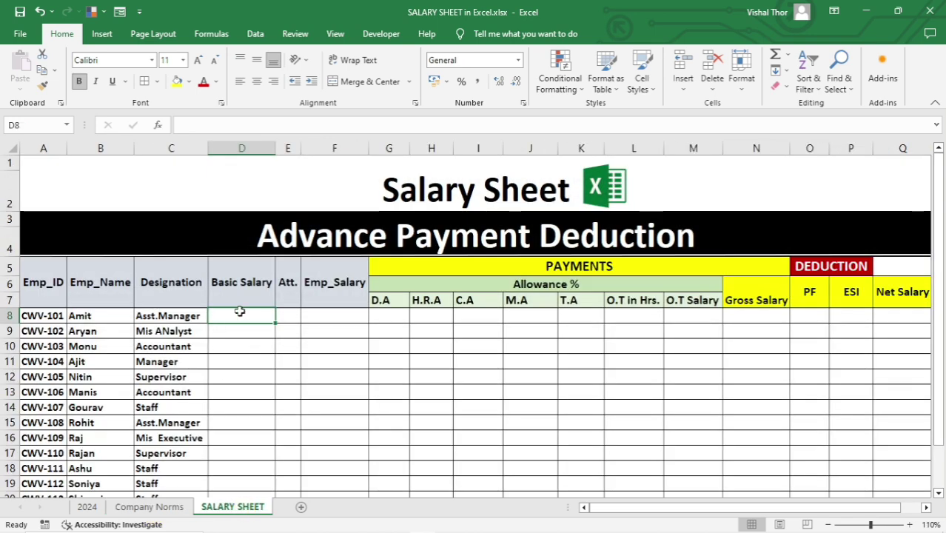
{"action": "type", "text": "38000"}
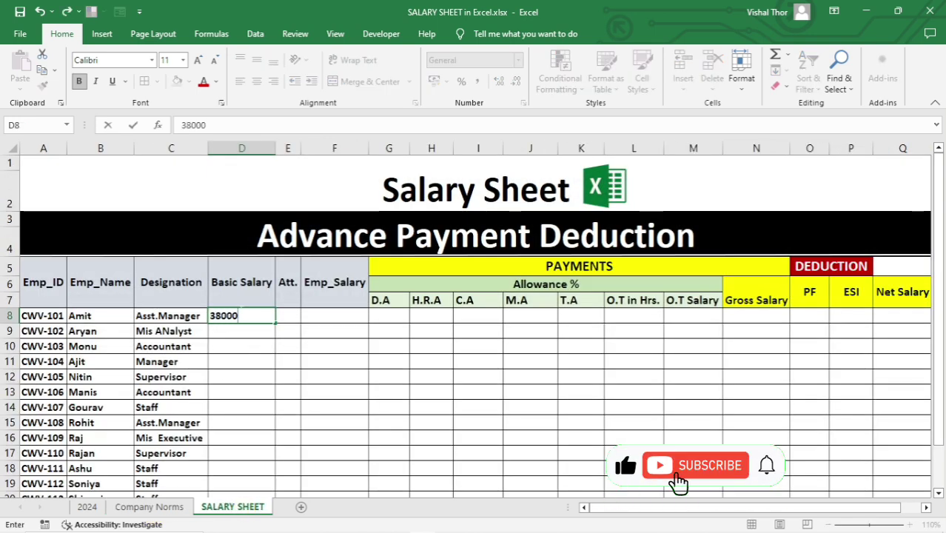
{"action": "key", "text": "Return"}
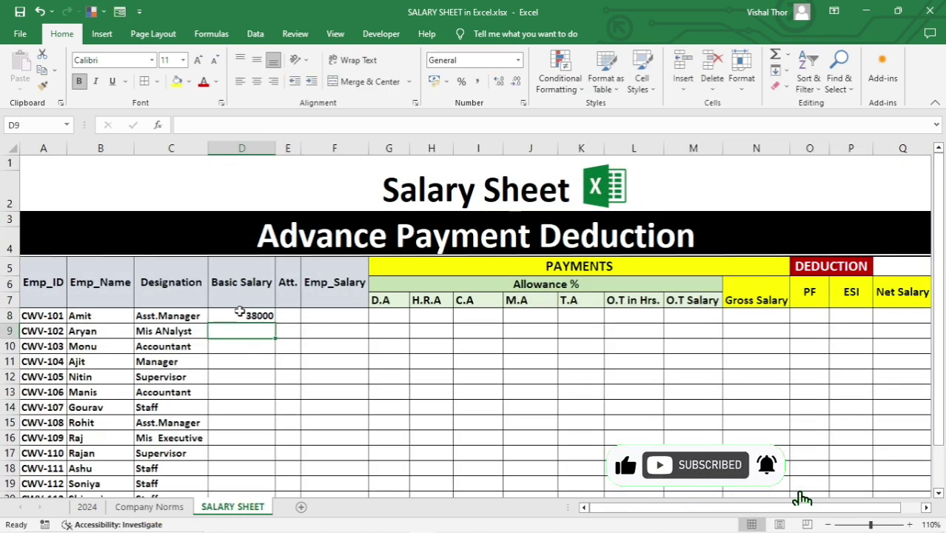
Enter 33000 as the Mis Analyst's Basic Salary in D9, checking it against the Company Norms payout table
{"action": "type", "text": "33"}
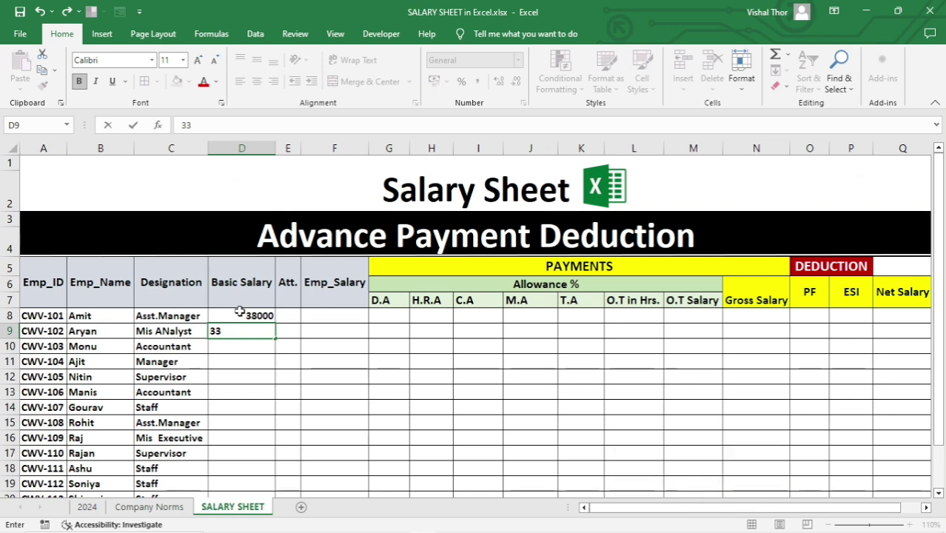
{"action": "left_click", "coordinate": [151, 507]}
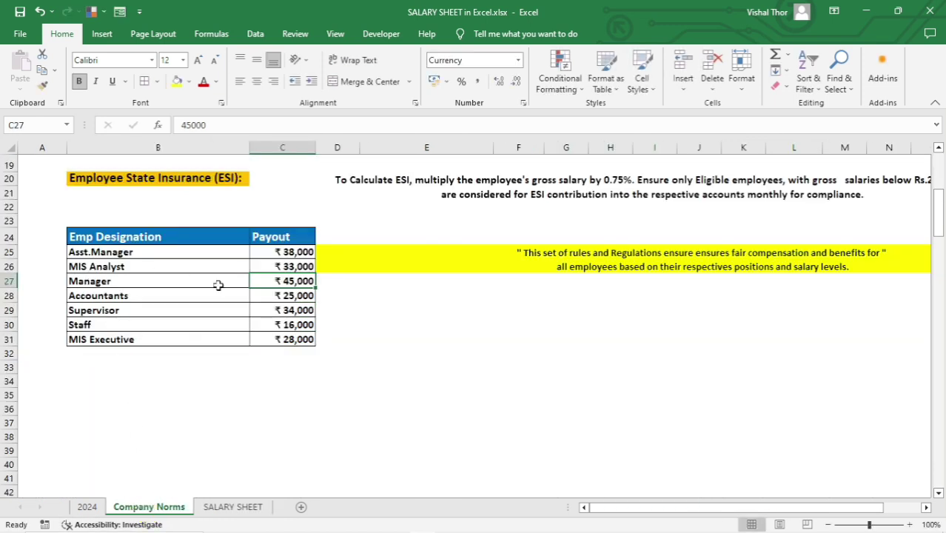
{"action": "left_click", "coordinate": [243, 508]}
{"action": "type", "text": "0"}
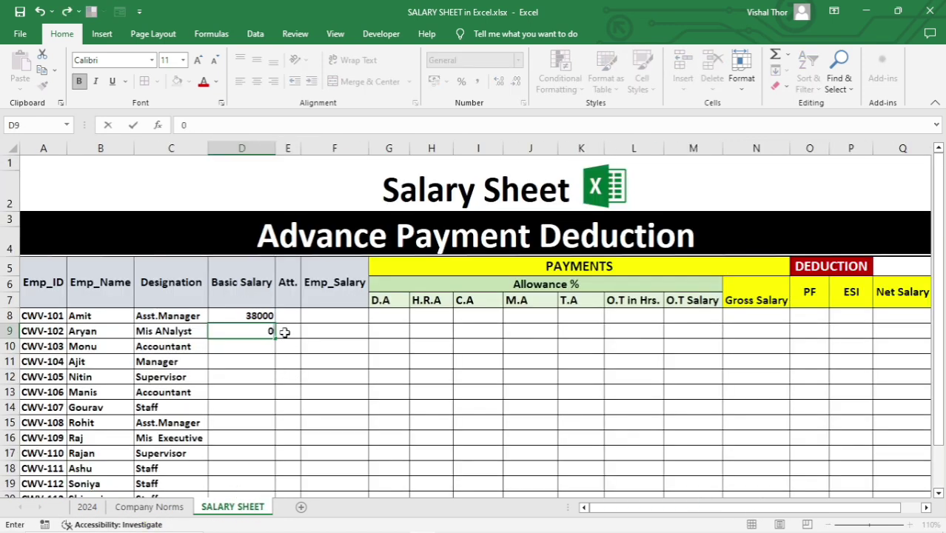
{"action": "key", "text": "BackSpace"}
{"action": "key", "text": "BackSpace"}
{"action": "type", "text": "33000"}
{"action": "key", "text": "Return"}
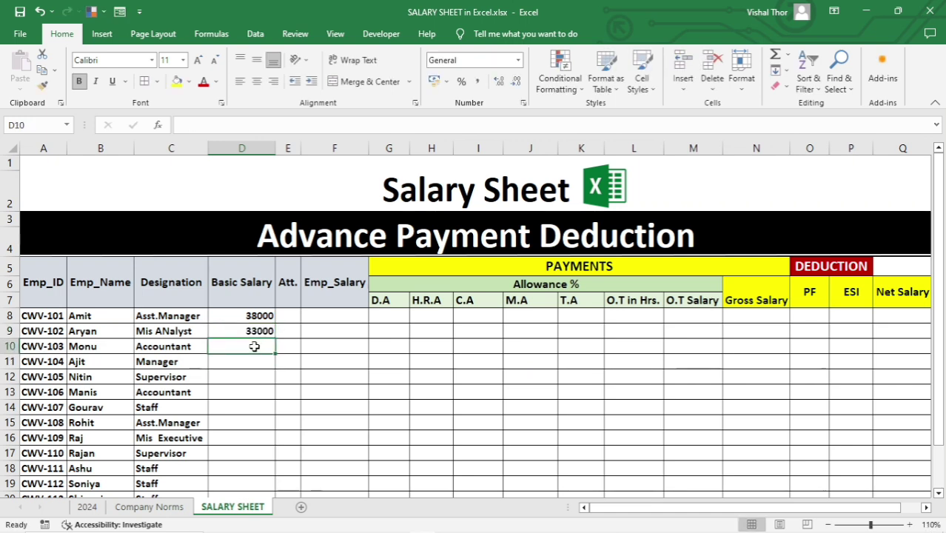
Fill in the Basic Salary column with 25000 in D10, 45000 in D11 and 34000 in D12
{"action": "type", "text": "25000"}
{"action": "key", "text": "Return"}
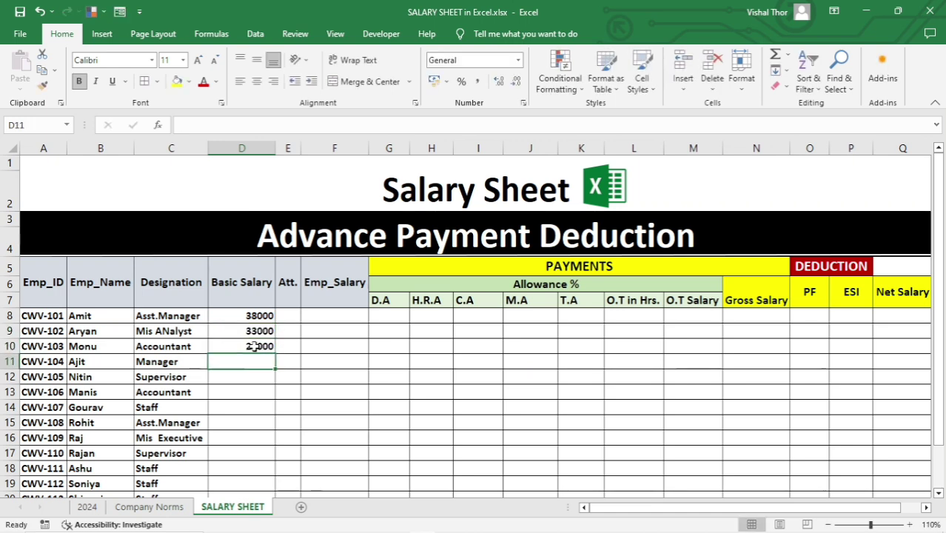
{"action": "type", "text": "45000"}
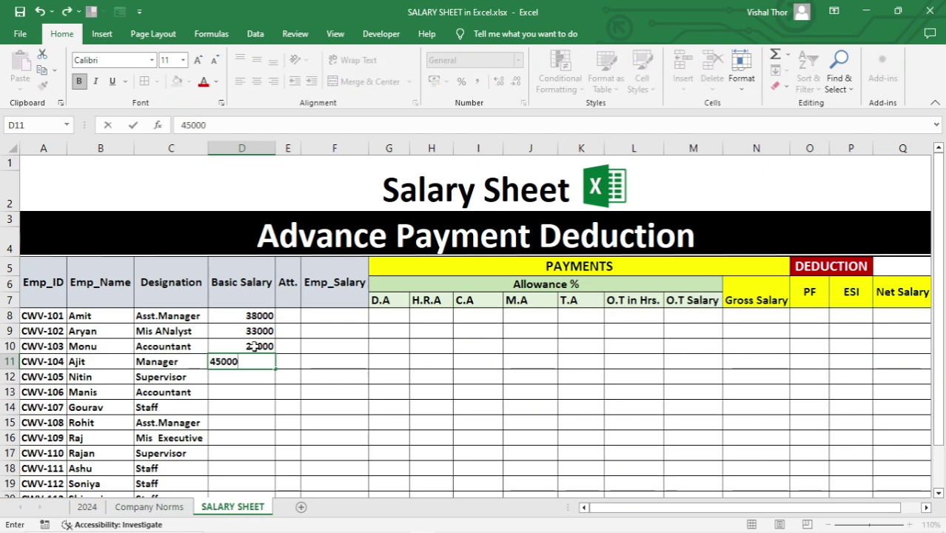
{"action": "key", "text": "Return"}
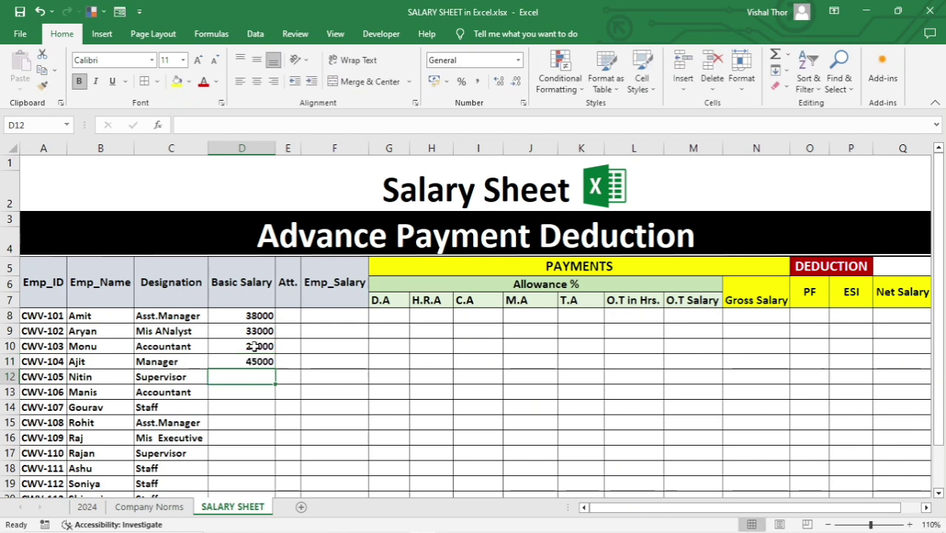
{"action": "type", "text": "34000"}
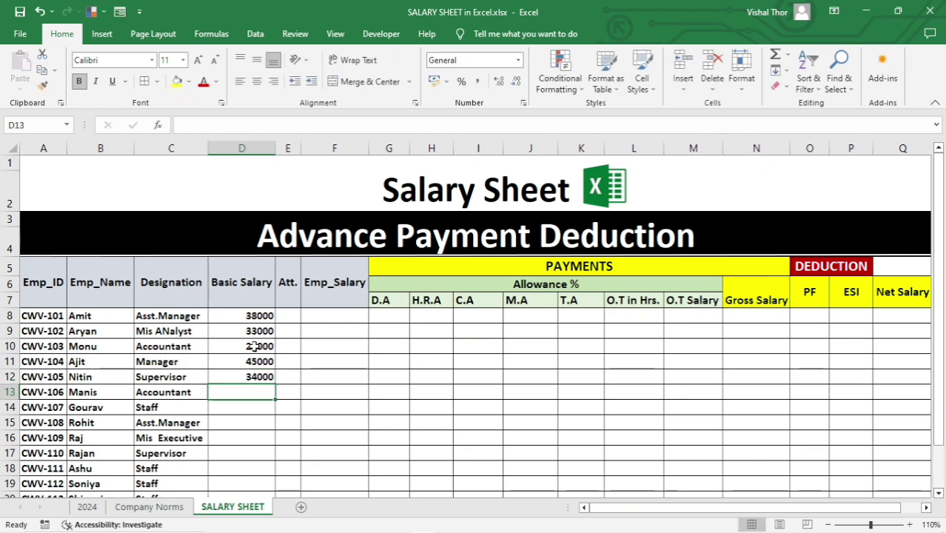
Enter Basic Salary values of 25000 for the Accountant in D13 and 16000 for the Staff employee in D14
{"action": "type", "text": "25000"}
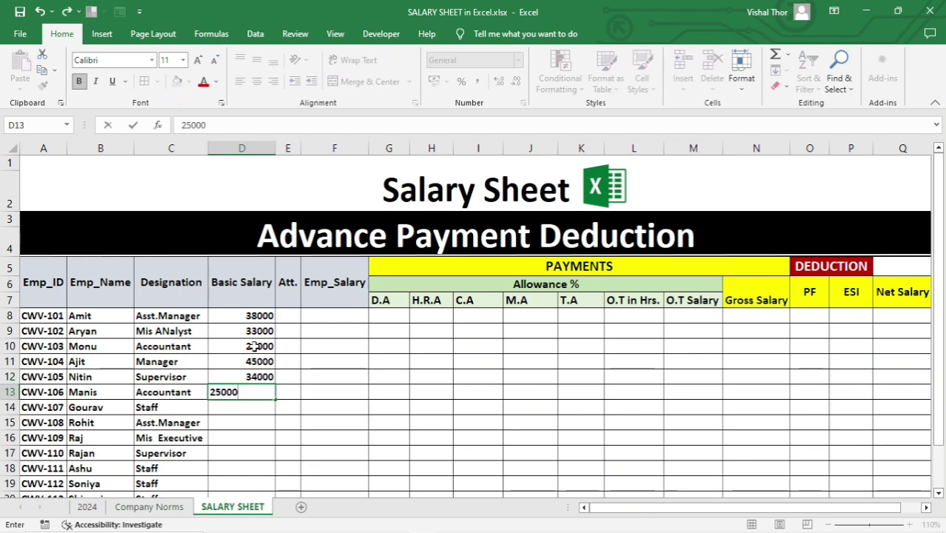
{"action": "key", "text": "Return"}
{"action": "type", "text": "1"}
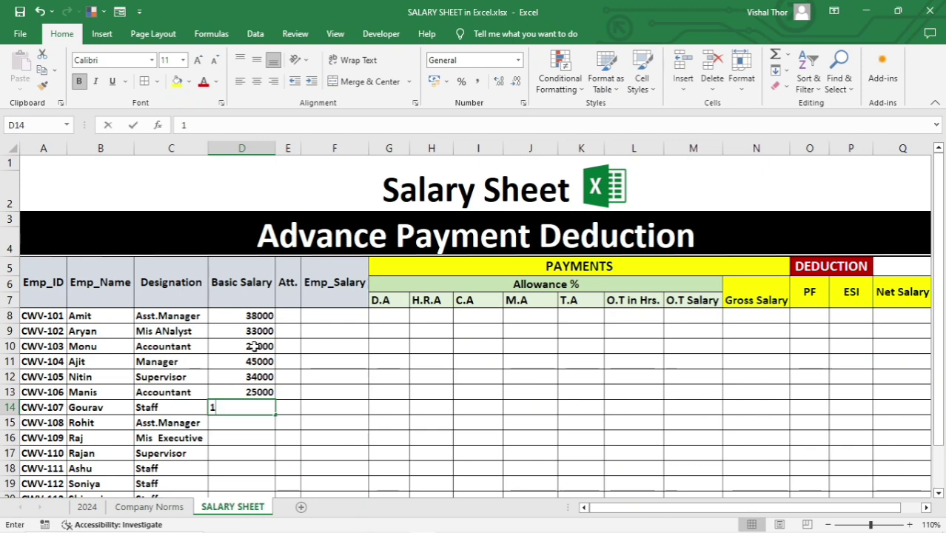
{"action": "type", "text": "6000"}
{"action": "key", "text": "Return"}
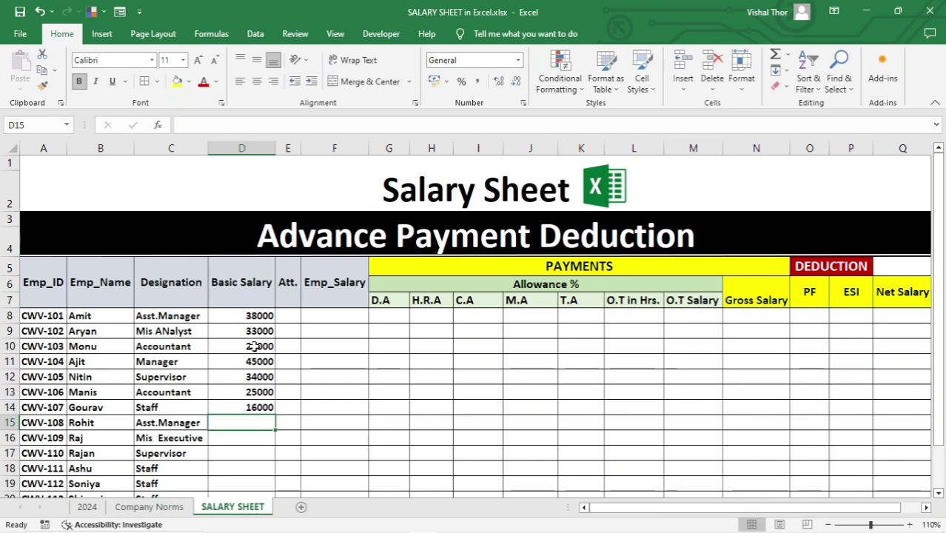
Enter Basic Salary values of 38000 for the Asst.Manager in D15 and 28000 for the Mis Executive in D16
{"action": "type", "text": "38000"}
{"action": "key", "text": "Return"}
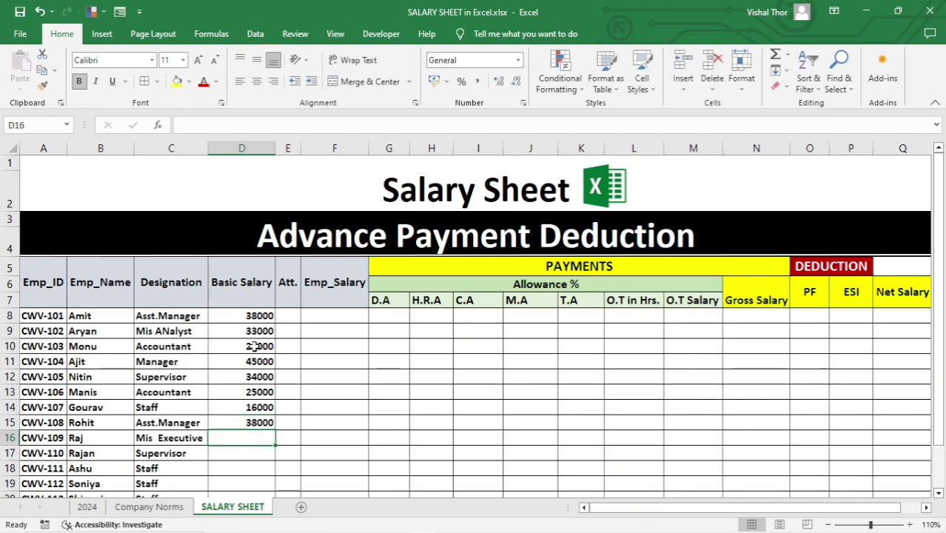
{"action": "type", "text": "280"}
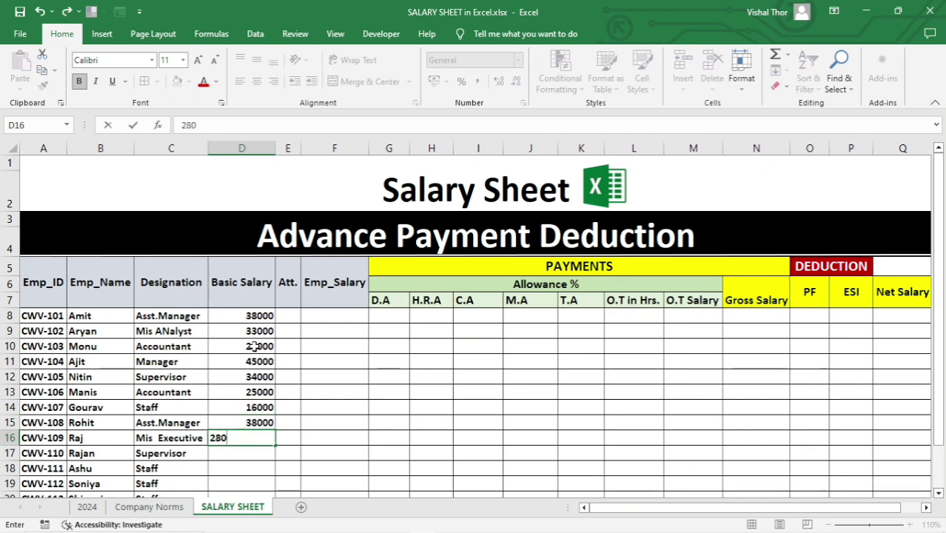
{"action": "type", "text": "00"}
{"action": "key", "text": "Return"}
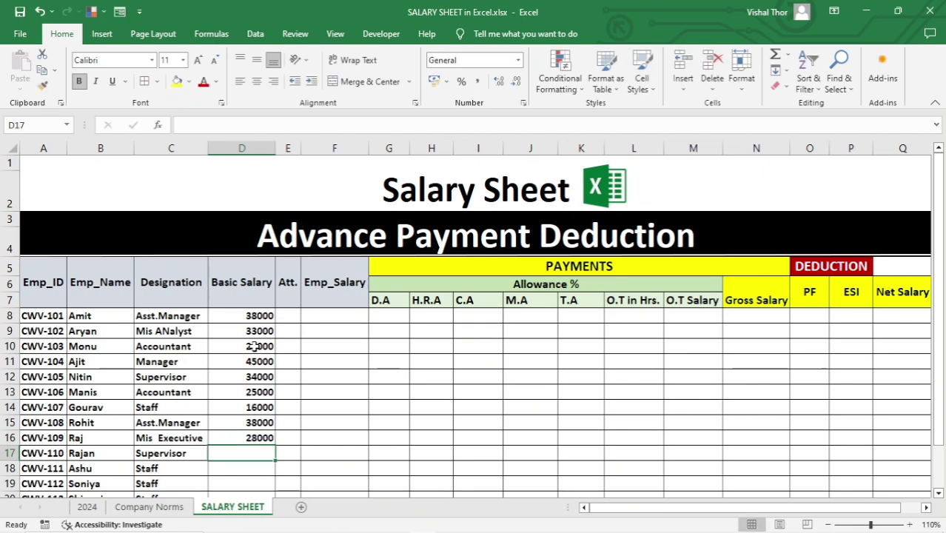
Enter Basic Salary values of 34000 for the Supervisor in D17 and 16000 for the Staff employee in D18
{"action": "type", "text": "34000"}
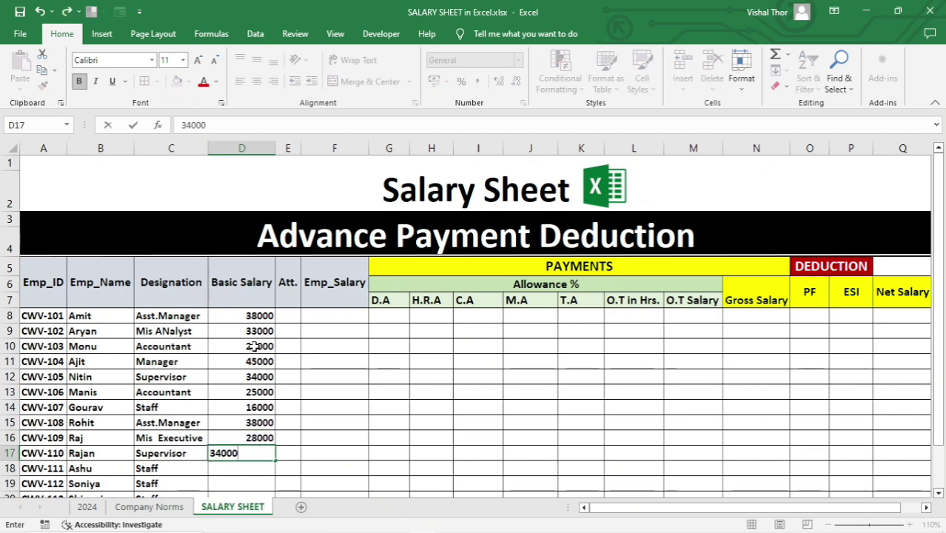
{"action": "key", "text": "Return"}
{"action": "type", "text": "1600"}
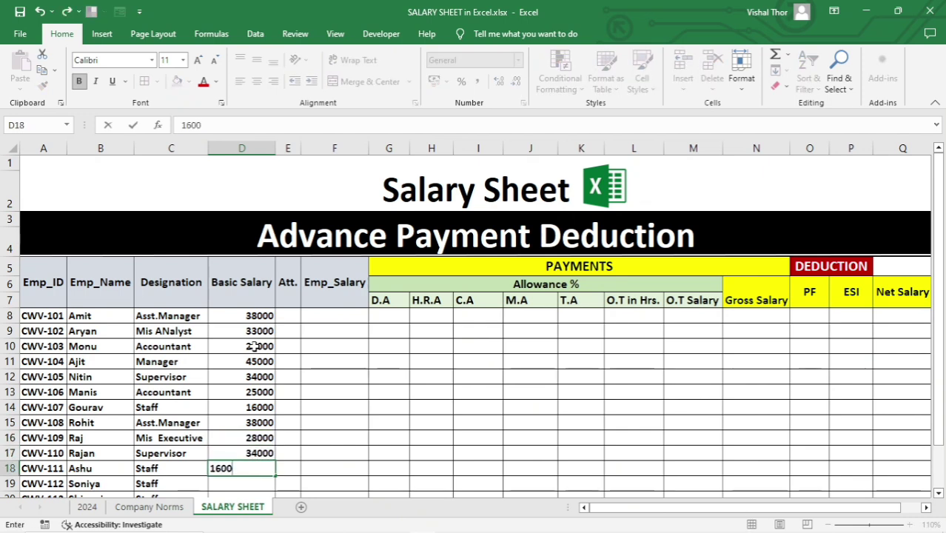
{"action": "key", "text": "Return"}
{"action": "key", "text": "Up"}
{"action": "type", "text": "16000"}
{"action": "key", "text": "Return"}
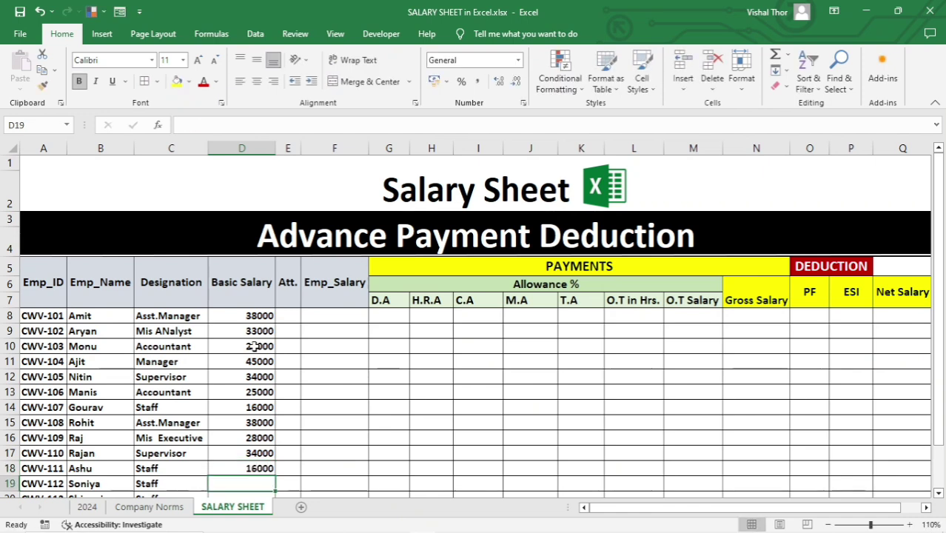
Enter 16000 as the Basic Salary of the two Staff employees in D19 and D20
{"action": "type", "text": "16000"}
{"action": "key", "text": "Return"}
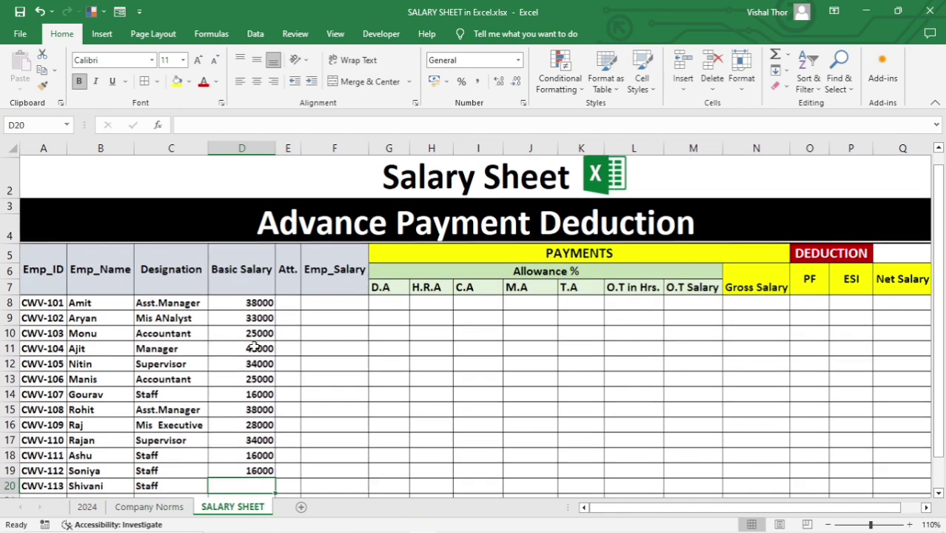
{"action": "type", "text": "16000"}
{"action": "key", "text": "Return"}
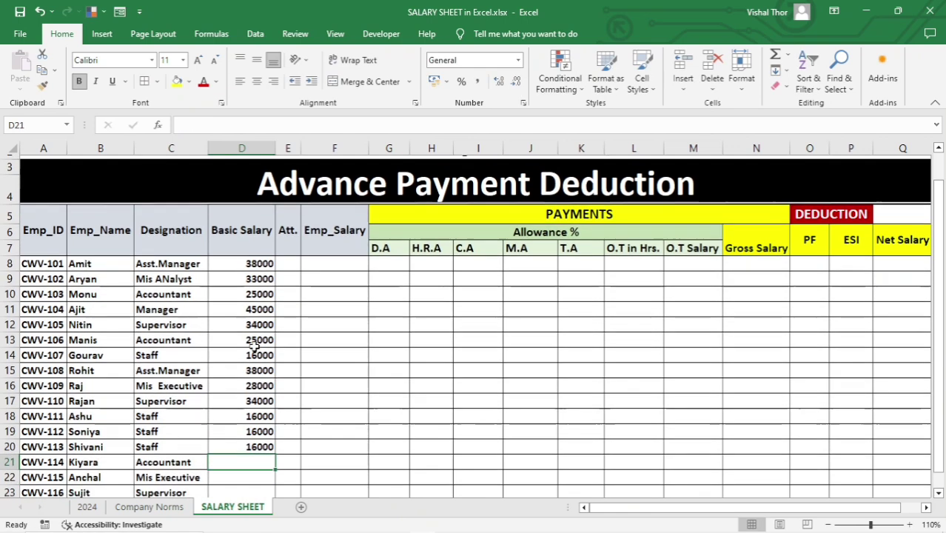
Complete the Basic Salary column with 25000 in D21, 28000 in D22 and 34000 in D23
{"action": "type", "text": "25000"}
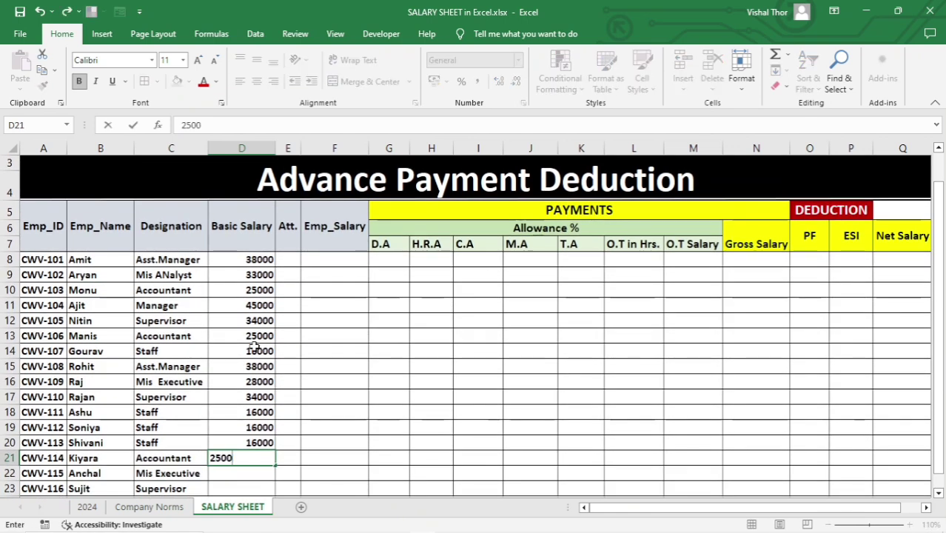
{"action": "key", "text": "Return"}
{"action": "type", "text": "28000"}
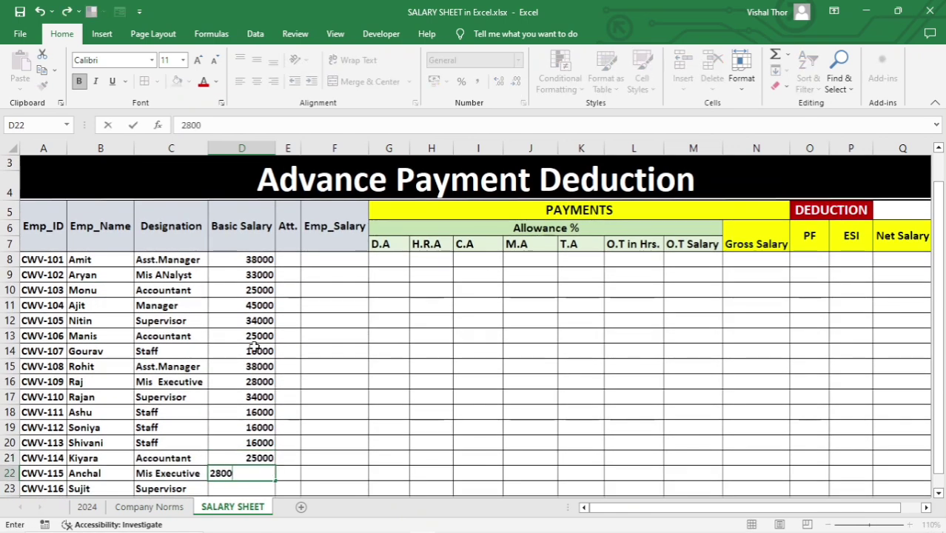
{"action": "key", "text": "Return"}
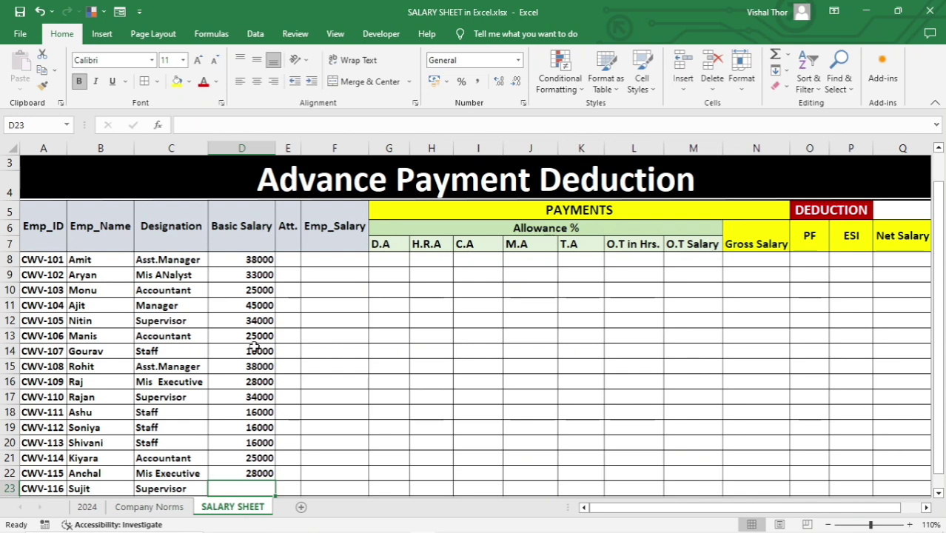
{"action": "type", "text": "34000"}
{"action": "key", "text": "Return"}
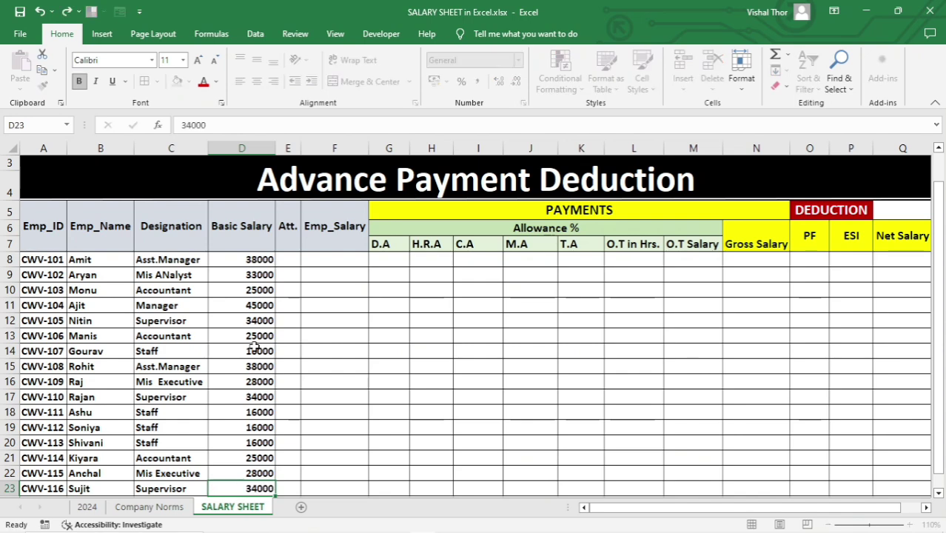
{"action": "scroll", "coordinate": [254, 347], "scroll_direction": "up", "scroll_amount": 1}
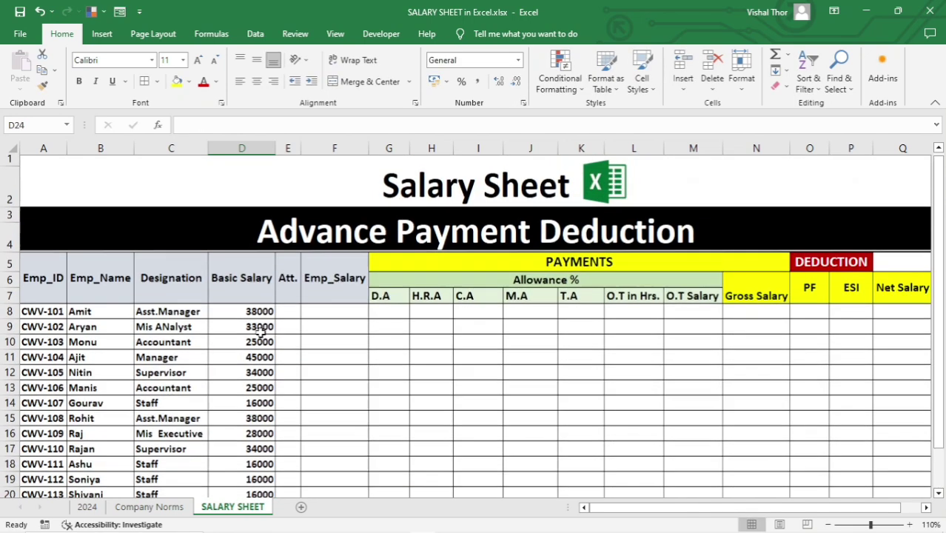
{"action": "left_click", "coordinate": [235, 316]}
{"action": "left_click", "coordinate": [236, 359]}
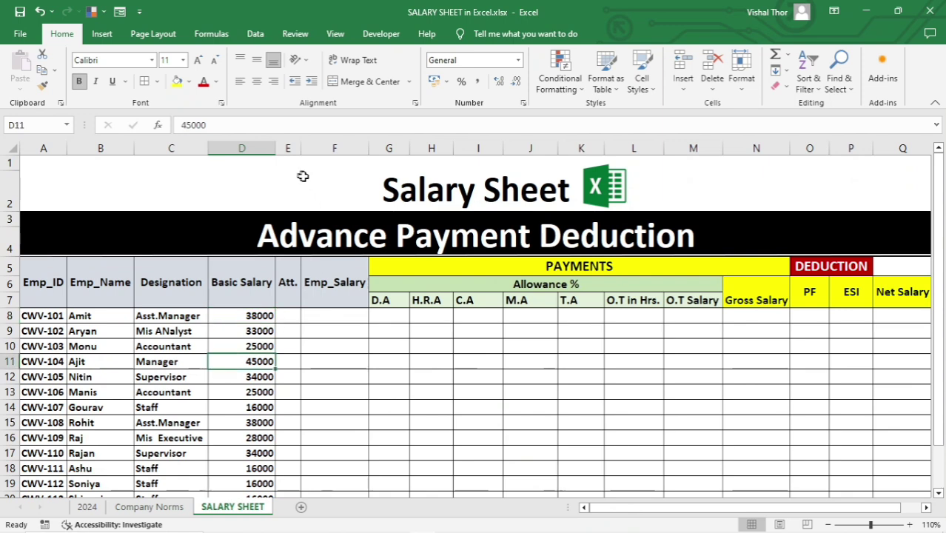
Widen the Att. column E slightly
{"action": "left_click_drag", "start_coordinate": [304, 151], "coordinate": [314, 151]}
{"action": "left_click", "coordinate": [241, 317]}
{"action": "left_click", "coordinate": [235, 333]}
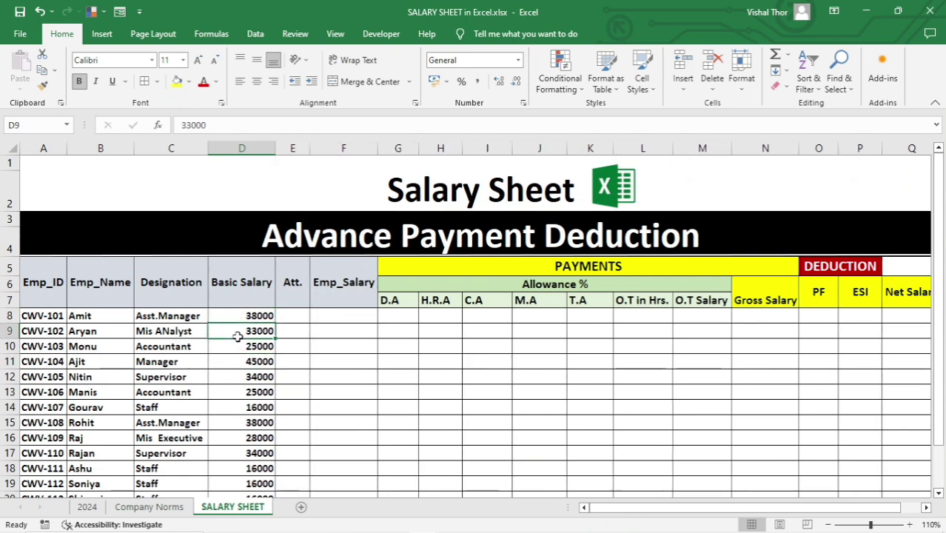
{"action": "left_click", "coordinate": [247, 316]}
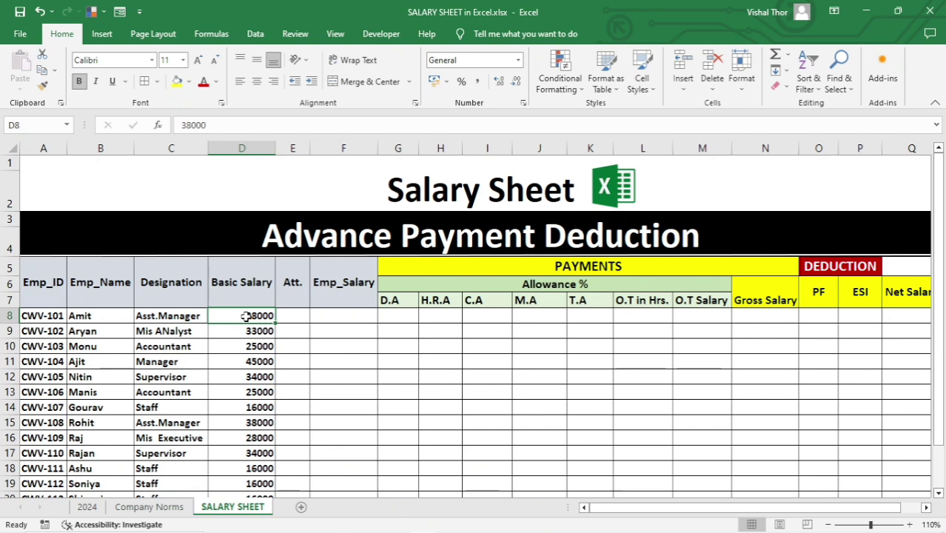
{"action": "left_click", "coordinate": [290, 317]}
{"action": "left_click", "coordinate": [289, 356]}
{"action": "left_click", "coordinate": [291, 318]}
{"action": "left_click_drag", "start_coordinate": [288, 341], "coordinate": [287, 333]}
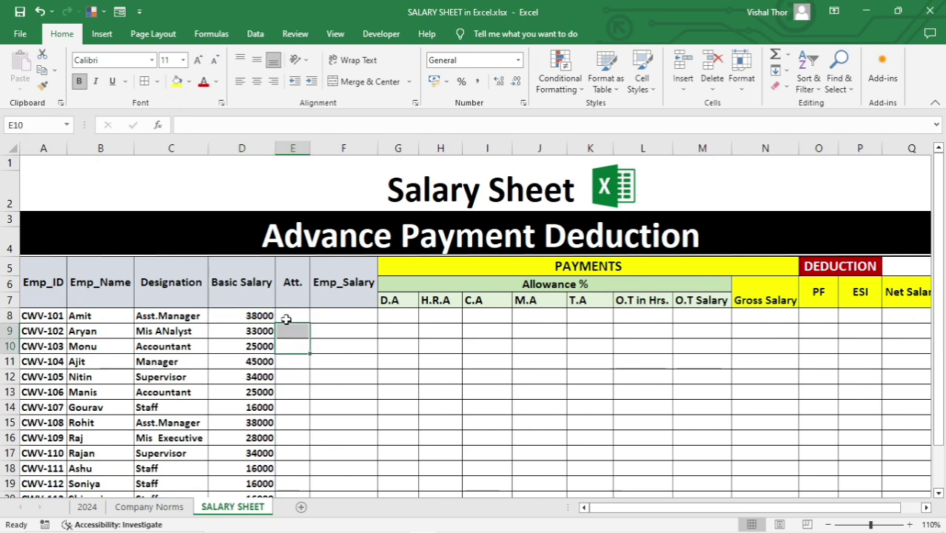
{"action": "left_click", "coordinate": [287, 319]}
{"action": "left_click", "coordinate": [292, 344]}
Enter attendance values of 28 in E8, 29 in E9, and 30 in both E10 and E11
{"action": "left_click", "coordinate": [290, 320]}
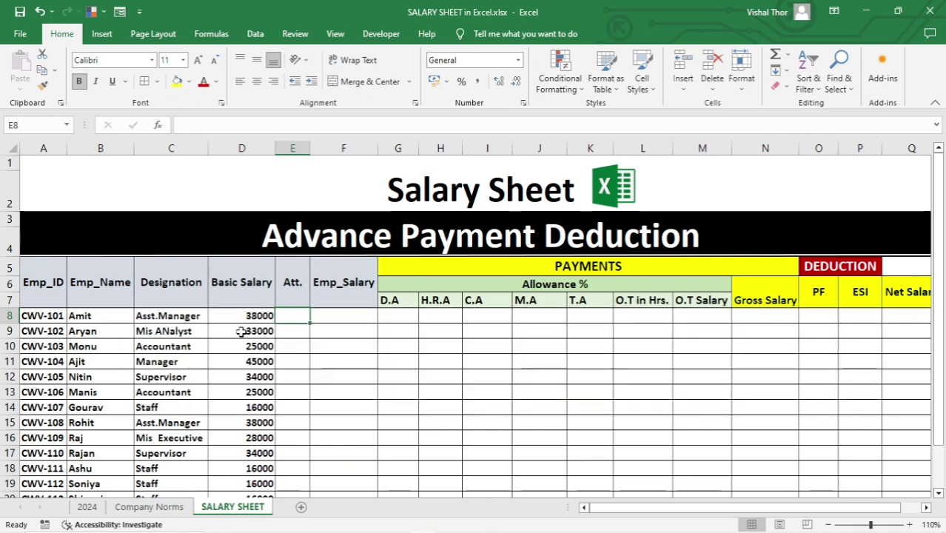
{"action": "type", "text": "28"}
{"action": "key", "text": "Return"}
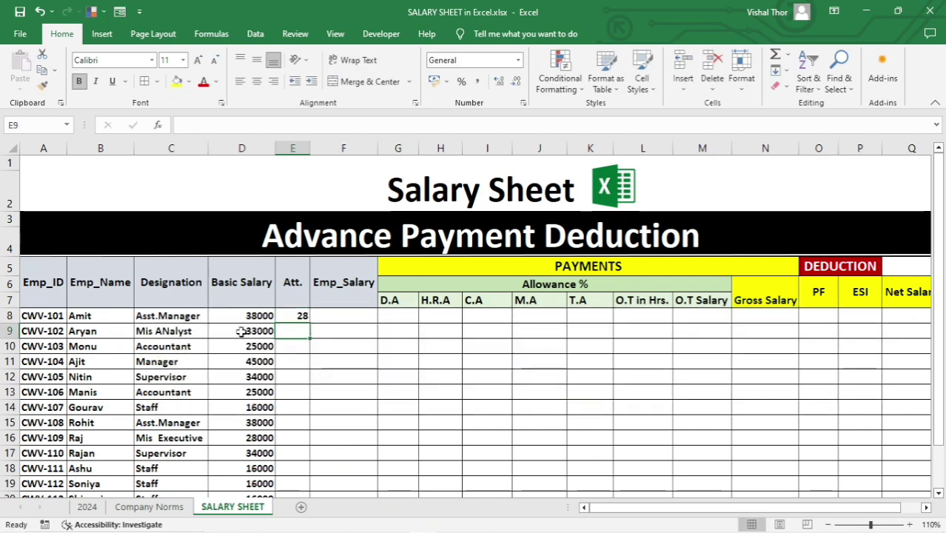
{"action": "type", "text": "29"}
{"action": "key", "text": "Return"}
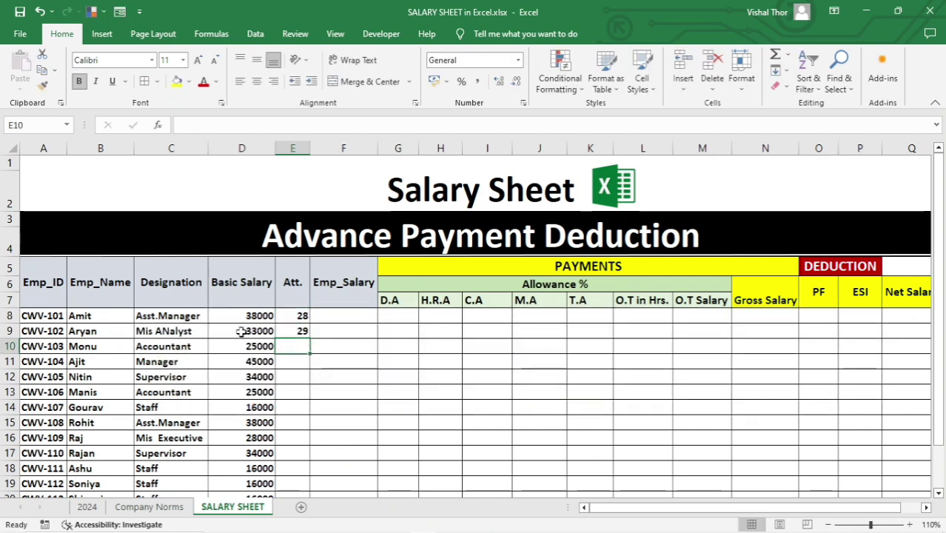
{"action": "type", "text": "30"}
{"action": "key", "text": "Return"}
{"action": "type", "text": "30"}
{"action": "key", "text": "Return"}
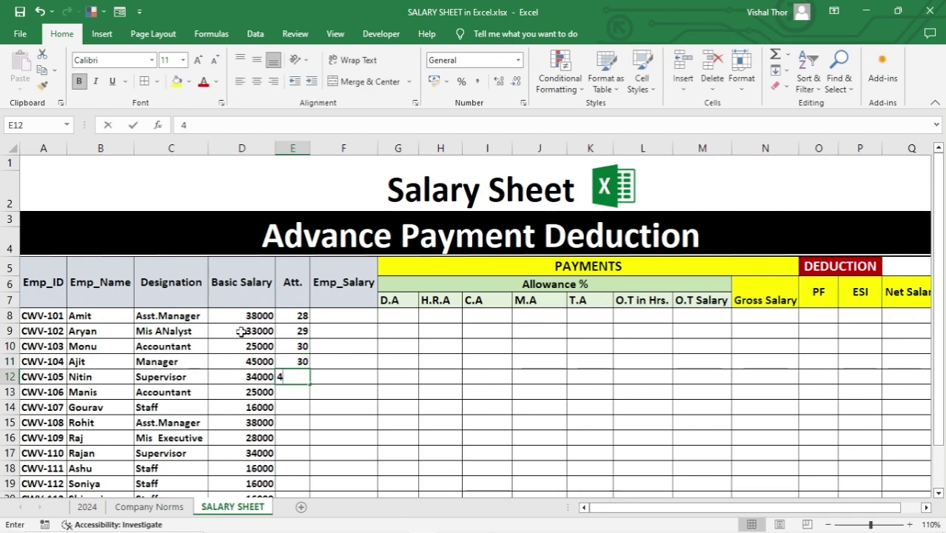
Enter attendance values of 25 in E12, 26 in E13 and 23 in E14
{"action": "type", "text": "25"}
{"action": "key", "text": "Return"}
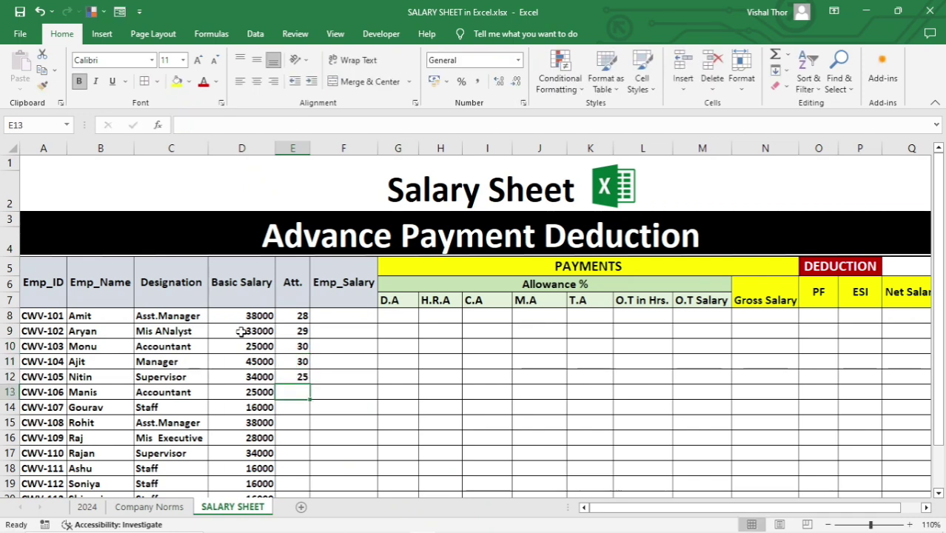
{"action": "type", "text": "26"}
{"action": "key", "text": "Return"}
{"action": "type", "text": "23"}
{"action": "key", "text": "Return"}
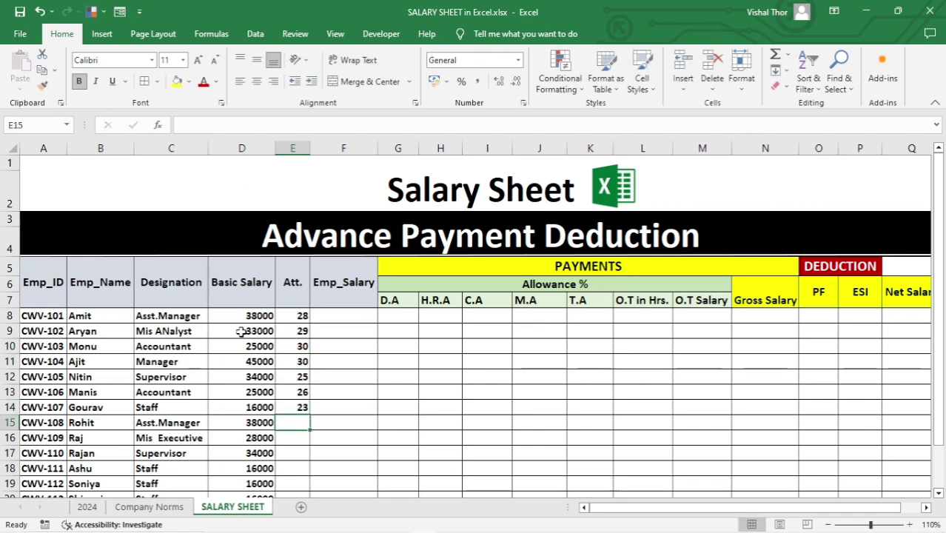
Enter attendance values of 29 in E15, 20 in E16 and 30 in E17
{"action": "type", "text": "29"}
{"action": "key", "text": "Return"}
{"action": "type", "text": "20"}
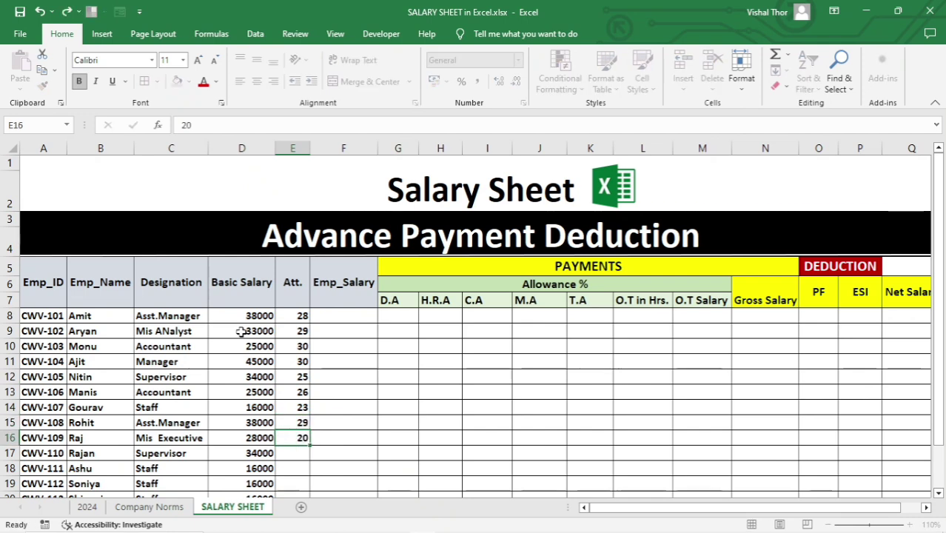
{"action": "key", "text": "Return"}
{"action": "type", "text": "30"}
{"action": "key", "text": "Return"}
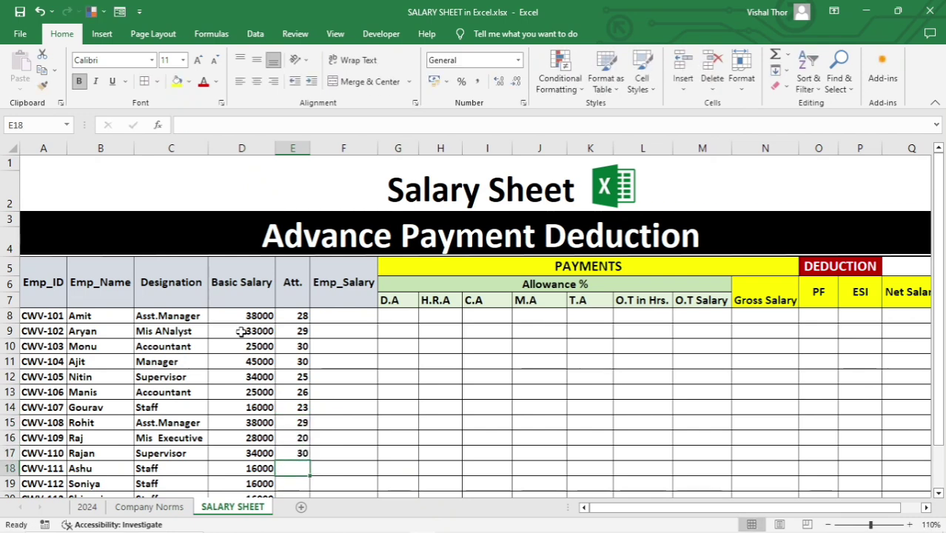
Enter attendance values of 29 in E18 and 30 in E19
{"action": "type", "text": "31"}
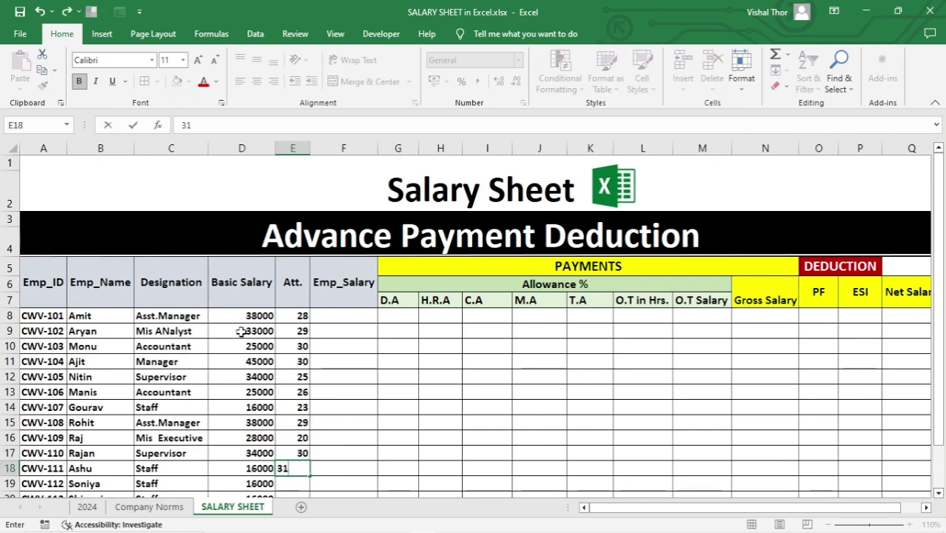
{"action": "type", "text": "20"}
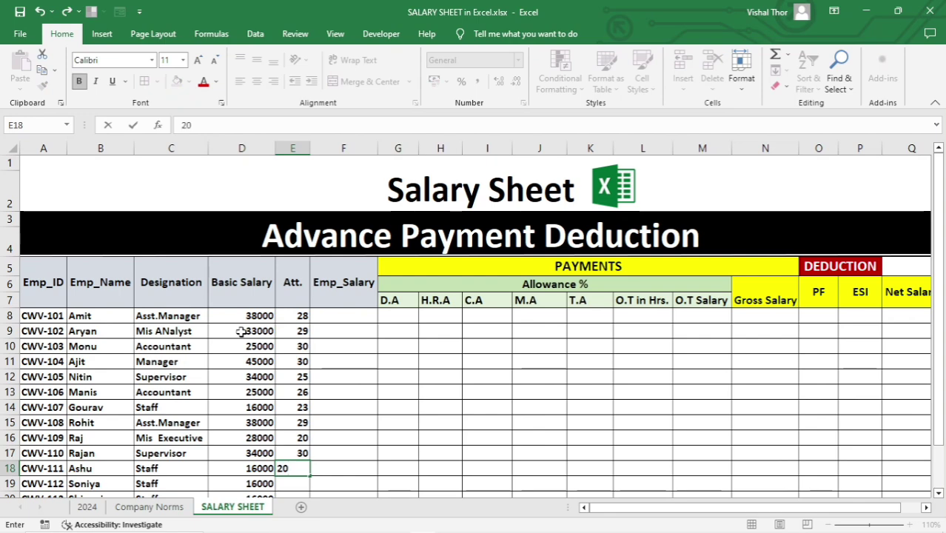
{"action": "key", "text": "BackSpace"}
{"action": "type", "text": "9"}
{"action": "key", "text": "Return"}
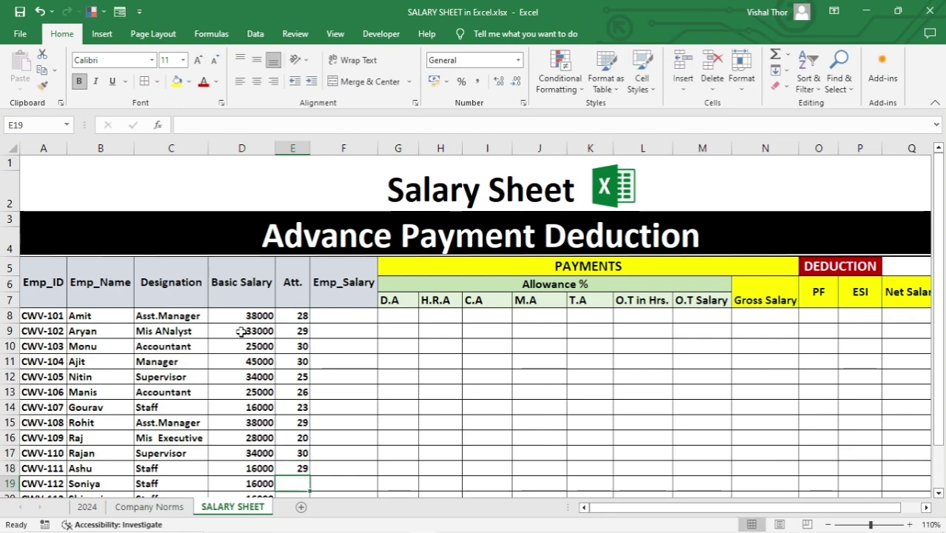
{"action": "type", "text": "30"}
{"action": "key", "text": "Return"}
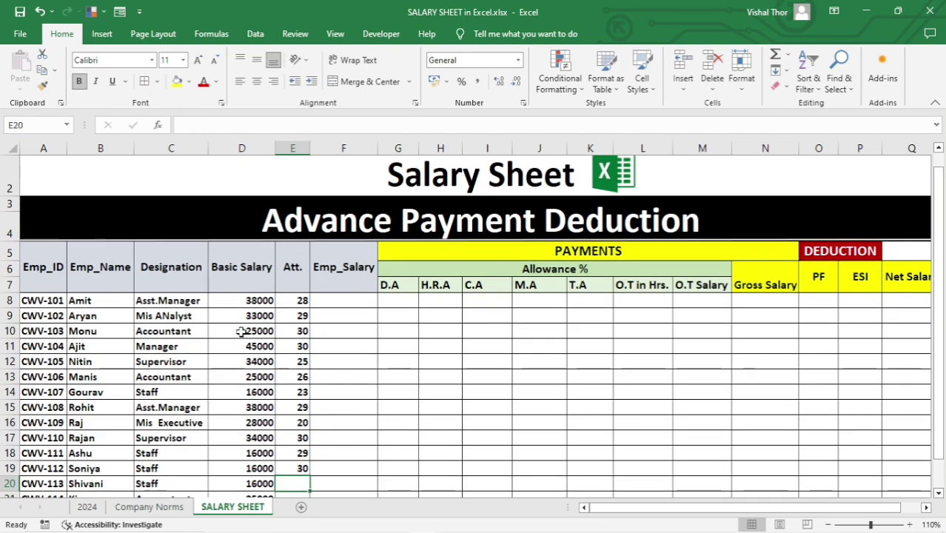
Complete the Att. column with 23 in E20, 29 in E21, 28 in E22 and 27 in E23
{"action": "type", "text": "23"}
{"action": "key", "text": "Return"}
{"action": "type", "text": "29"}
{"action": "key", "text": "Return"}
{"action": "type", "text": "28"}
{"action": "key", "text": "Return"}
{"action": "type", "text": "2"}
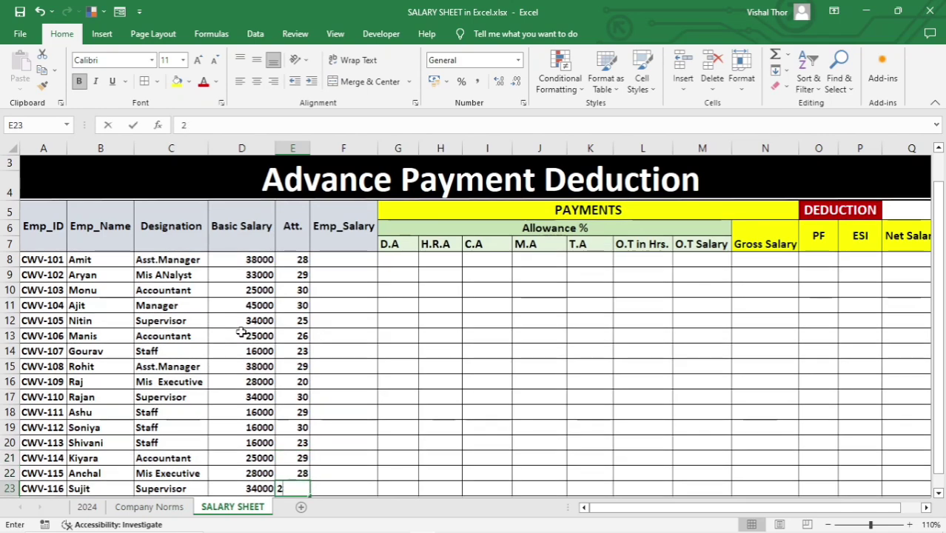
{"action": "type", "text": "7"}
{"action": "key", "text": "Return"}
{"action": "left_click", "coordinate": [304, 446]}
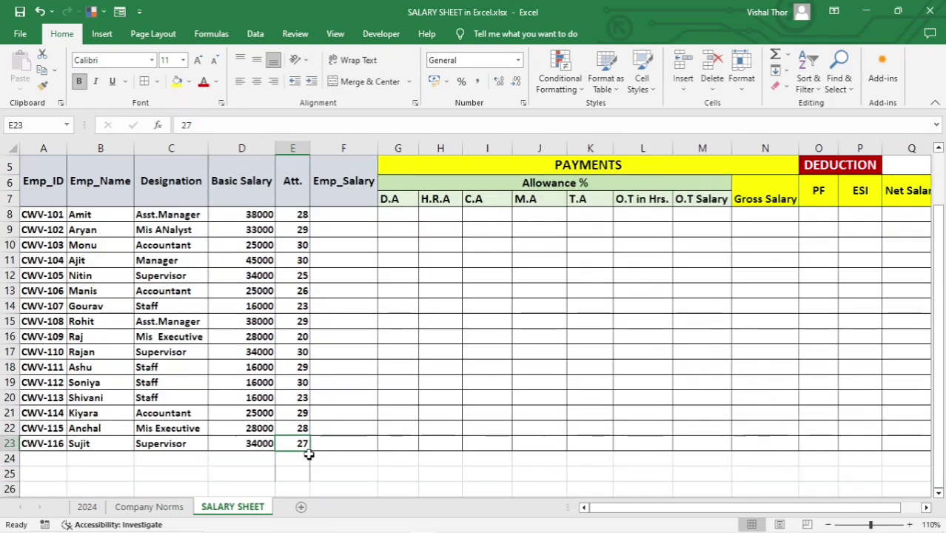
{"action": "scroll", "coordinate": [299, 436], "scroll_direction": "up", "scroll_amount": 2}
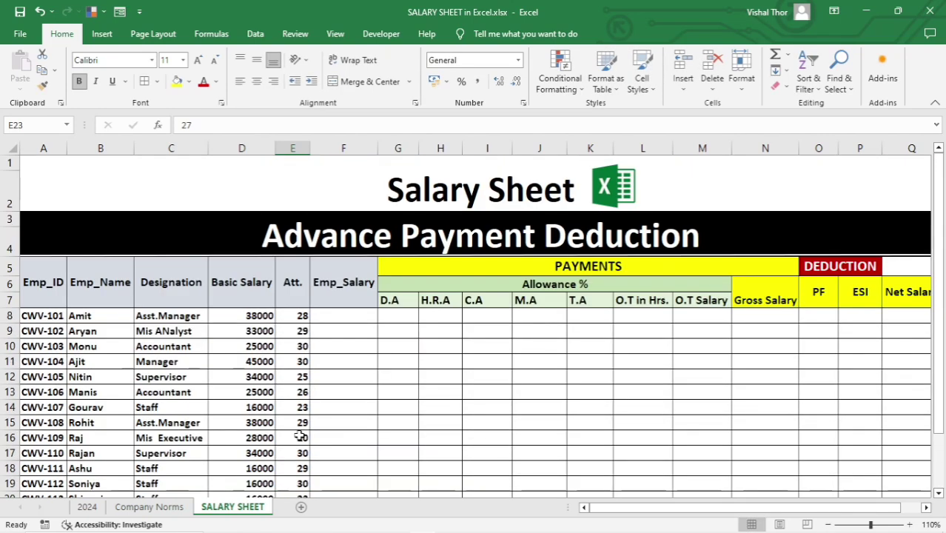
{"action": "left_click", "coordinate": [330, 316]}
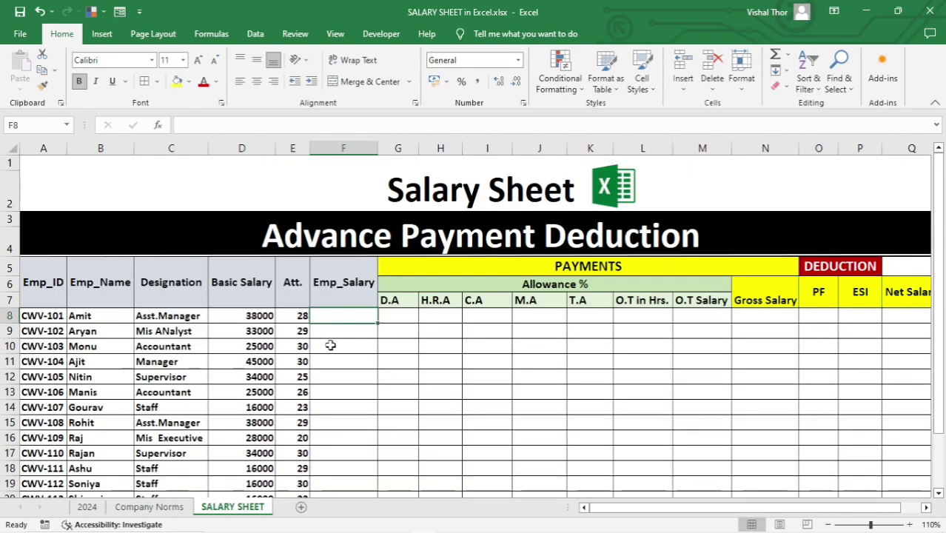
{"action": "left_click_drag", "start_coordinate": [247, 299], "coordinate": [242, 494]}
{"action": "left_click_drag", "start_coordinate": [287, 288], "coordinate": [296, 493]}
{"action": "left_click", "coordinate": [335, 319]}
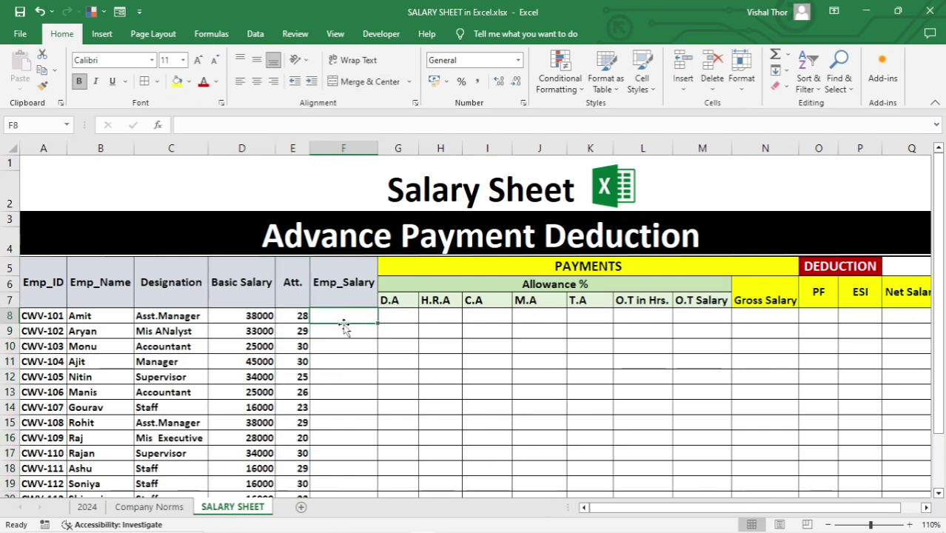
{"action": "left_click", "coordinate": [331, 346]}
Enter the formula =D8/30 in the first Emp_Salary cell, F8, to calculate the daily pay
{"action": "left_click", "coordinate": [345, 315]}
{"action": "type", "text": "="}
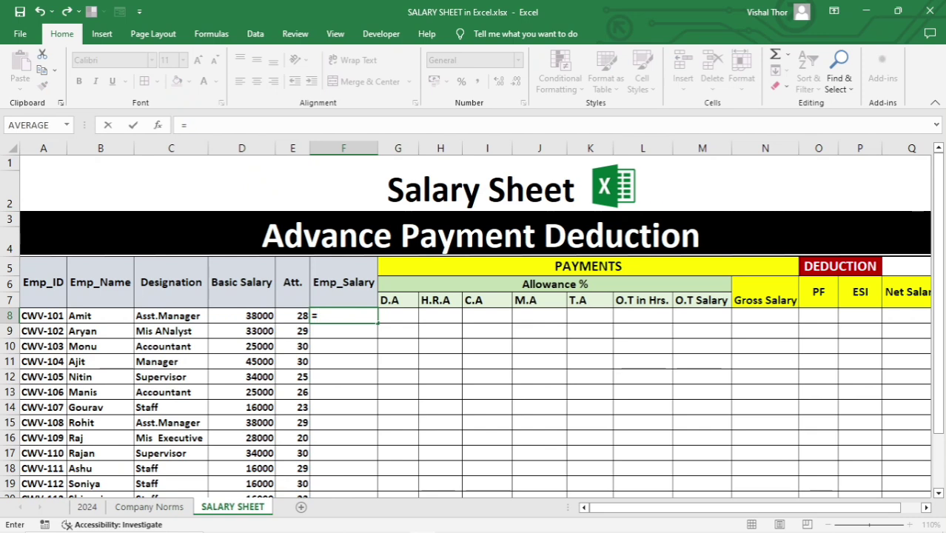
{"action": "left_click", "coordinate": [252, 316]}
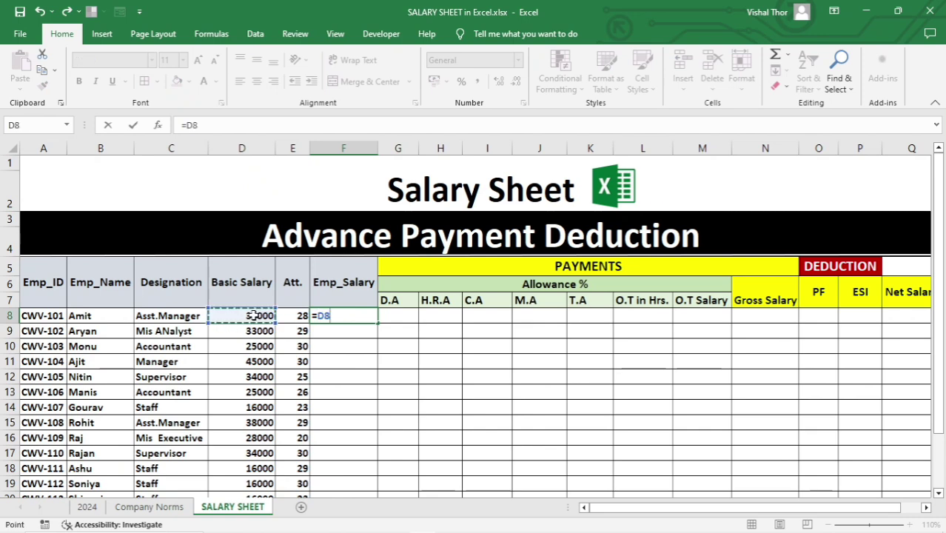
{"action": "type", "text": "/"}
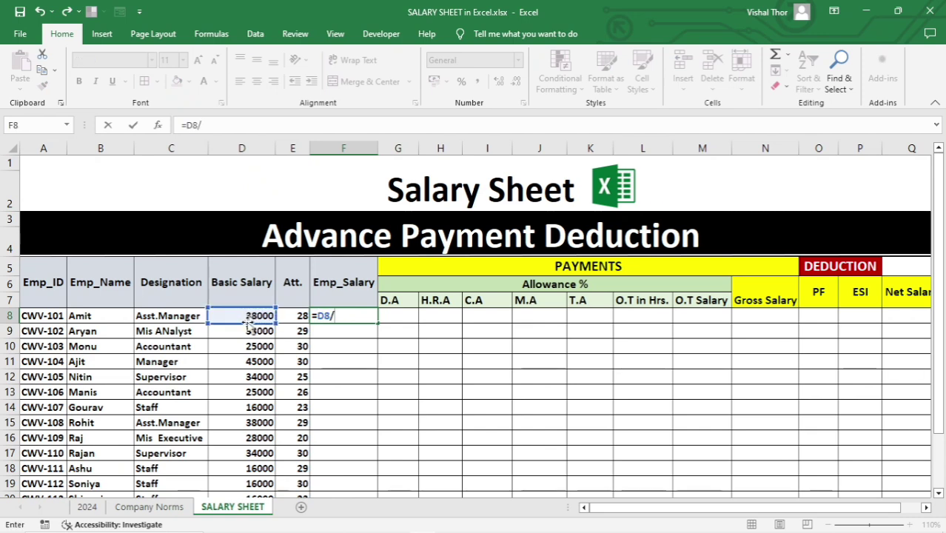
{"action": "type", "text": "30"}
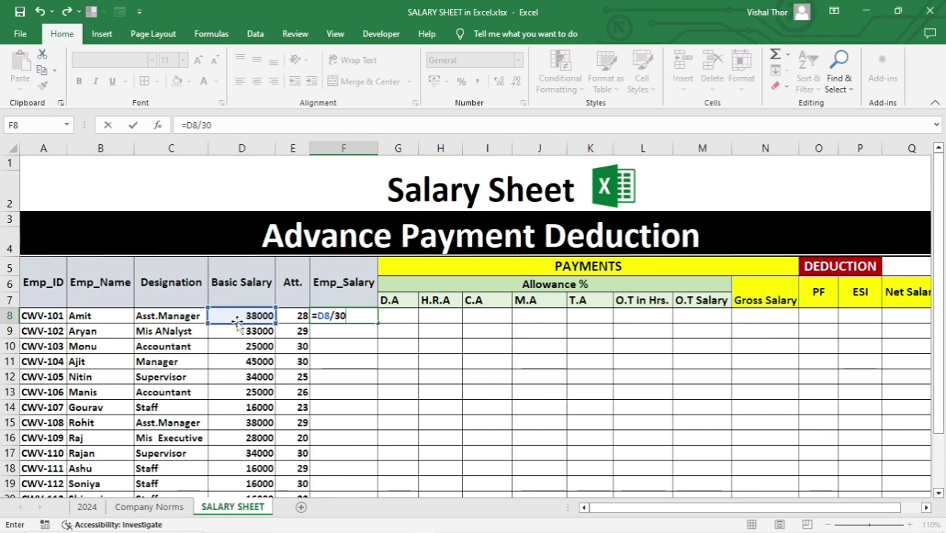
{"action": "key", "text": "Return"}
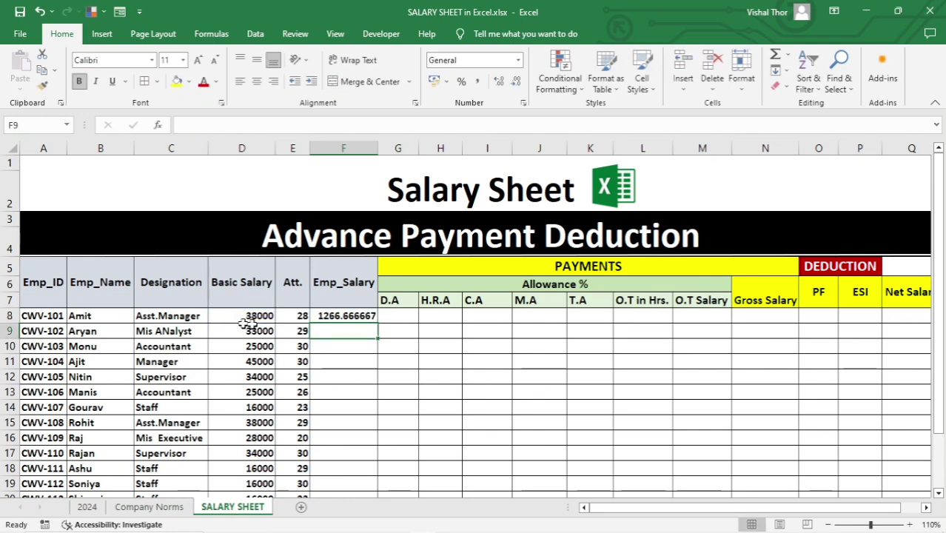
Extend the Emp_Salary formula in F8 to =D8/30*E8 so it multiplies daily pay by attendance
{"action": "double_click", "coordinate": [342, 315]}
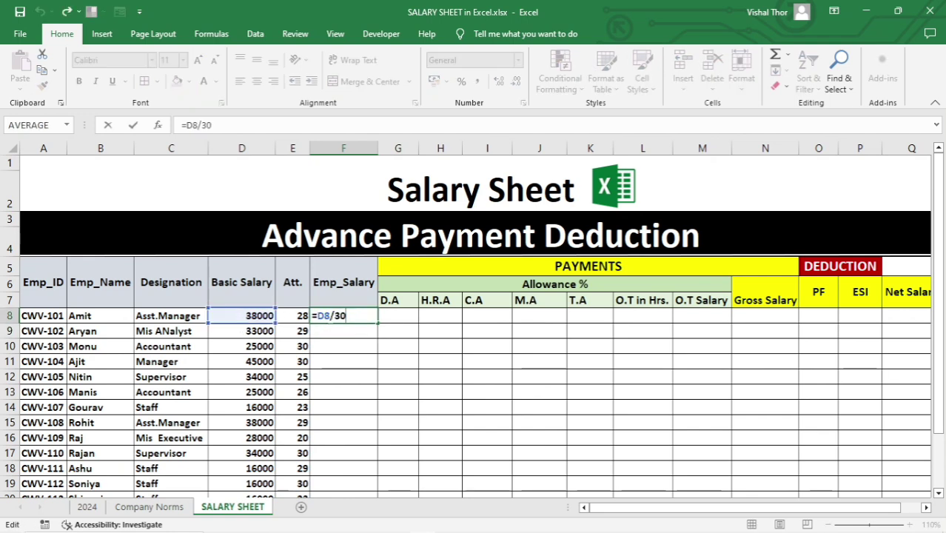
{"action": "type", "text": "*"}
{"action": "left_click", "coordinate": [299, 316]}
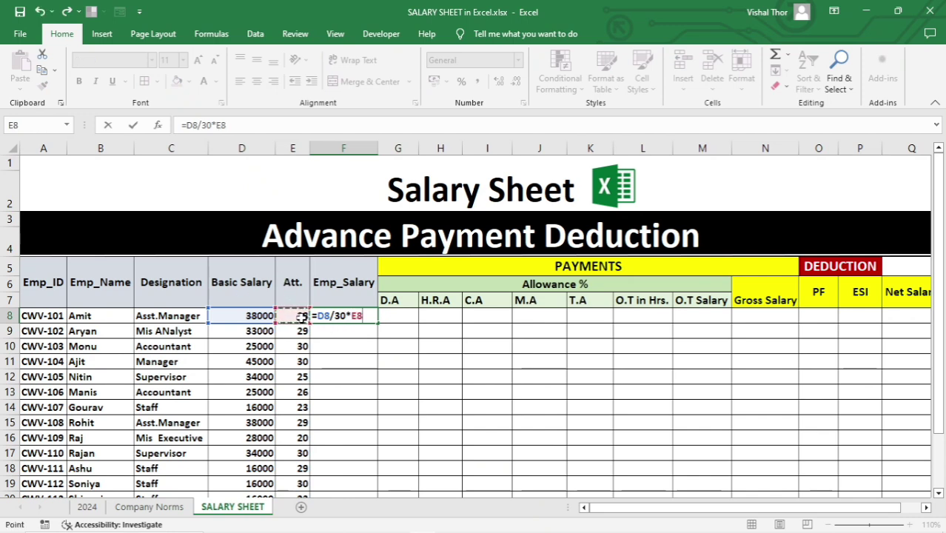
{"action": "key", "text": "Return"}
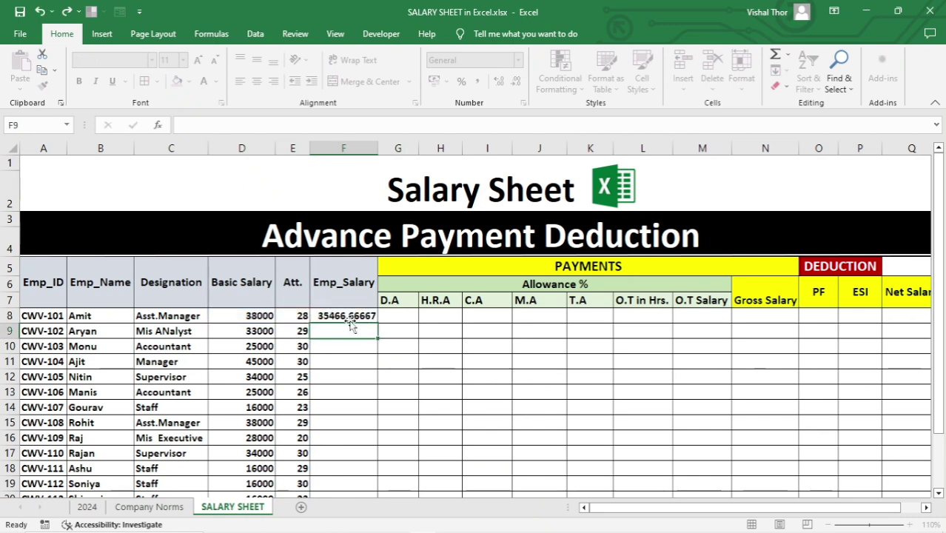
Fill the Emp_Salary formula from F8 down to the last employee row, F23
{"action": "left_click", "coordinate": [334, 314]}
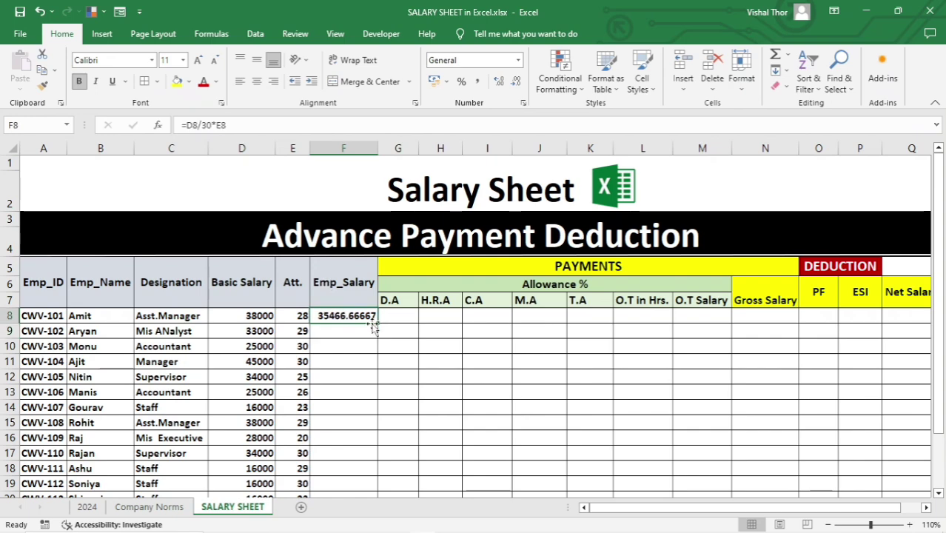
{"action": "double_click", "coordinate": [377, 321]}
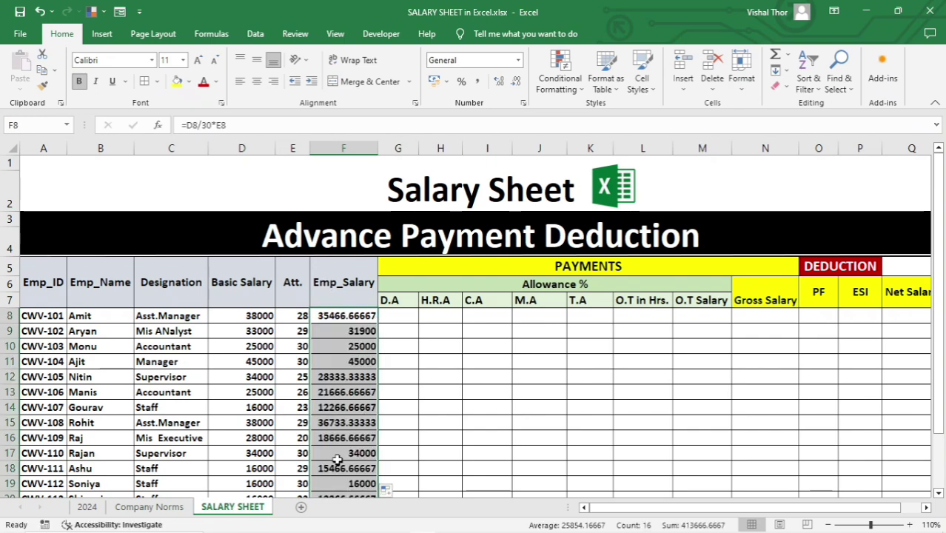
{"action": "scroll", "coordinate": [338, 474], "scroll_direction": "down", "scroll_amount": 1}
{"action": "scroll", "coordinate": [338, 459], "scroll_direction": "up", "scroll_amount": 1}
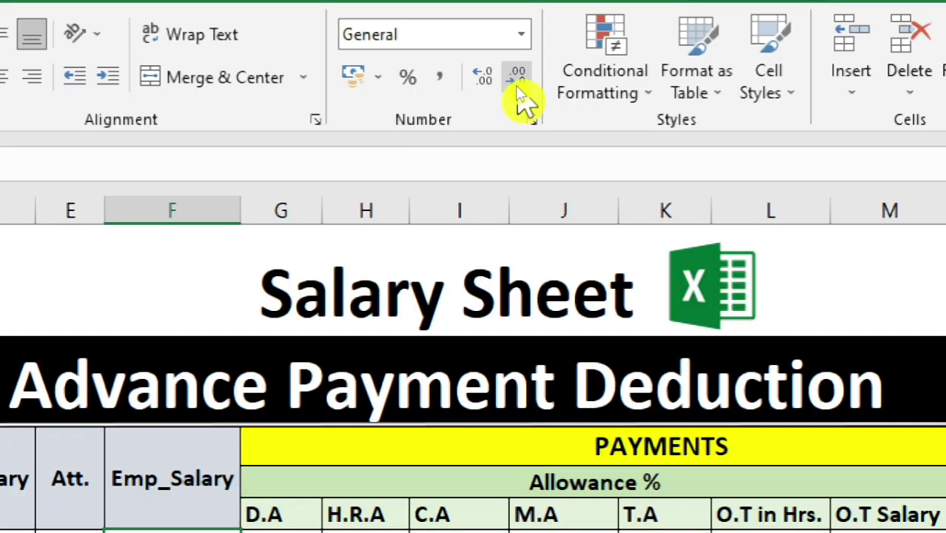
Reduce the Emp_Salary values in F8:F23 to zero decimal places
{"action": "left_click", "coordinate": [517, 83]}
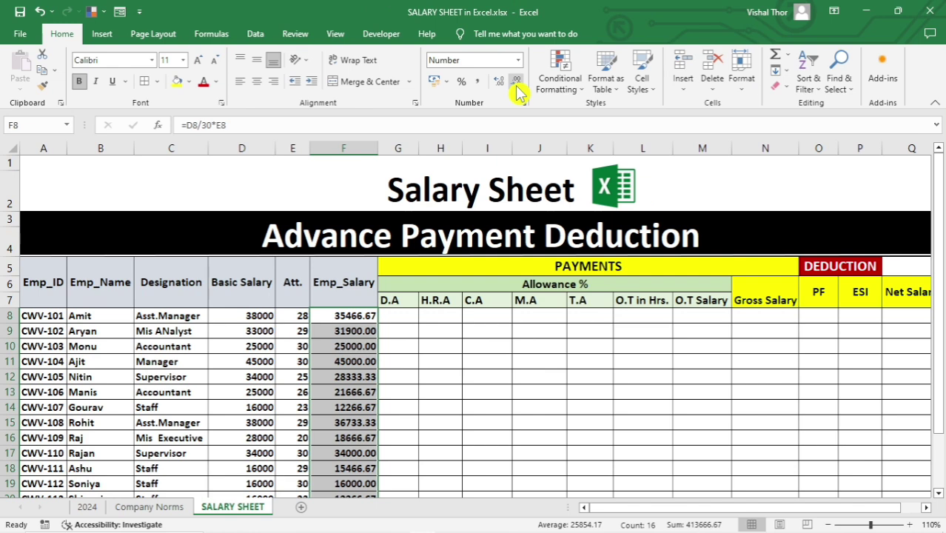
{"action": "left_click", "coordinate": [517, 83]}
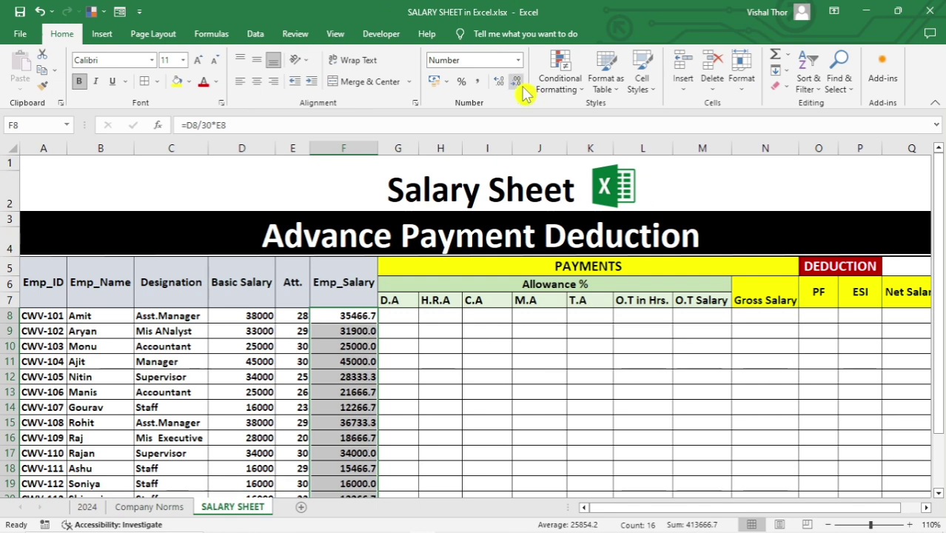
{"action": "left_click", "coordinate": [517, 83]}
{"action": "left_click", "coordinate": [444, 361]}
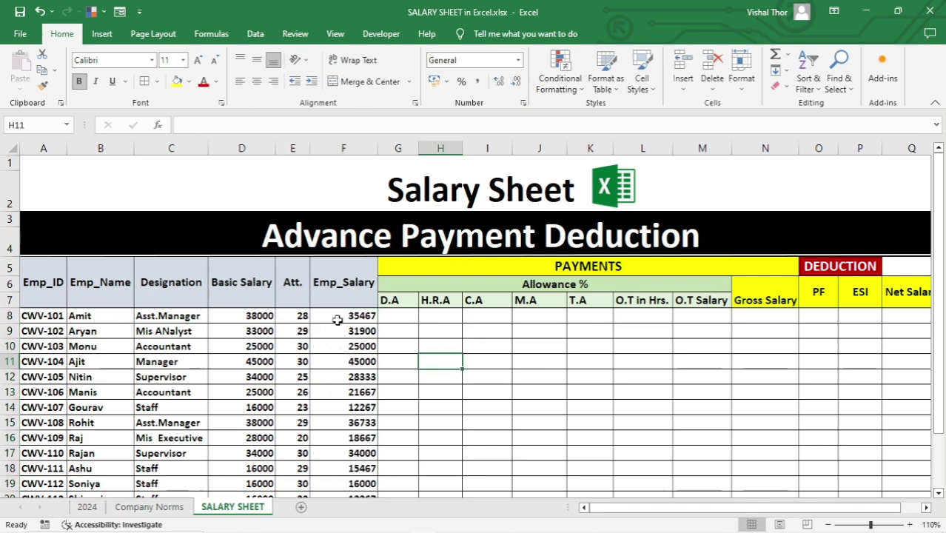
{"action": "left_click", "coordinate": [346, 316]}
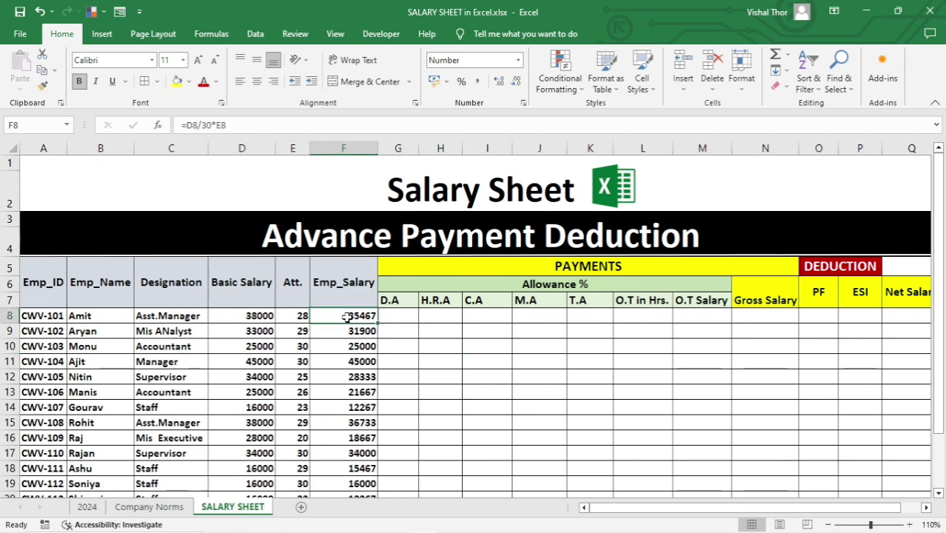
Review the allowance columns under the PAYMENTS heading, from D.A through O.T Salary
{"action": "left_click", "coordinate": [291, 317]}
{"action": "left_click", "coordinate": [554, 360]}
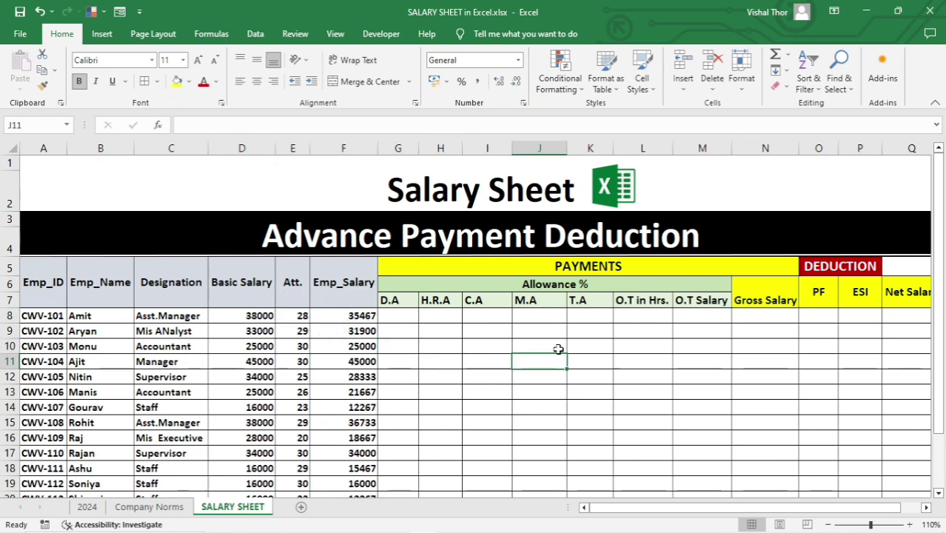
{"action": "left_click", "coordinate": [576, 265]}
{"action": "left_click", "coordinate": [400, 302]}
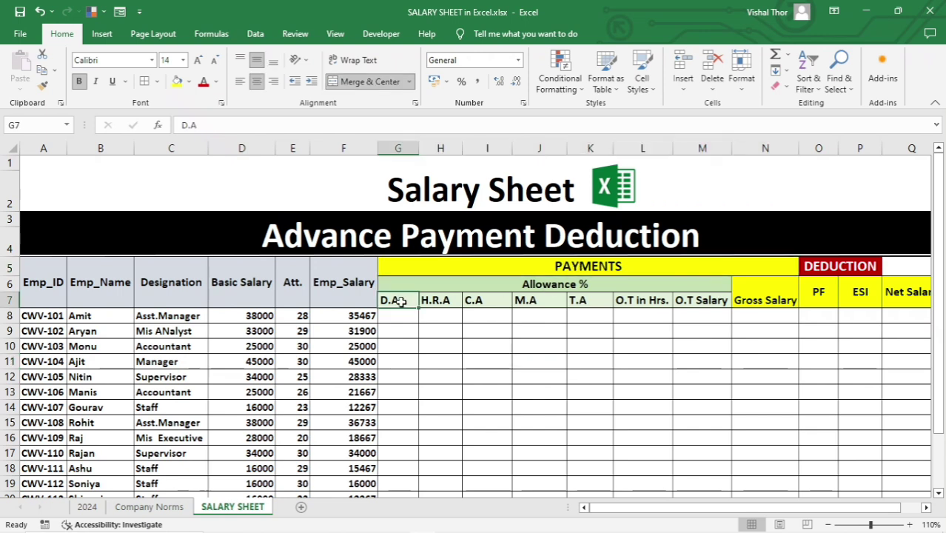
{"action": "left_click", "coordinate": [433, 301]}
{"action": "left_click", "coordinate": [496, 303]}
{"action": "left_click", "coordinate": [576, 302]}
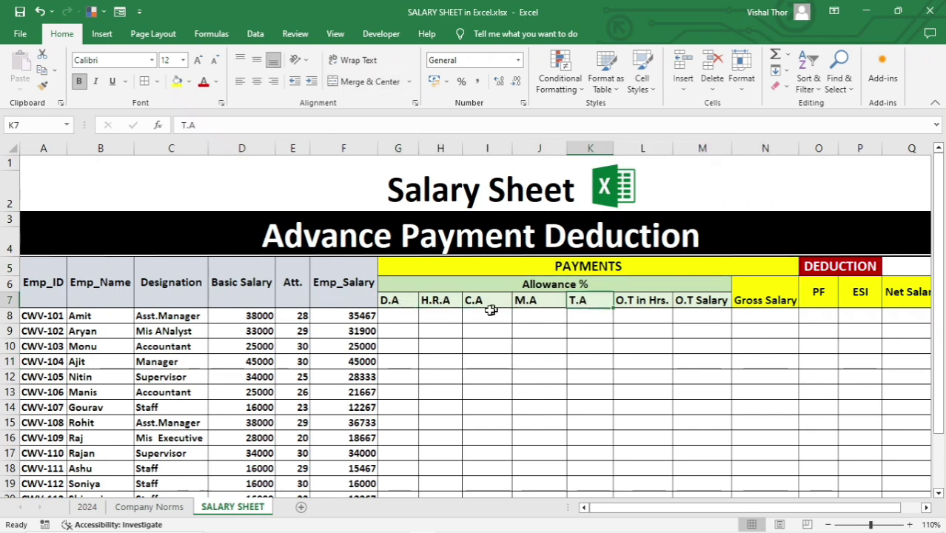
{"action": "key", "text": "Right"}
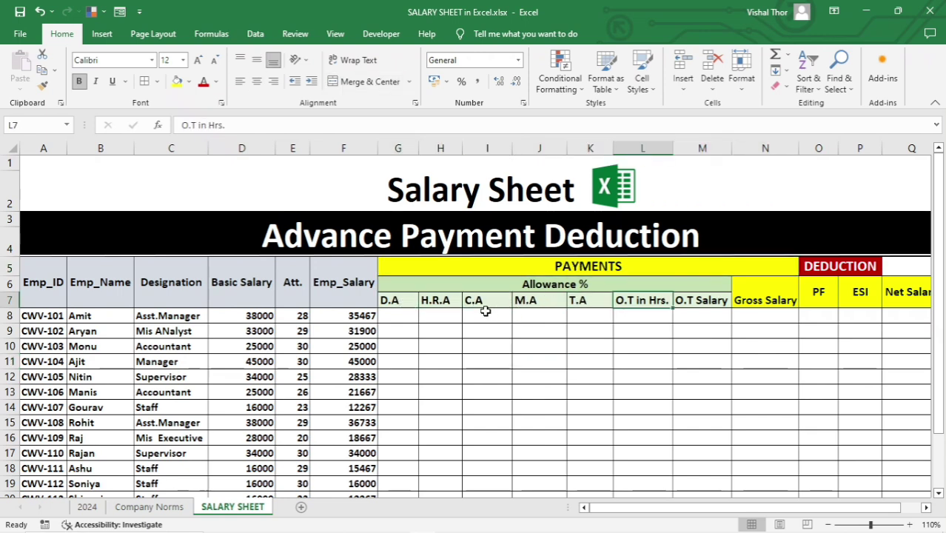
{"action": "left_click", "coordinate": [516, 287]}
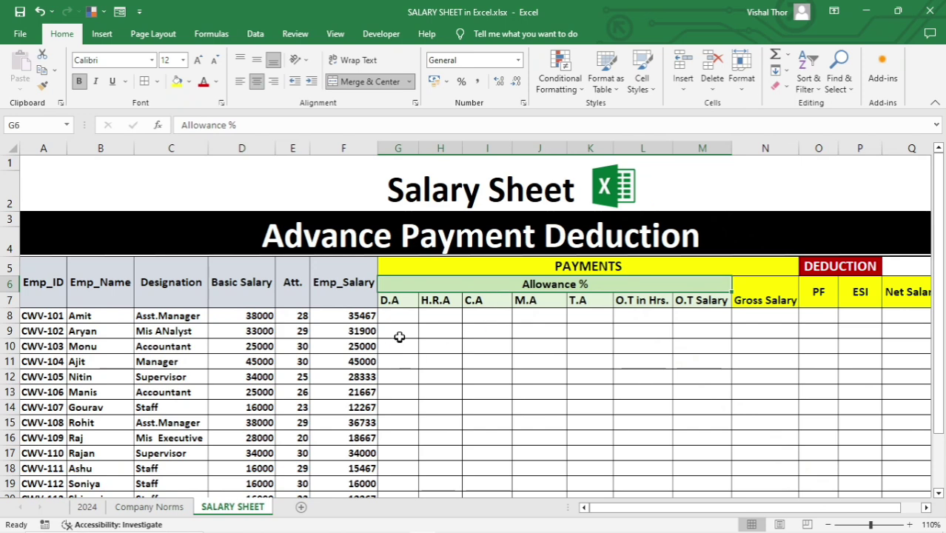
{"action": "left_click", "coordinate": [428, 322]}
{"action": "left_click", "coordinate": [434, 376]}
{"action": "left_click", "coordinate": [440, 317]}
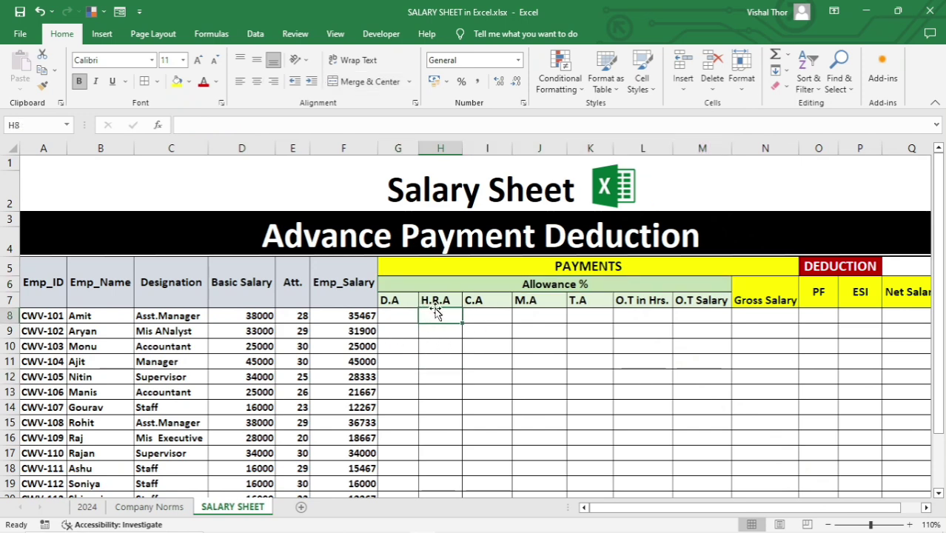
{"action": "left_click", "coordinate": [490, 319]}
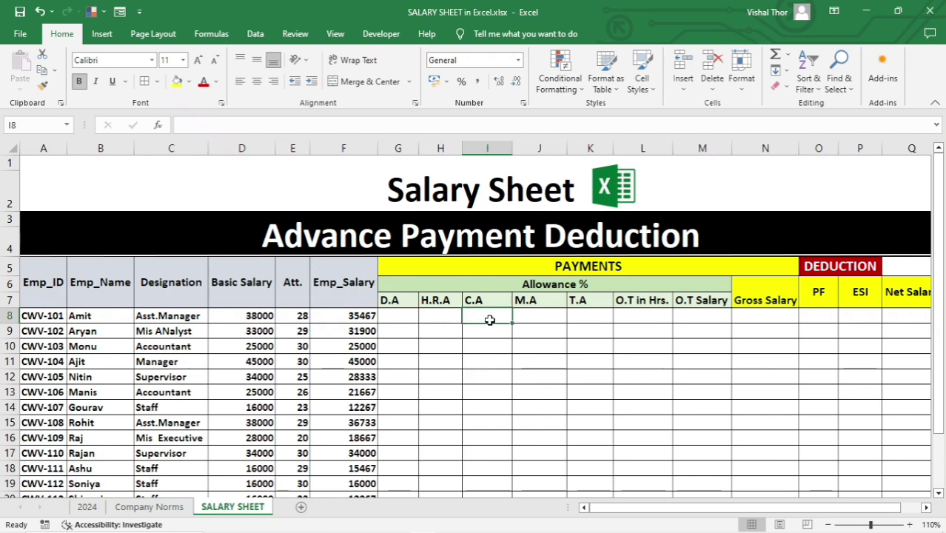
{"action": "left_click", "coordinate": [600, 316]}
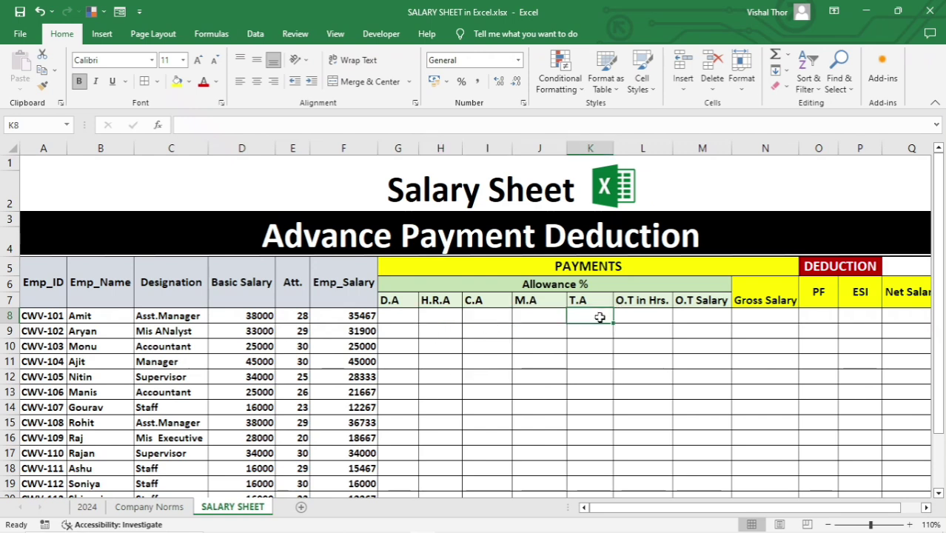
{"action": "left_click_drag", "start_coordinate": [390, 301], "coordinate": [702, 492]}
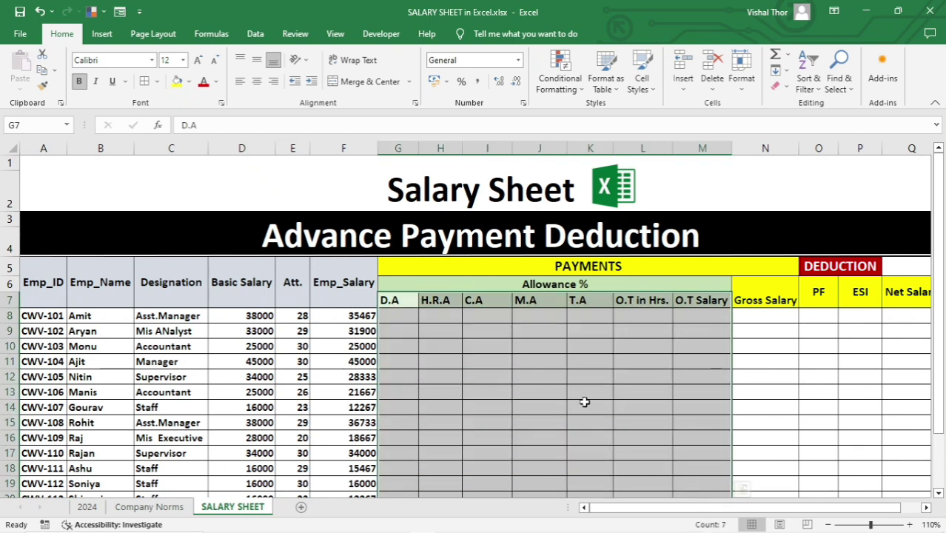
{"action": "left_click", "coordinate": [559, 391]}
Look up the Dearness Allowance (DA) rule on the Company Norms sheet for the D.A column
{"action": "left_click", "coordinate": [392, 300]}
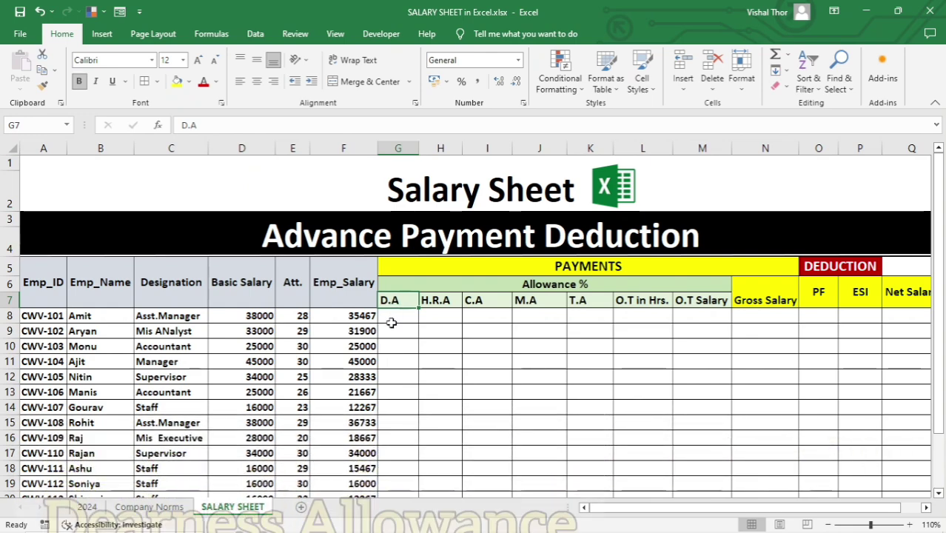
{"action": "left_click_drag", "start_coordinate": [399, 319], "coordinate": [393, 489]}
{"action": "left_click", "coordinate": [485, 393]}
{"action": "left_click", "coordinate": [398, 316]}
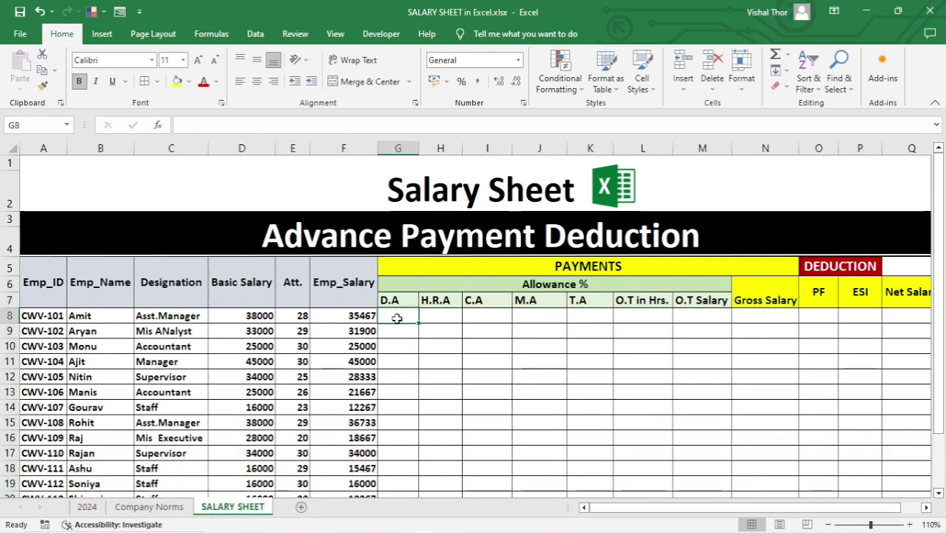
{"action": "left_click", "coordinate": [152, 507]}
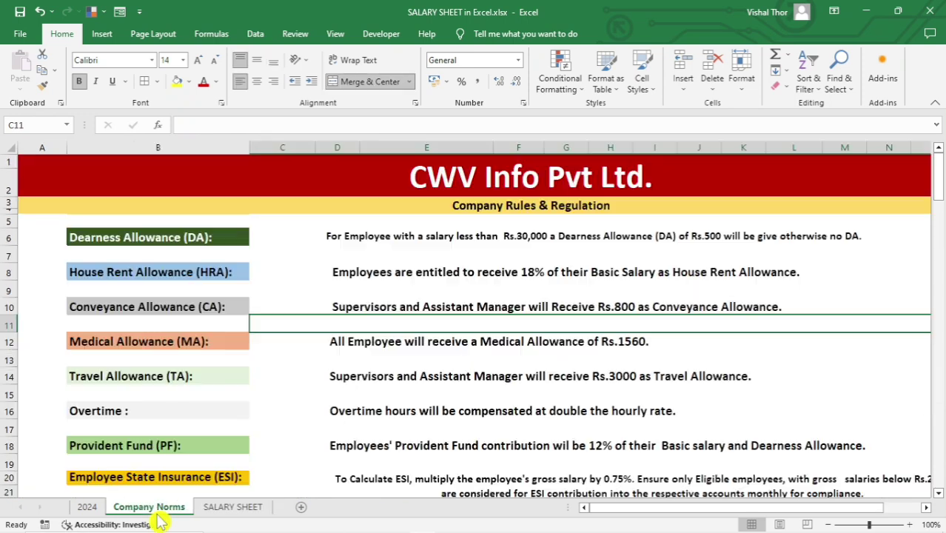
{"action": "left_click", "coordinate": [148, 238]}
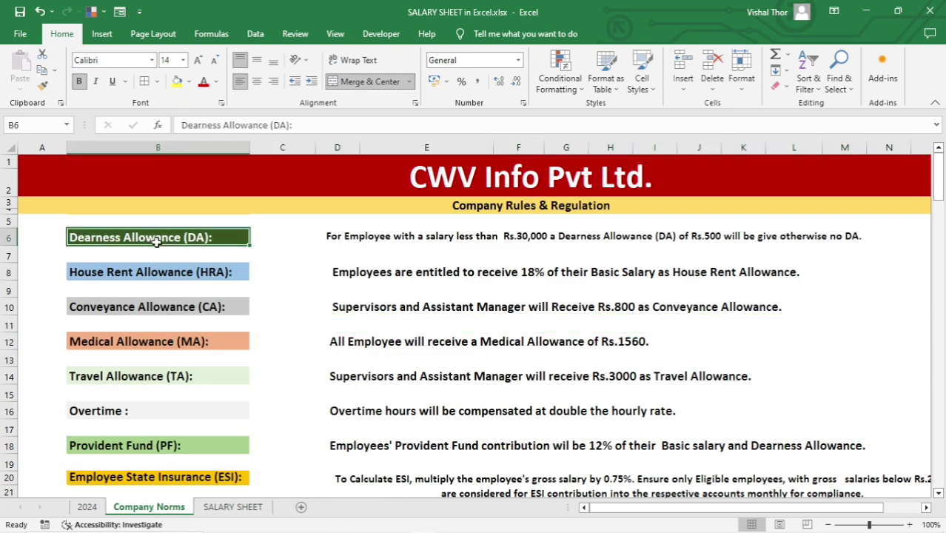
{"action": "left_click", "coordinate": [404, 228]}
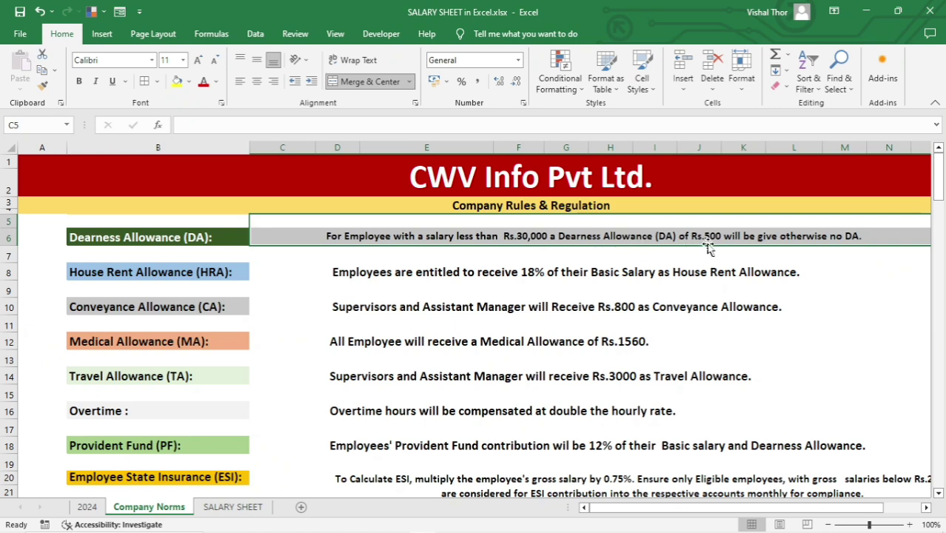
{"action": "left_click", "coordinate": [853, 273]}
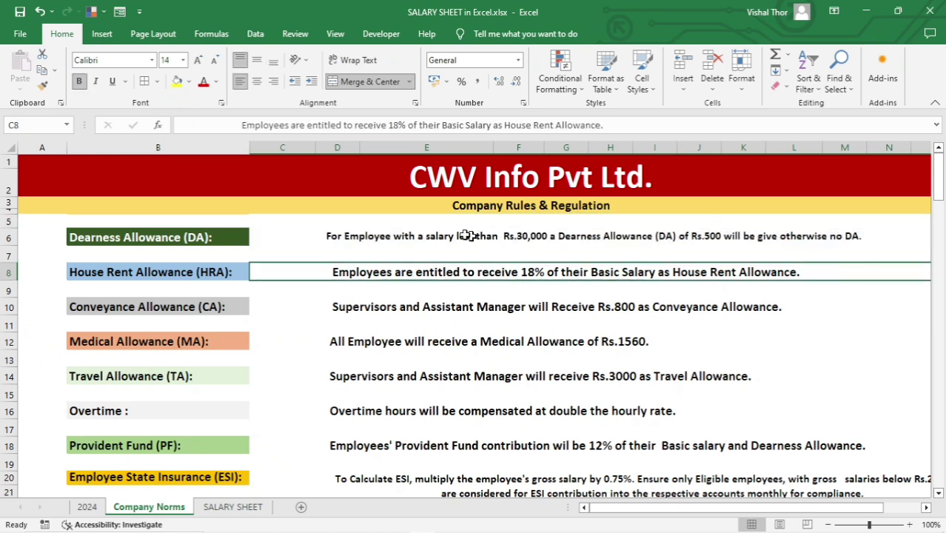
{"action": "left_click", "coordinate": [479, 246]}
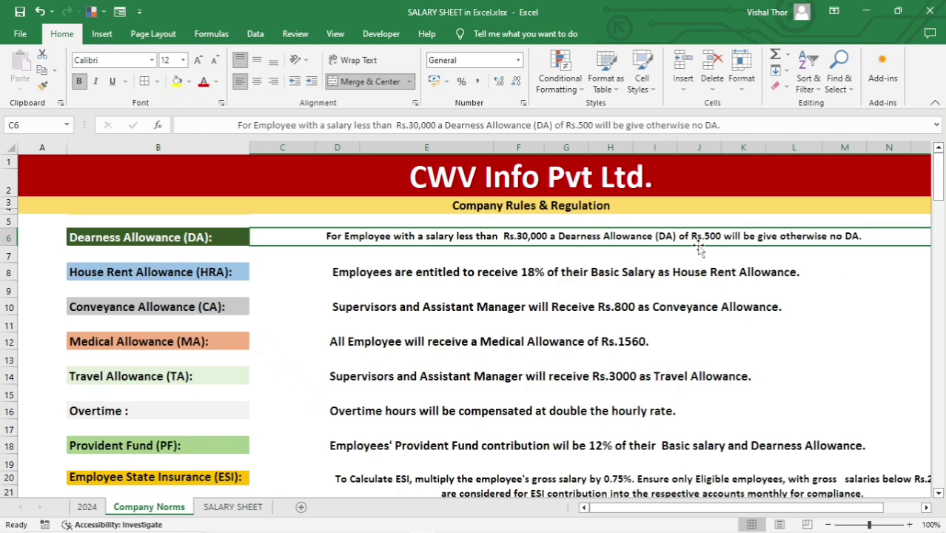
Enter the formula =IF(D8<=30000,500,0) in the first D.A cell, G8, of the SALARY SHEET to calculate dearness allowance
{"action": "left_click", "coordinate": [214, 512]}
{"action": "left_click", "coordinate": [397, 317]}
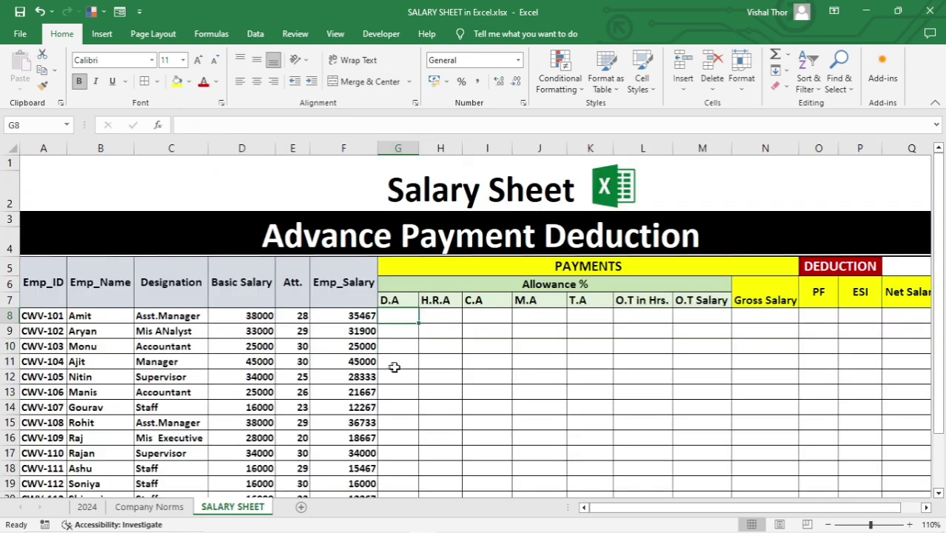
{"action": "type", "text": "=IF("}
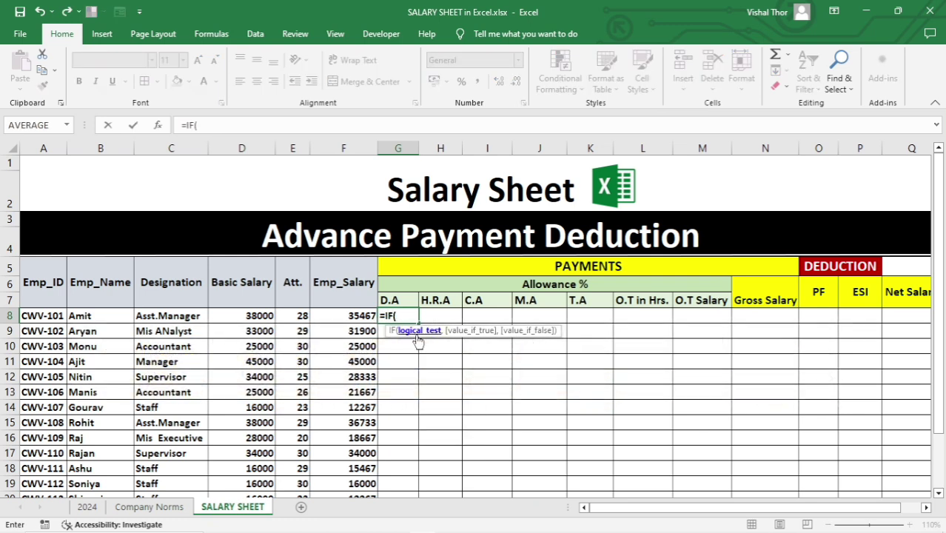
{"action": "left_click", "coordinate": [235, 315]}
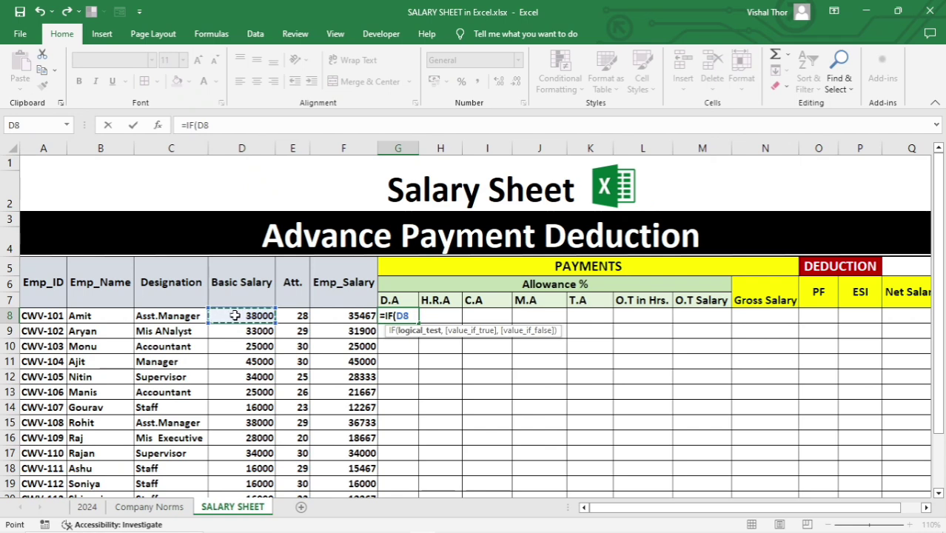
{"action": "type", "text": "<=30000"}
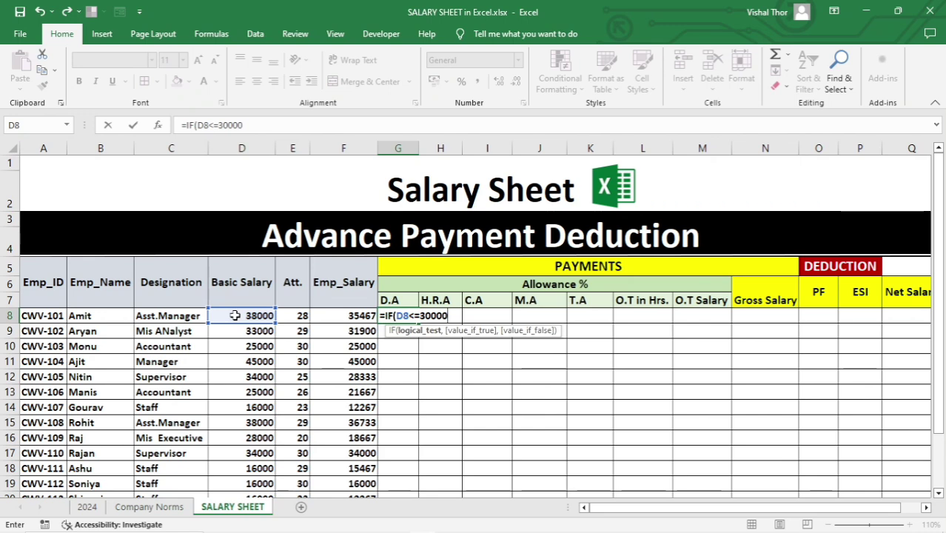
{"action": "type", "text": ",2"}
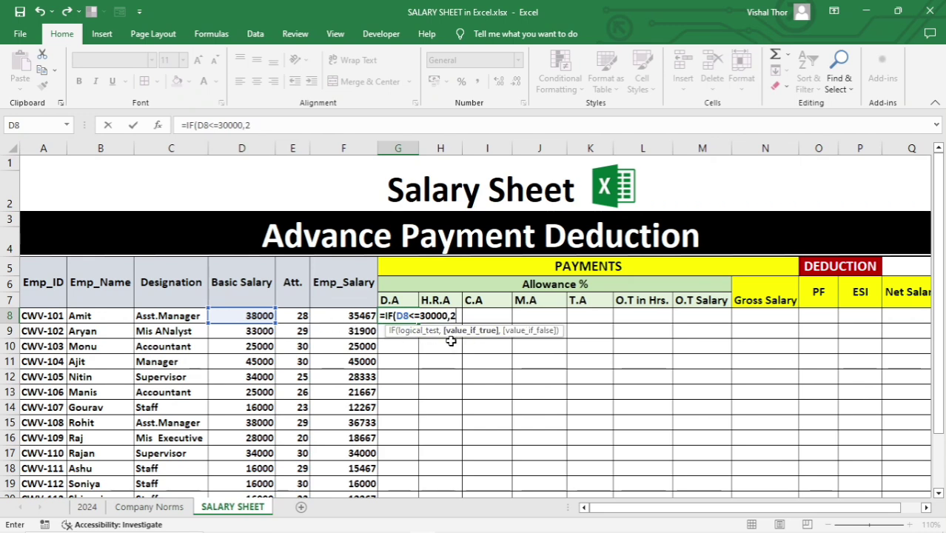
{"action": "key", "text": "BackSpace"}
{"action": "type", "text": "500"}
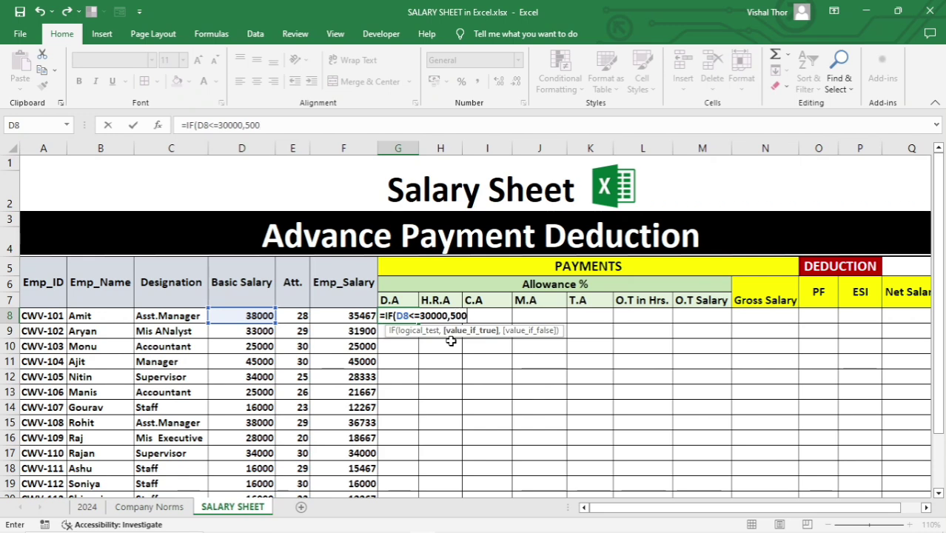
{"action": "type", "text": ",0"}
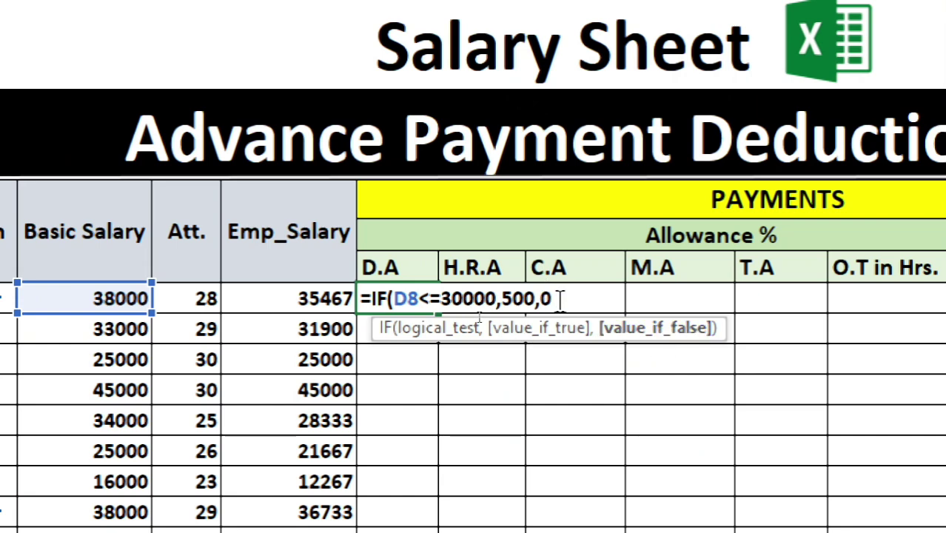
{"action": "type", "text": ")"}
{"action": "key", "text": "Return"}
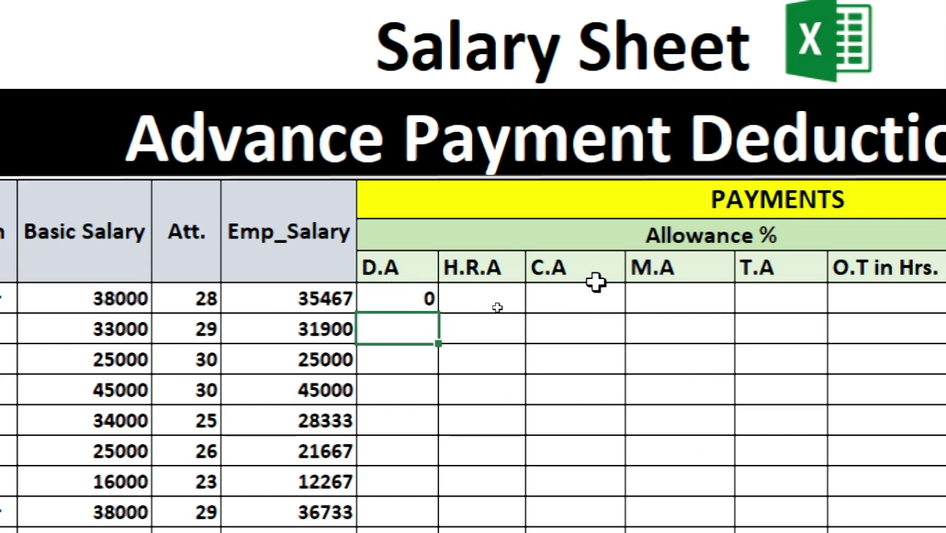
Fill the D.A formula from G8 down to the last employee row, G23, and check it against the basic salaries
{"action": "left_click", "coordinate": [380, 299]}
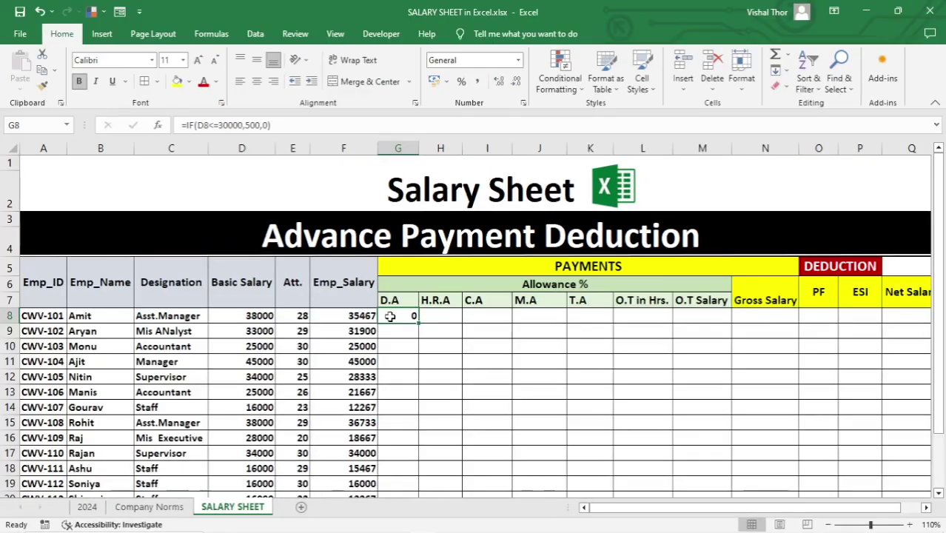
{"action": "left_click", "coordinate": [250, 316]}
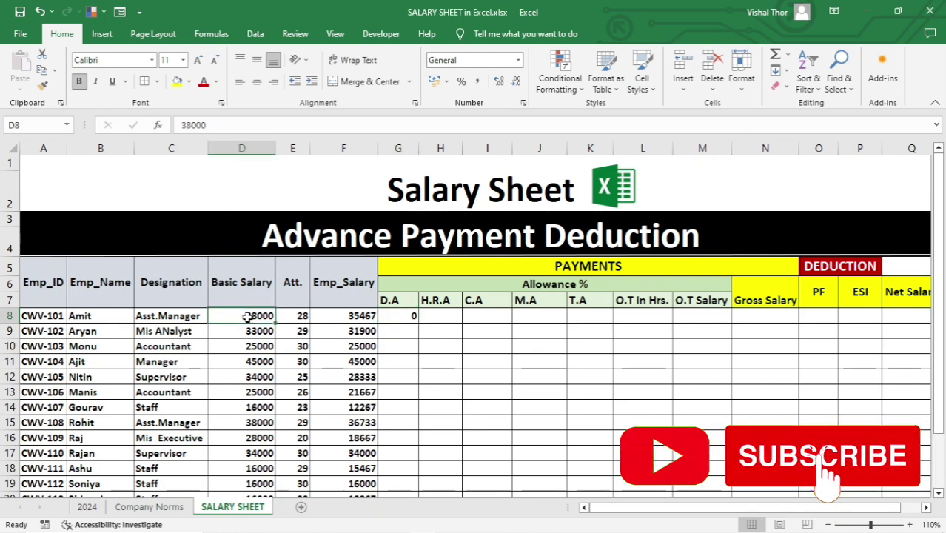
{"action": "left_click", "coordinate": [388, 315]}
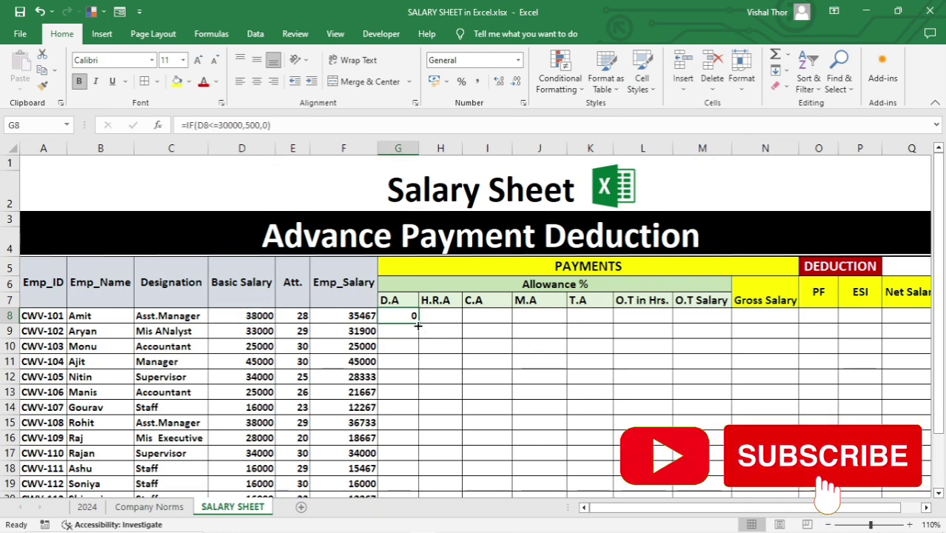
{"action": "double_click", "coordinate": [419, 326]}
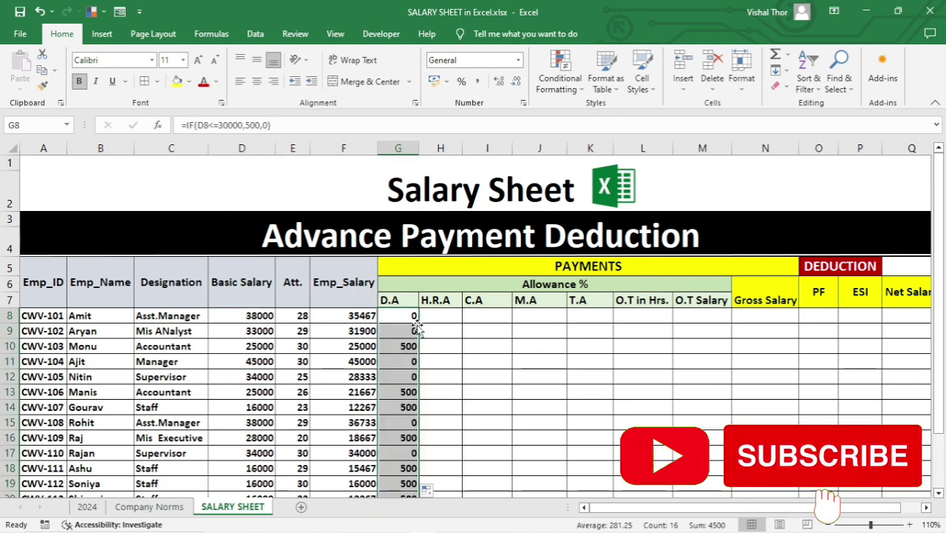
{"action": "left_click", "coordinate": [181, 348]}
{"action": "left_click", "coordinate": [241, 347]}
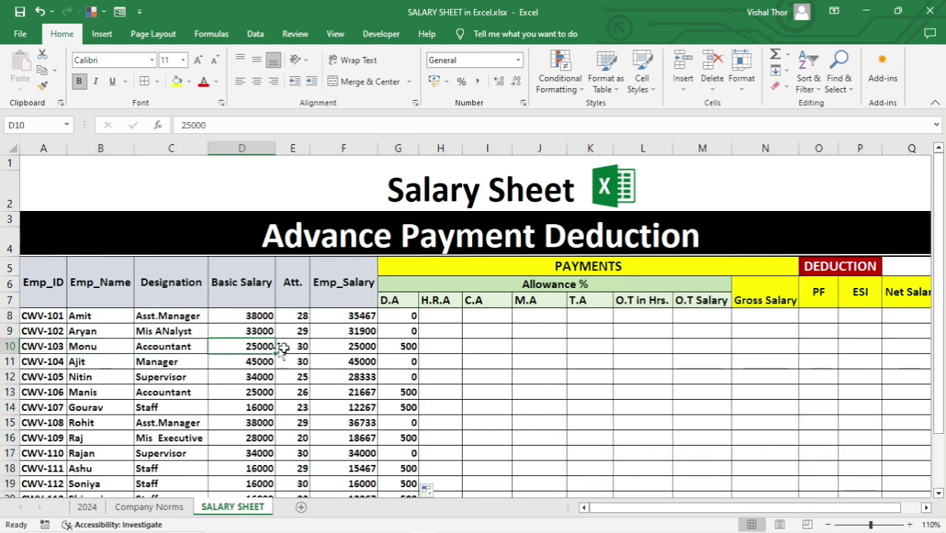
{"action": "left_click", "coordinate": [408, 346]}
{"action": "left_click_drag", "start_coordinate": [404, 316], "coordinate": [405, 495]}
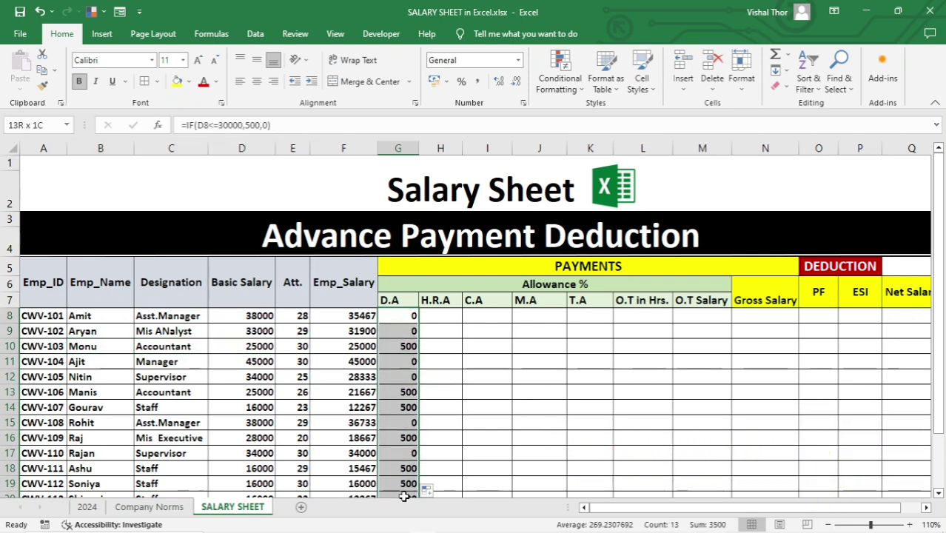
Look up the House Rent Allowance (HRA) rule on the Company Norms sheet, then return to the SALARY SHEET
{"action": "left_click", "coordinate": [432, 319]}
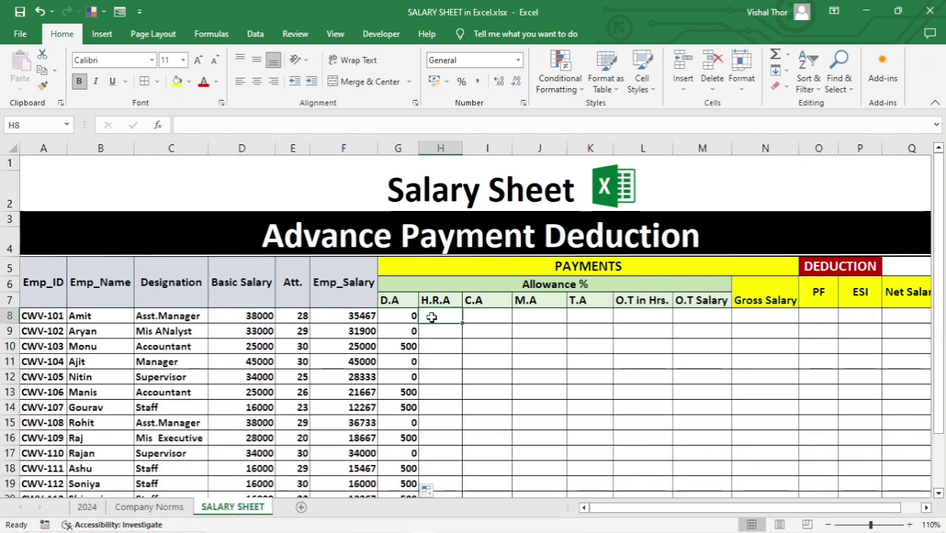
{"action": "left_click", "coordinate": [148, 508]}
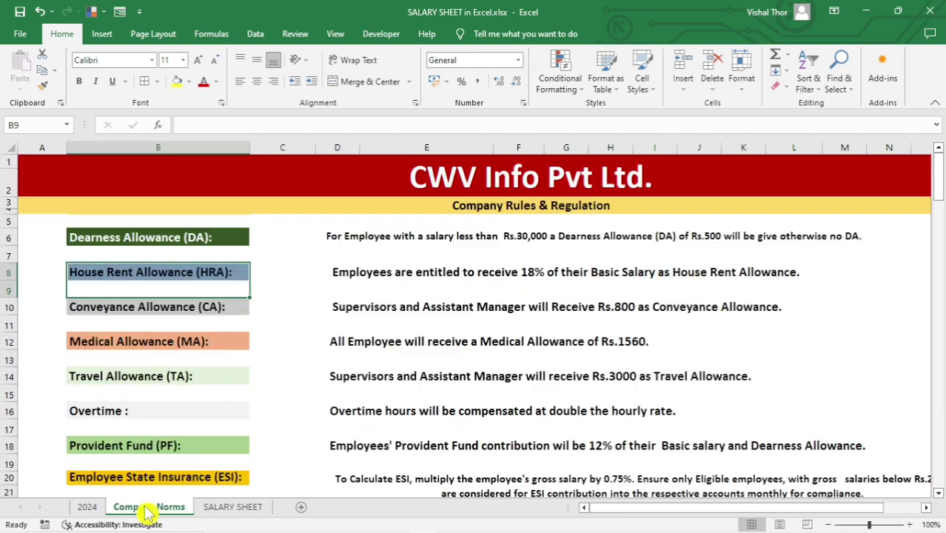
{"action": "left_click", "coordinate": [193, 271]}
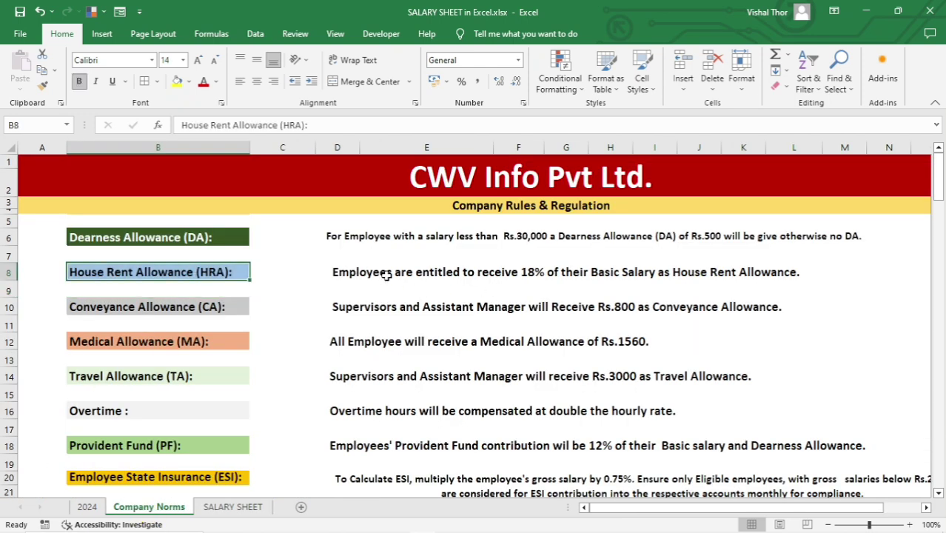
{"action": "left_click", "coordinate": [385, 275]}
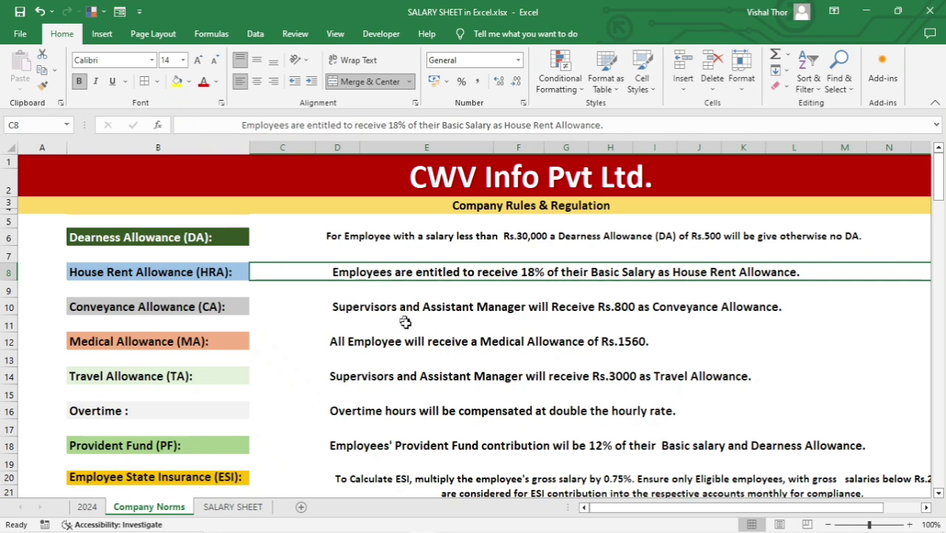
{"action": "left_click", "coordinate": [230, 507]}
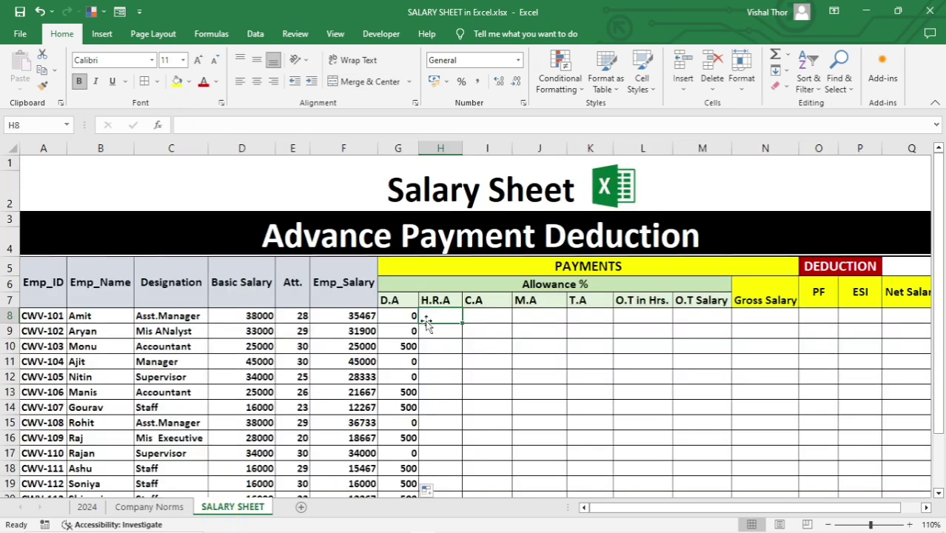
Enter the formula =D8*18% in the first H.R.A cell, H8, and fill it down to the last employee row, H23
{"action": "type", "text": "="}
{"action": "left_click", "coordinate": [233, 316]}
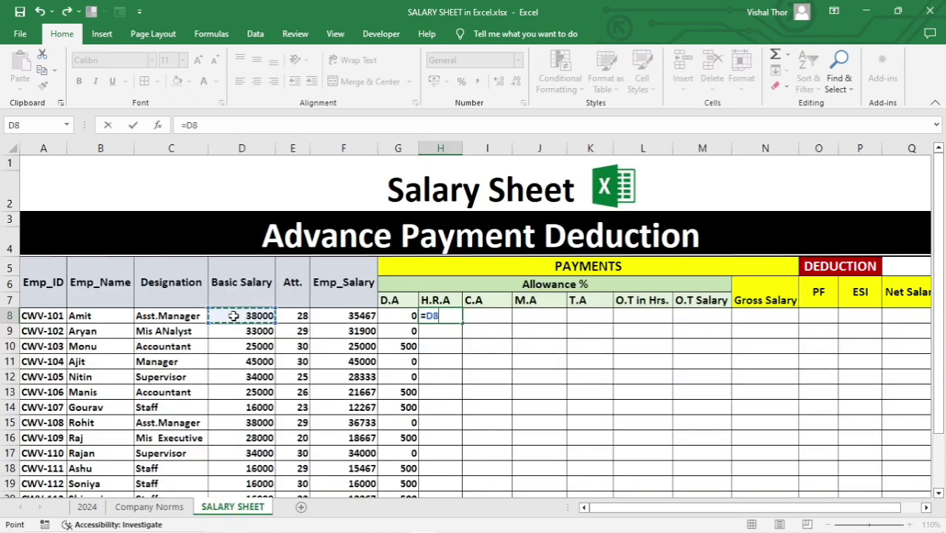
{"action": "type", "text": "*"}
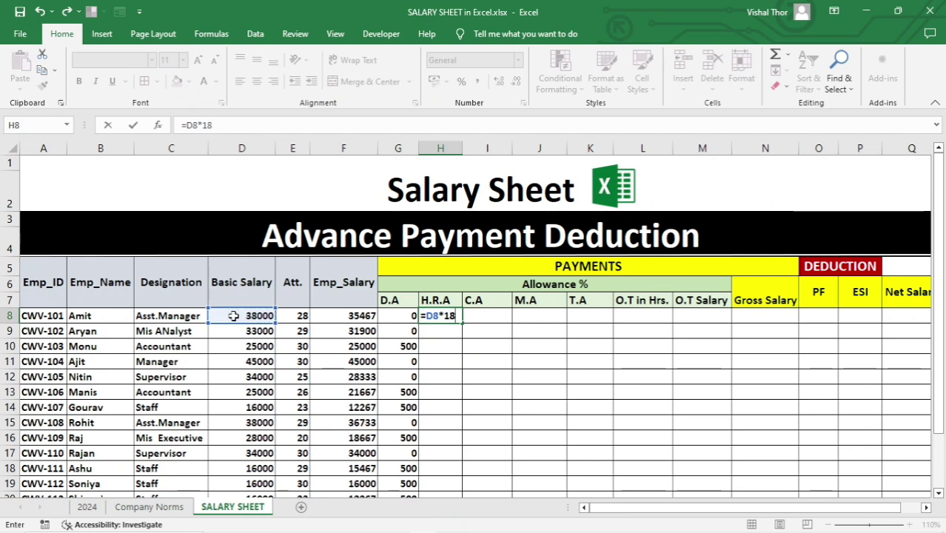
{"action": "type", "text": "18%"}
{"action": "key", "text": "Return"}
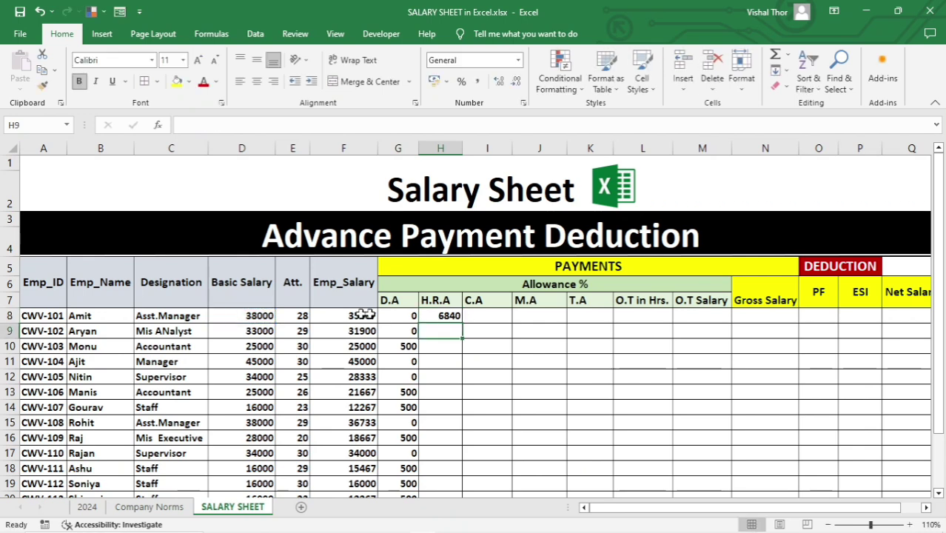
{"action": "left_click", "coordinate": [457, 318]}
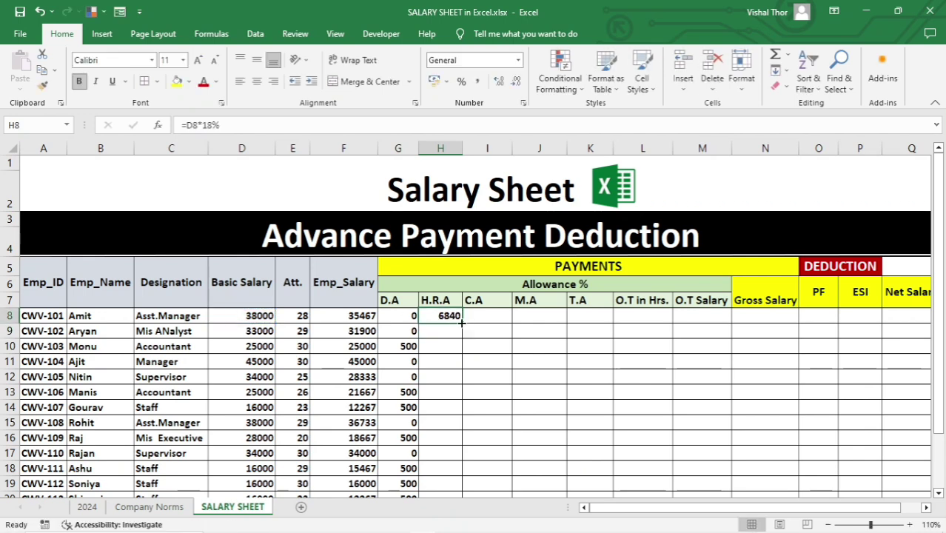
{"action": "double_click", "coordinate": [461, 323]}
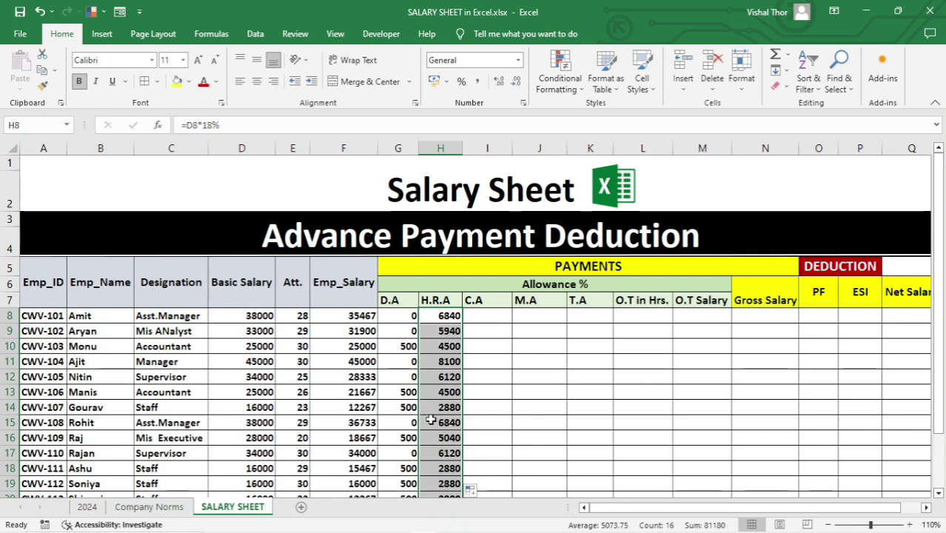
Look up the Conveyance Allowance (CA) rule on the Company Norms sheet for the C.A column and return to the SALARY SHEET
{"action": "left_click", "coordinate": [491, 318]}
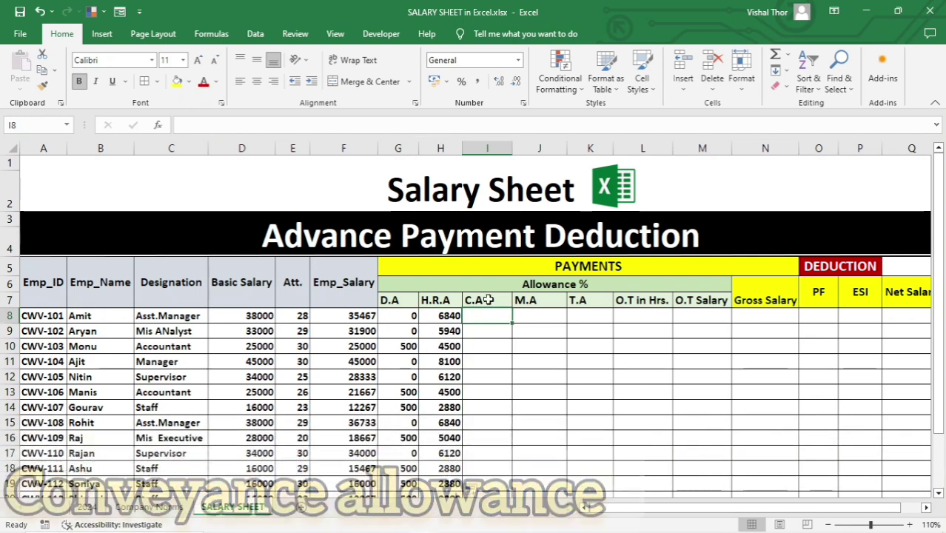
{"action": "left_click", "coordinate": [151, 507]}
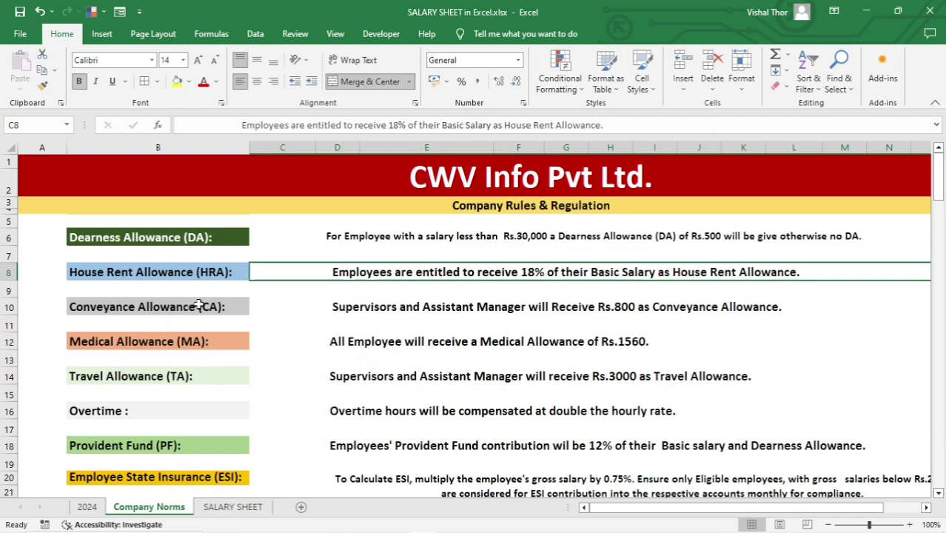
{"action": "left_click", "coordinate": [367, 311]}
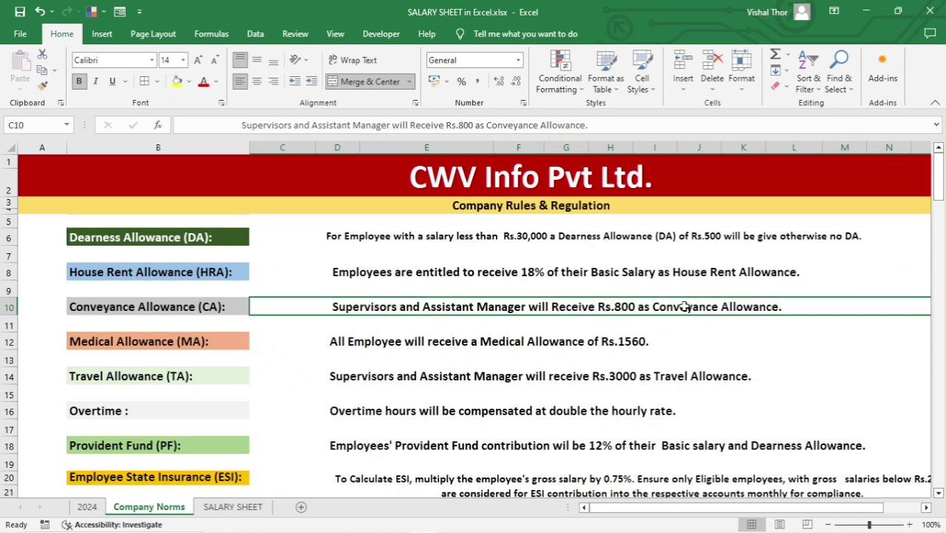
{"action": "left_click", "coordinate": [214, 507]}
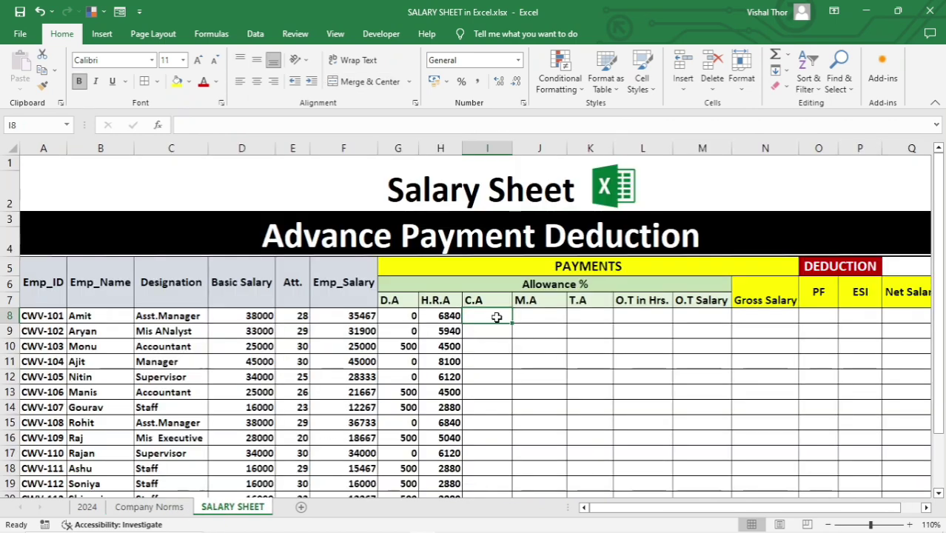
Enter the formula =IF(OR(C8="supervisor",C8="asst.manager"),800,0) in the first C.A cell, I8, to calculate conveyance allowance by designation
{"action": "type", "text": "=if"}
{"action": "key", "text": "Tab"}
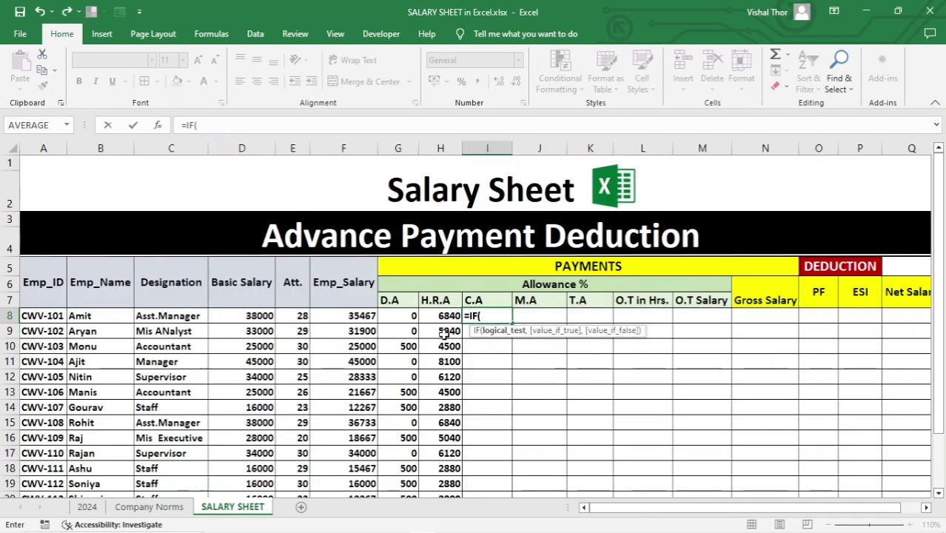
{"action": "type", "text": "or"}
{"action": "key", "text": "Tab"}
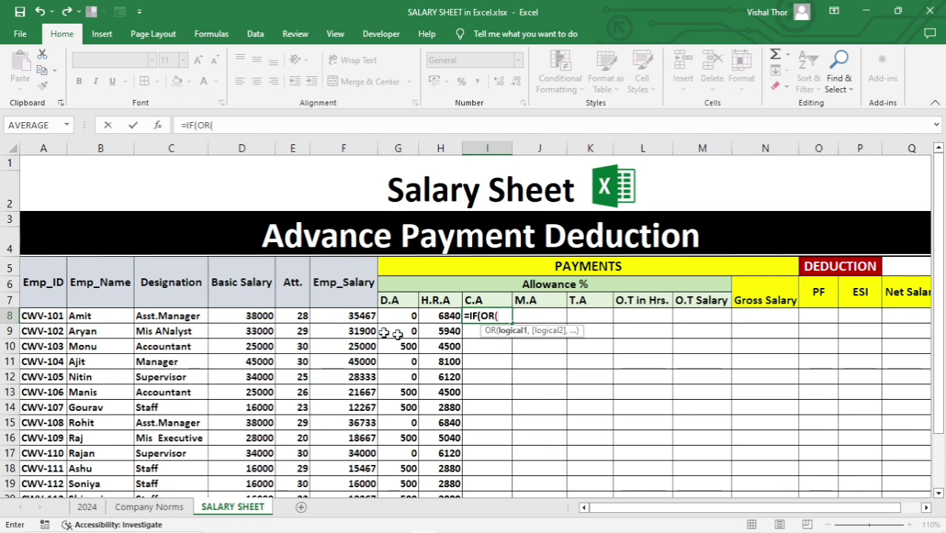
{"action": "left_click", "coordinate": [168, 316]}
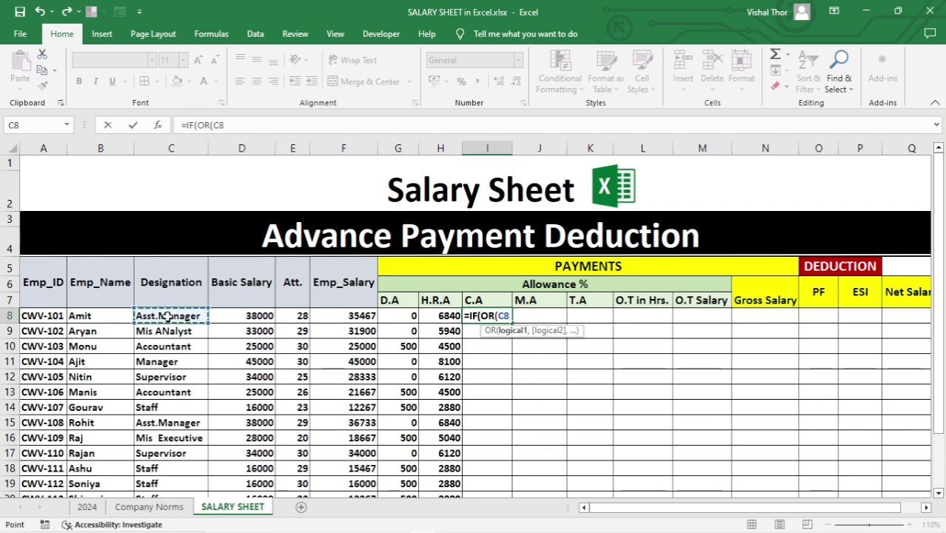
{"action": "type", "text": "=\""}
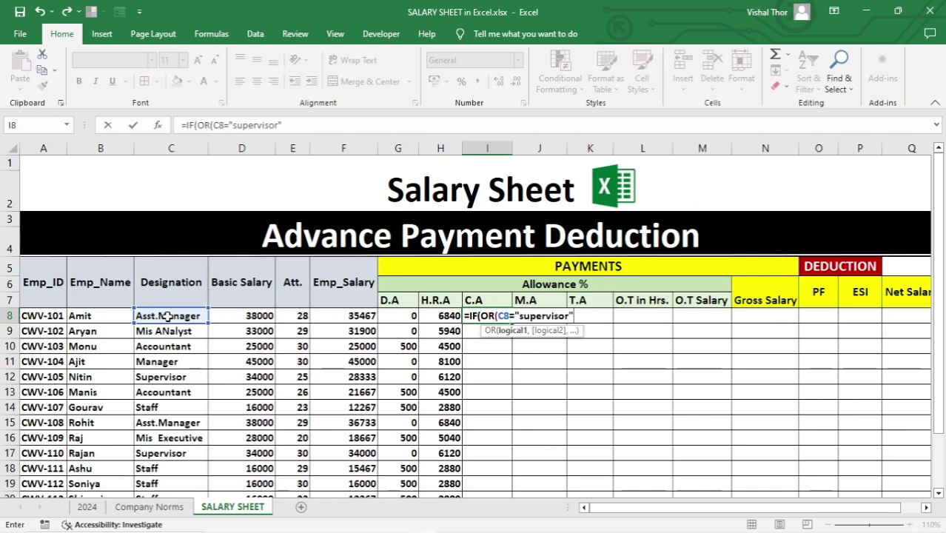
{"action": "type", "text": "supervisor\","}
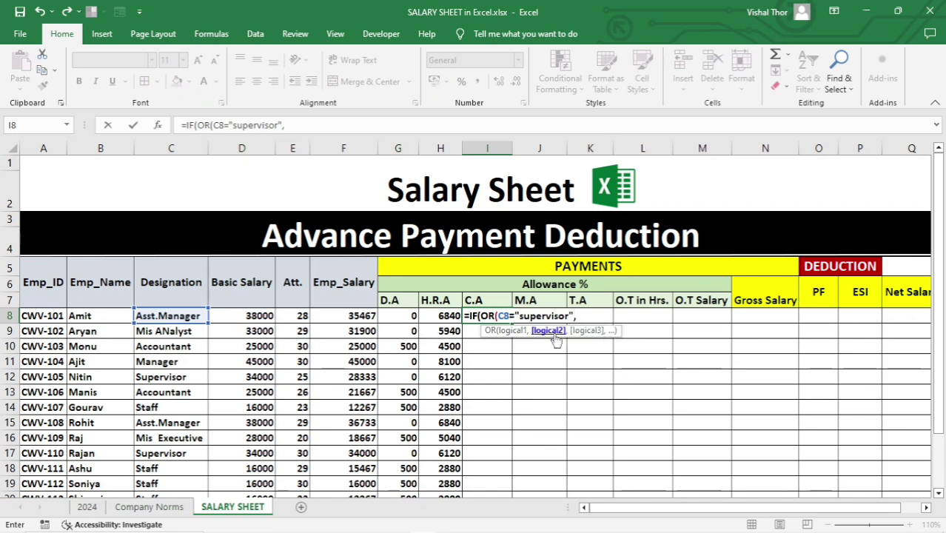
{"action": "left_click", "coordinate": [168, 315]}
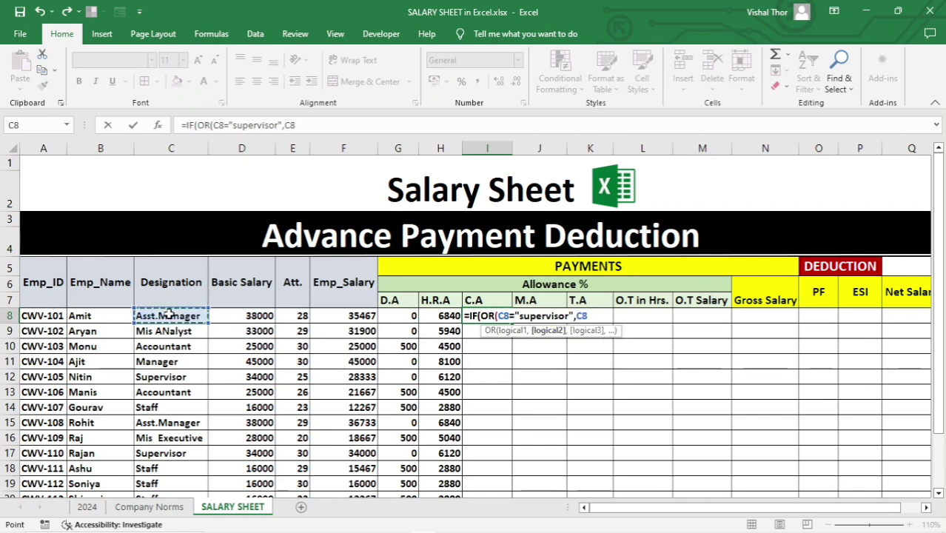
{"action": "type", "text": "=\"ass"}
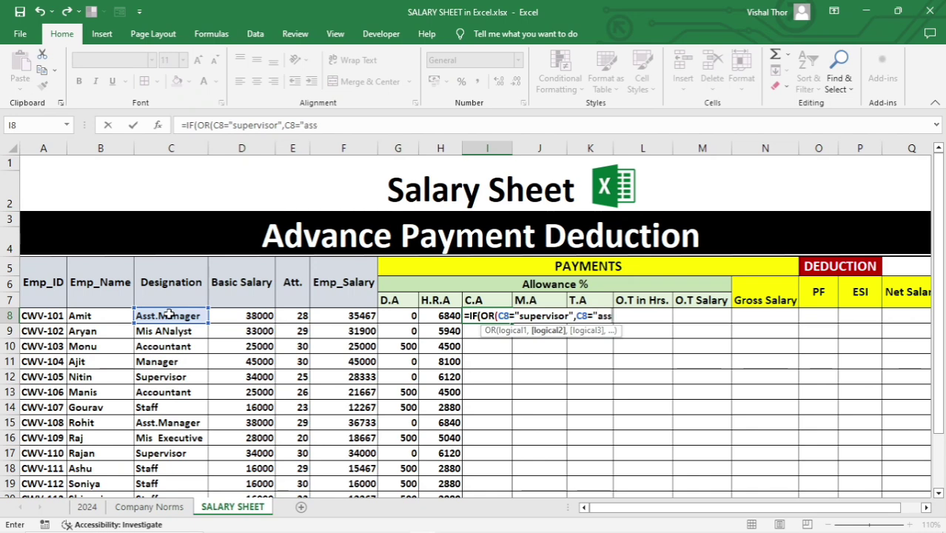
{"action": "type", "text": "t.manager\""}
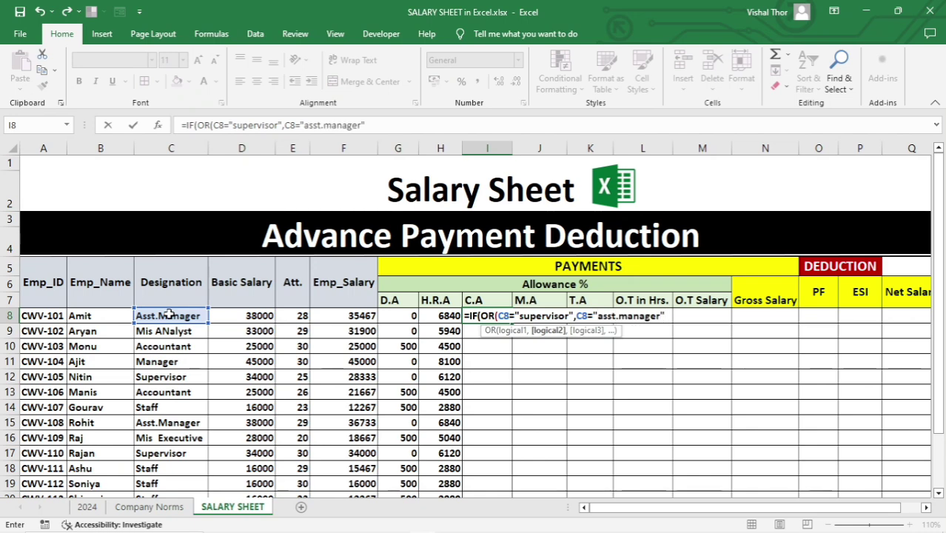
{"action": "type", "text": ")"}
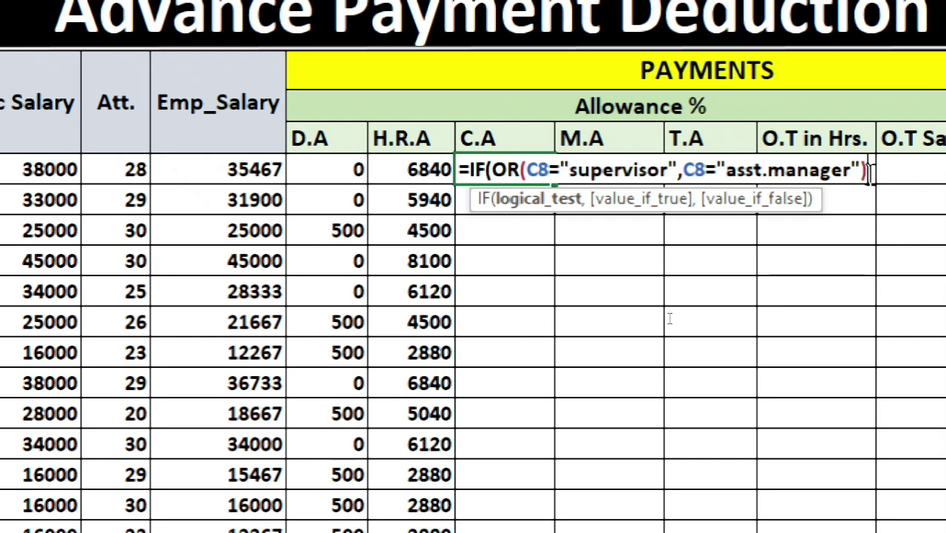
{"action": "type", "text": ","}
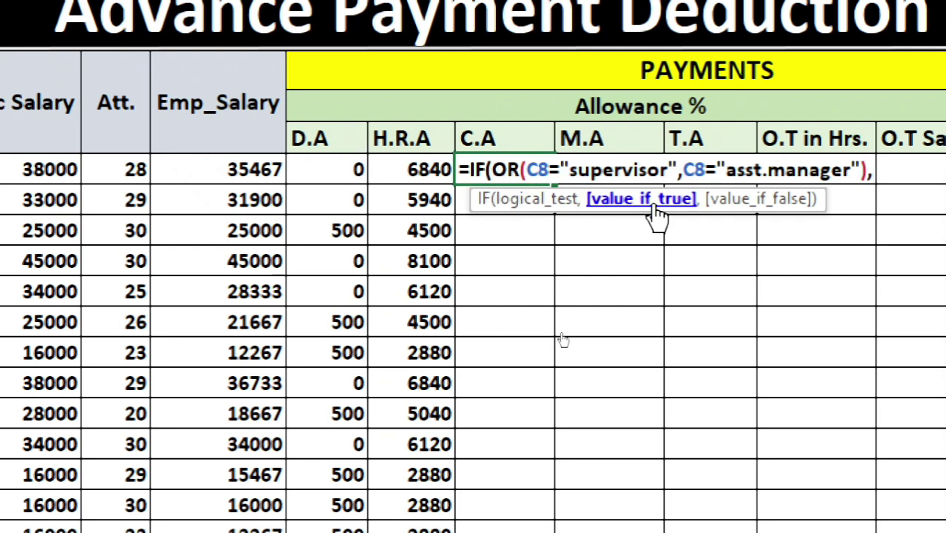
{"action": "type", "text": "800"}
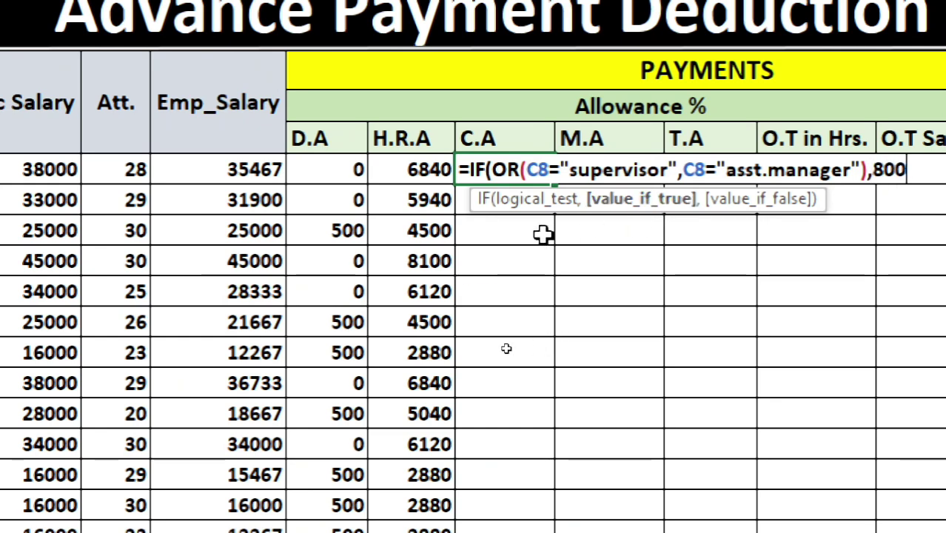
{"action": "type", "text": ",0"}
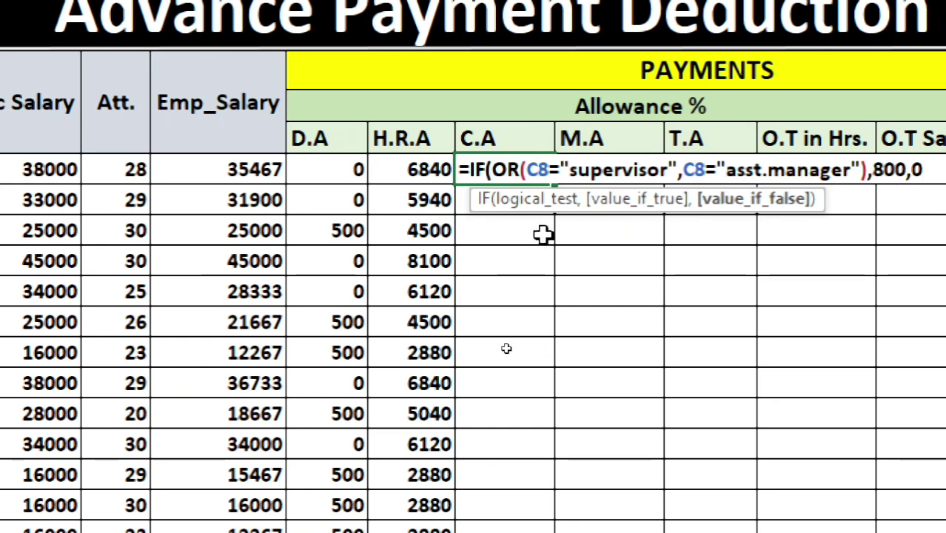
{"action": "key", "text": "Return"}
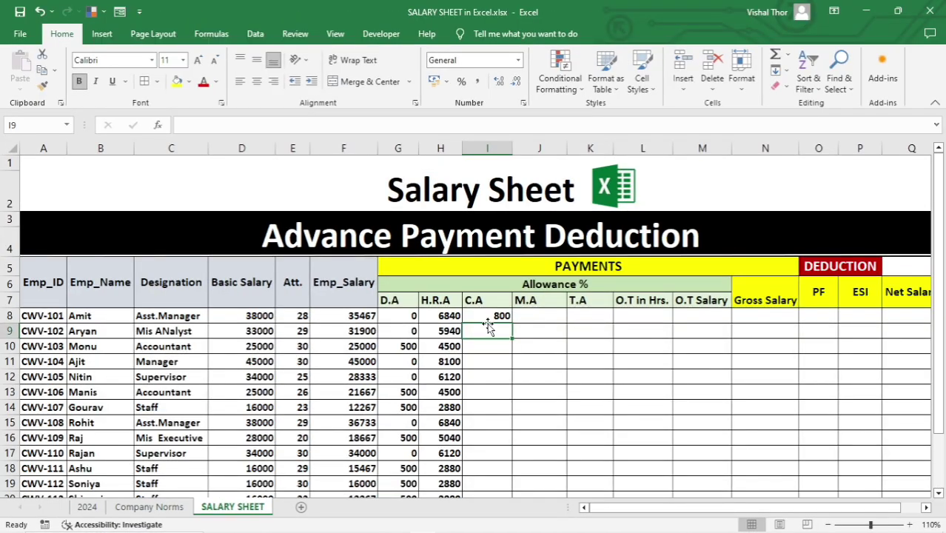
Fill the C.A formula from I8 down to the last employee row, I23, and check it against the designations
{"action": "left_click", "coordinate": [487, 316]}
{"action": "double_click", "coordinate": [512, 323]}
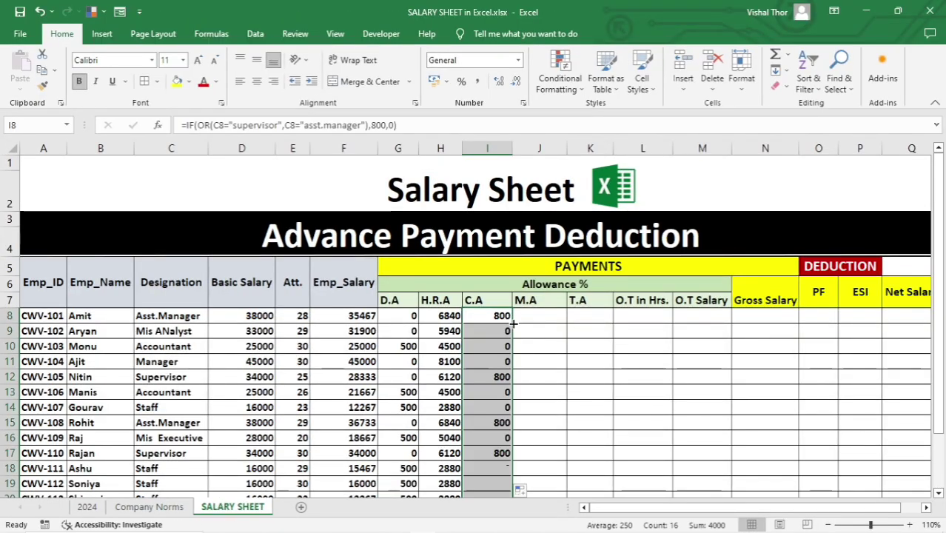
{"action": "left_click", "coordinate": [158, 379]}
{"action": "left_click", "coordinate": [487, 379]}
{"action": "left_click", "coordinate": [198, 316]}
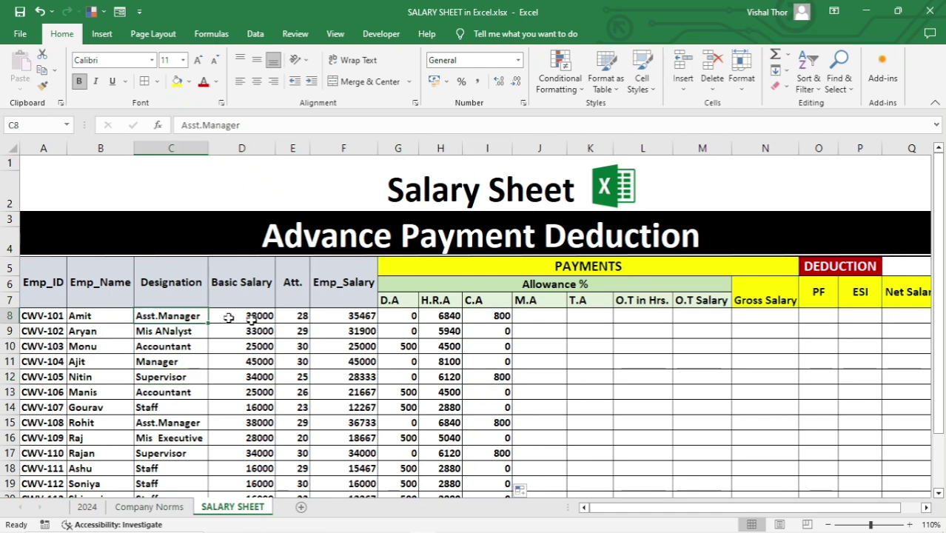
{"action": "left_click", "coordinate": [478, 320]}
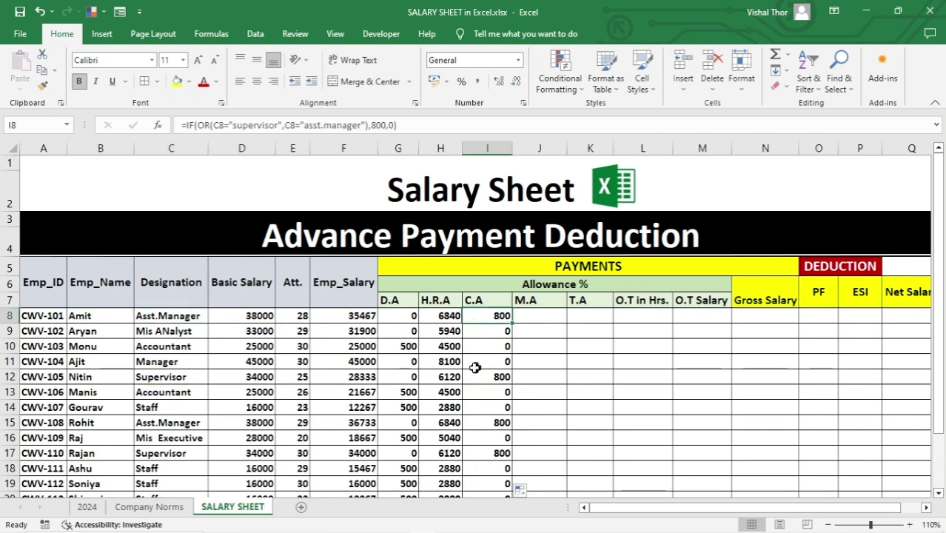
Look up the Medical Allowance (MA) rule on the Company Norms sheet for the M.A column and return to the SALARY SHEET
{"action": "left_click", "coordinate": [538, 319]}
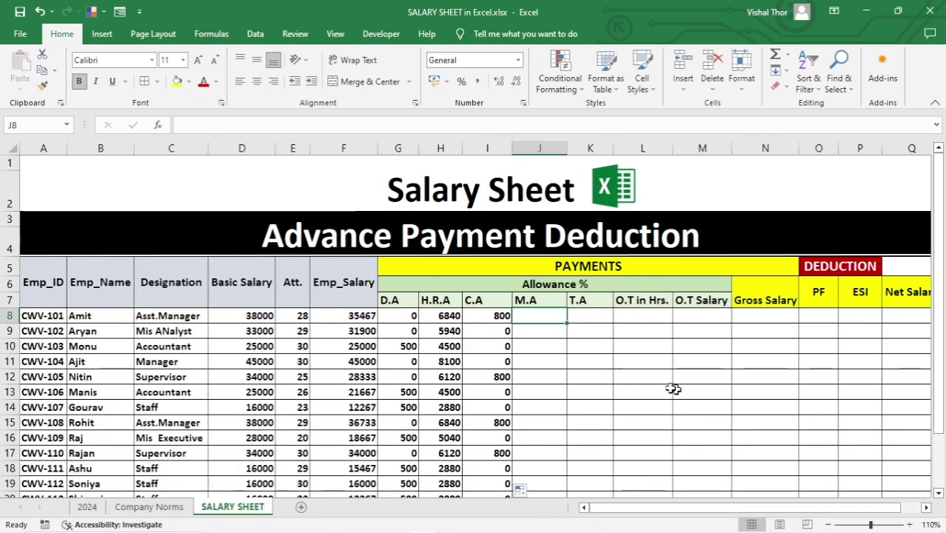
{"action": "left_click", "coordinate": [148, 507]}
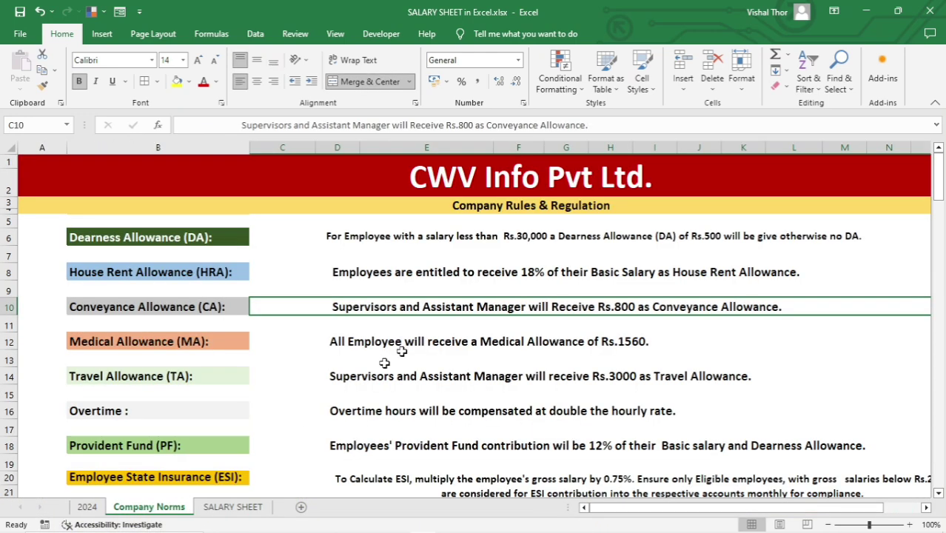
{"action": "left_click", "coordinate": [166, 347]}
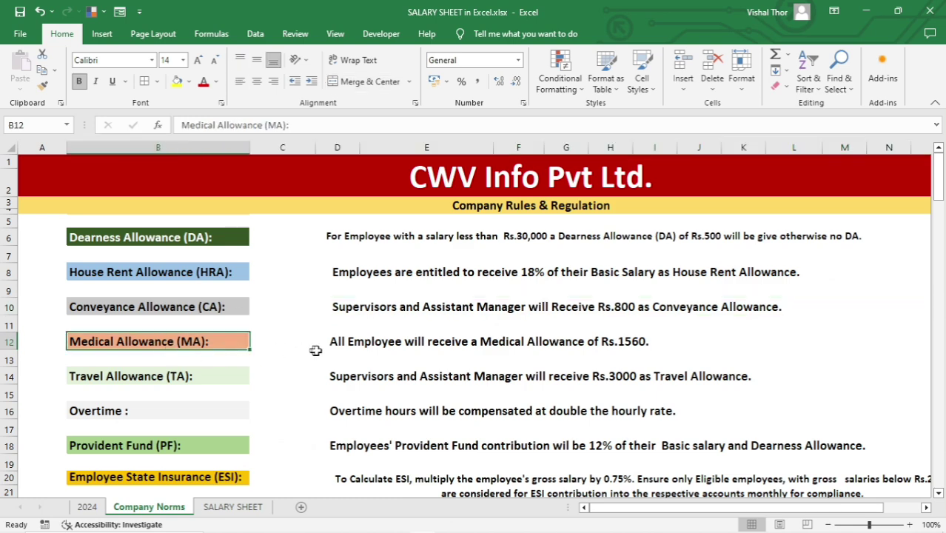
{"action": "left_click", "coordinate": [354, 343]}
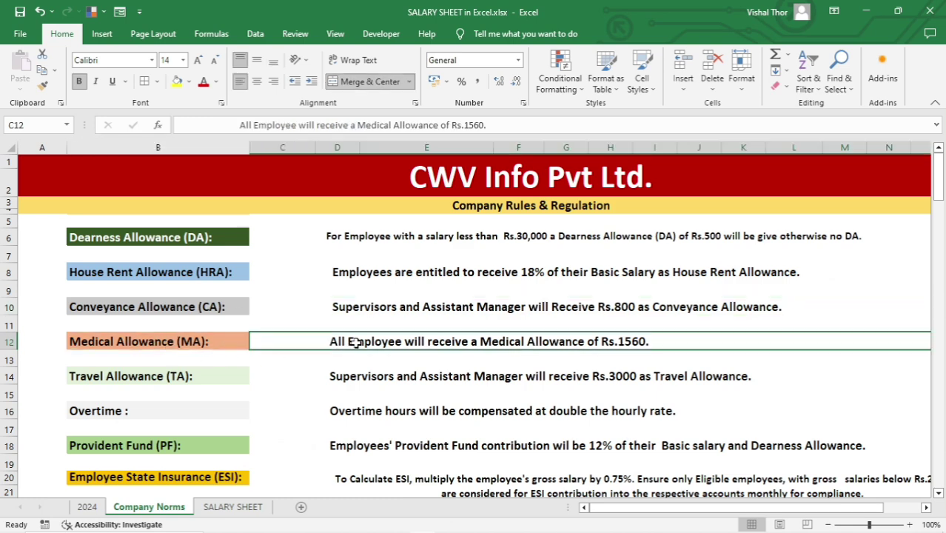
{"action": "left_click", "coordinate": [223, 508]}
Enter 1560 in the first M.A cell, J8, and fill it down to the last employee row, J23
{"action": "type", "text": "1560"}
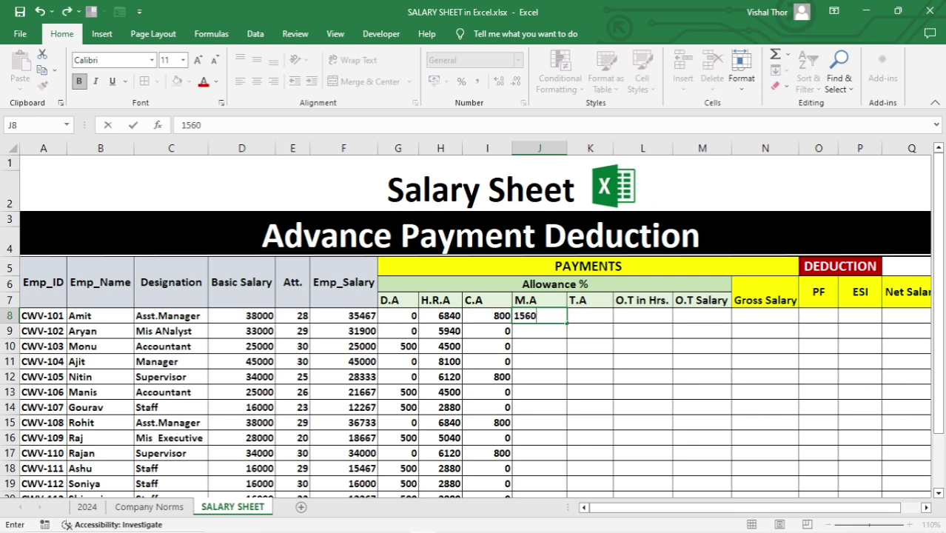
{"action": "left_click", "coordinate": [550, 341]}
{"action": "left_click", "coordinate": [542, 315]}
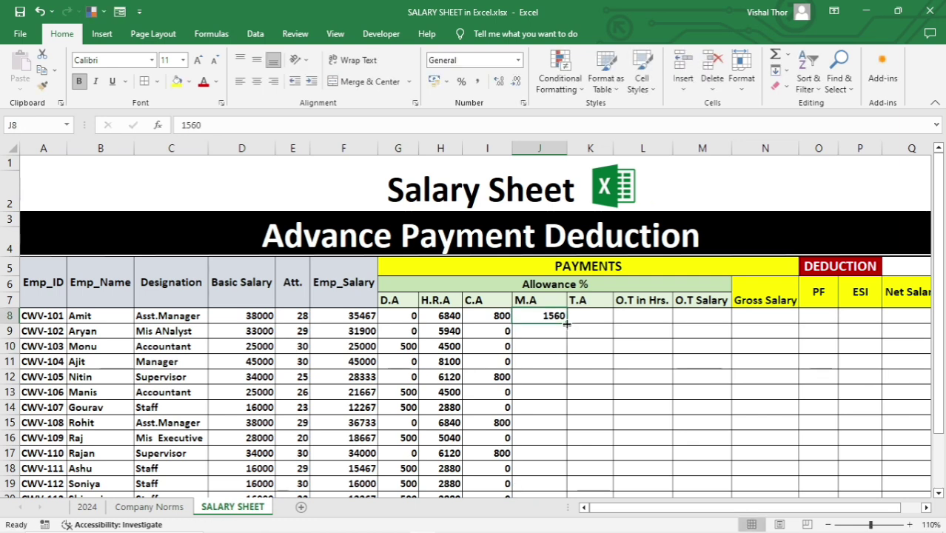
{"action": "double_click", "coordinate": [567, 323]}
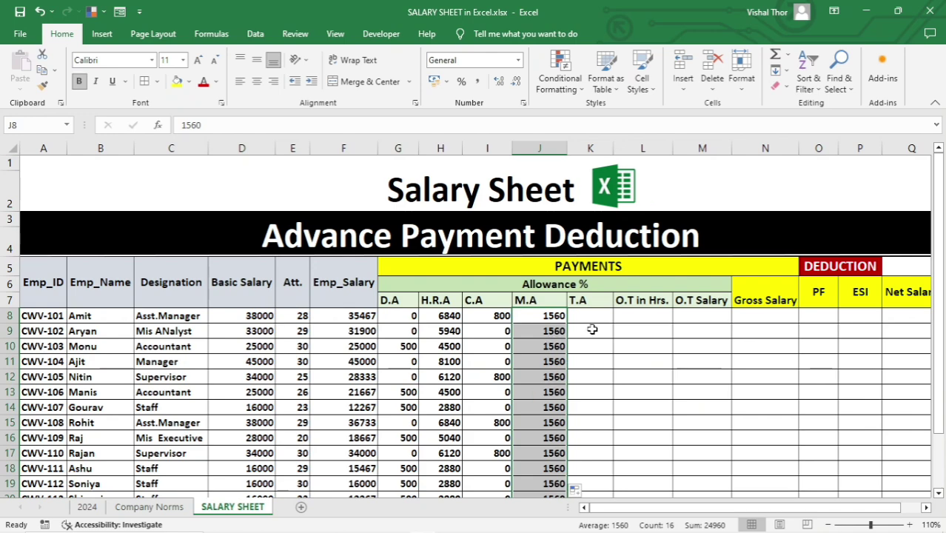
Look up the Travel Allowance (TA) rule on the Company Norms sheet for the T.A column
{"action": "left_click", "coordinate": [588, 318]}
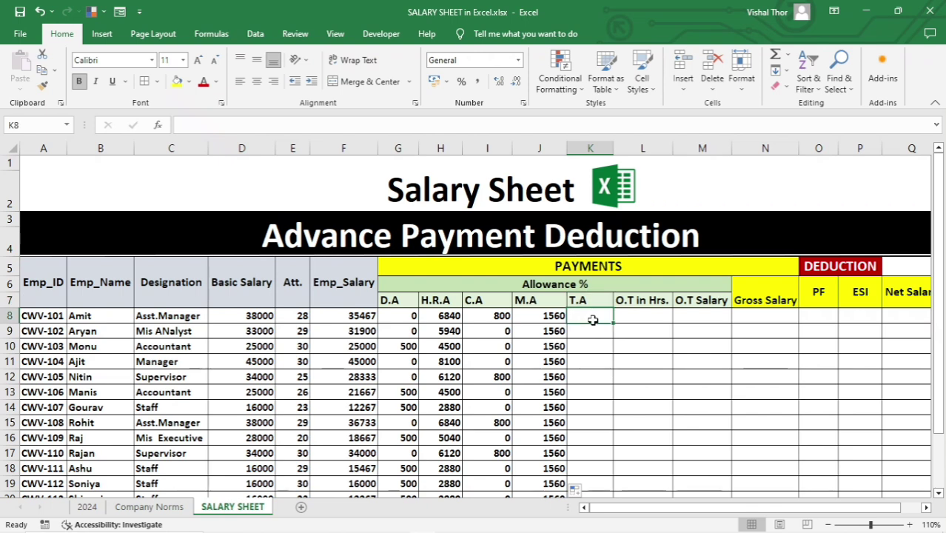
{"action": "left_click", "coordinate": [586, 336]}
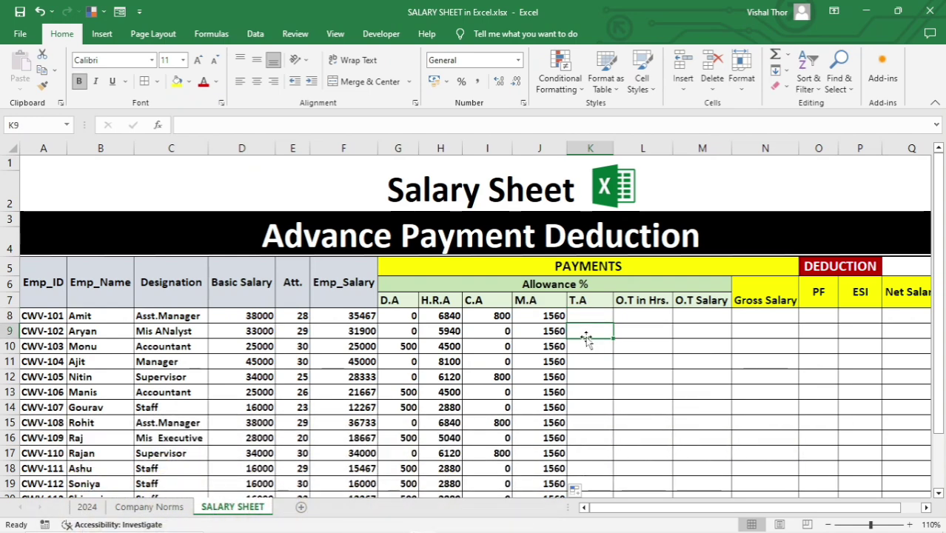
{"action": "left_click", "coordinate": [133, 507]}
{"action": "left_click", "coordinate": [116, 322]}
{"action": "left_click", "coordinate": [330, 328]}
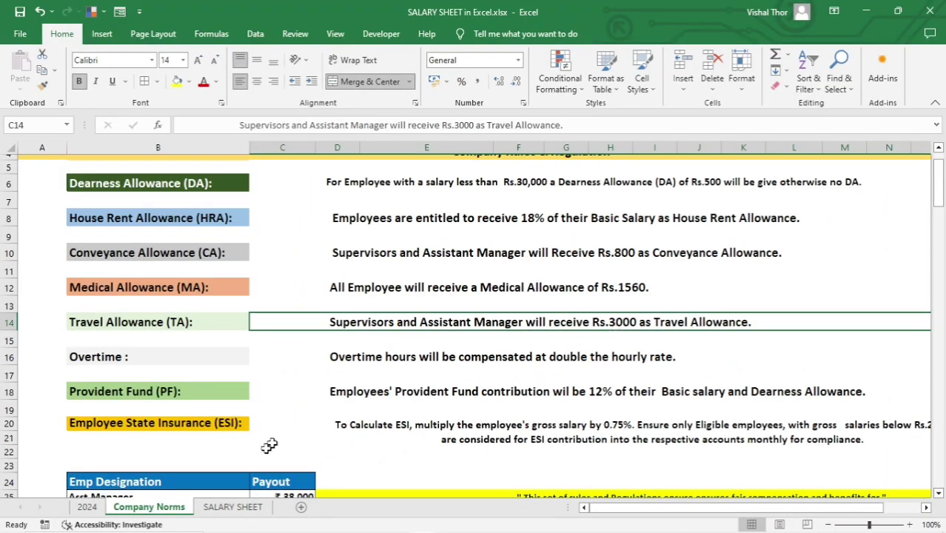
Start the T.A formula in K8 of the SALARY SHEET with =IF(OR(C8="supervisor",C8="asst.manager") as its condition
{"action": "left_click", "coordinate": [235, 507]}
{"action": "left_click", "coordinate": [589, 317]}
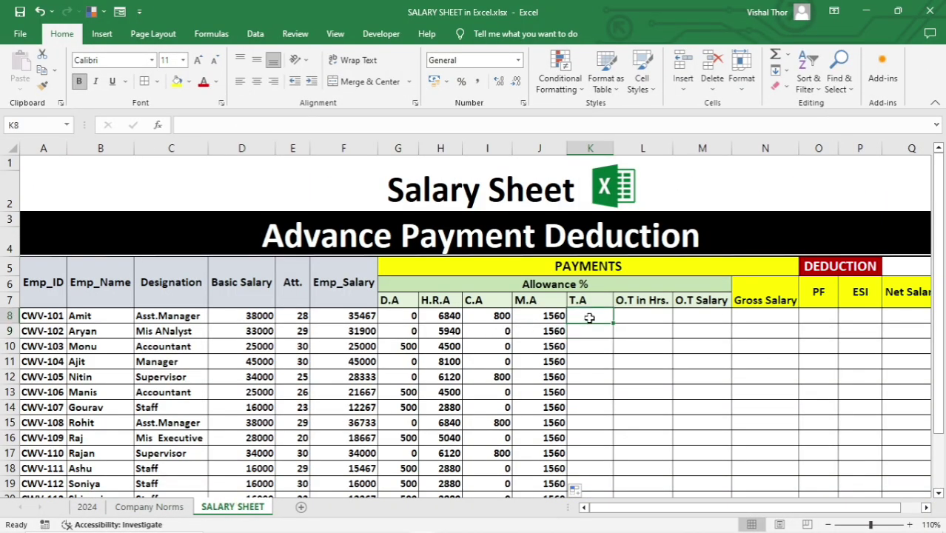
{"action": "type", "text": "=IF("}
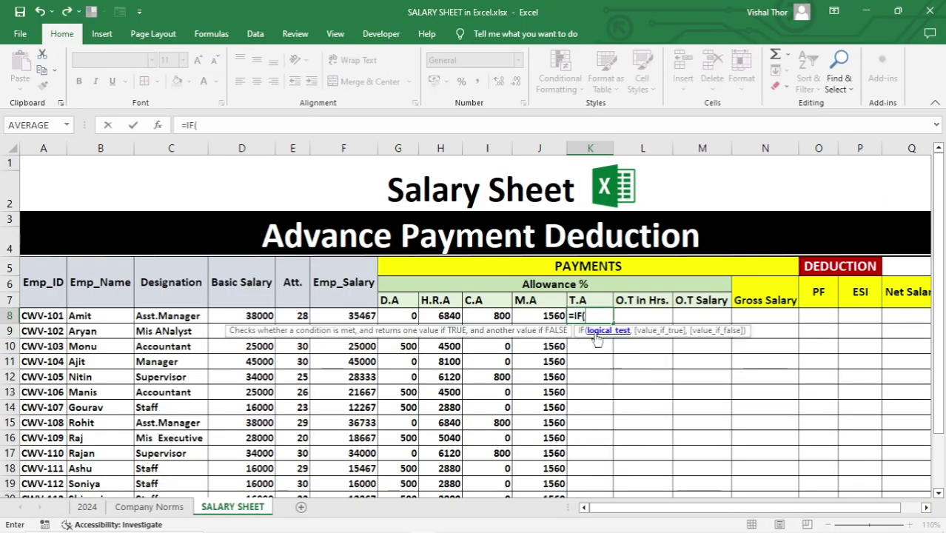
{"action": "type", "text": "OR("}
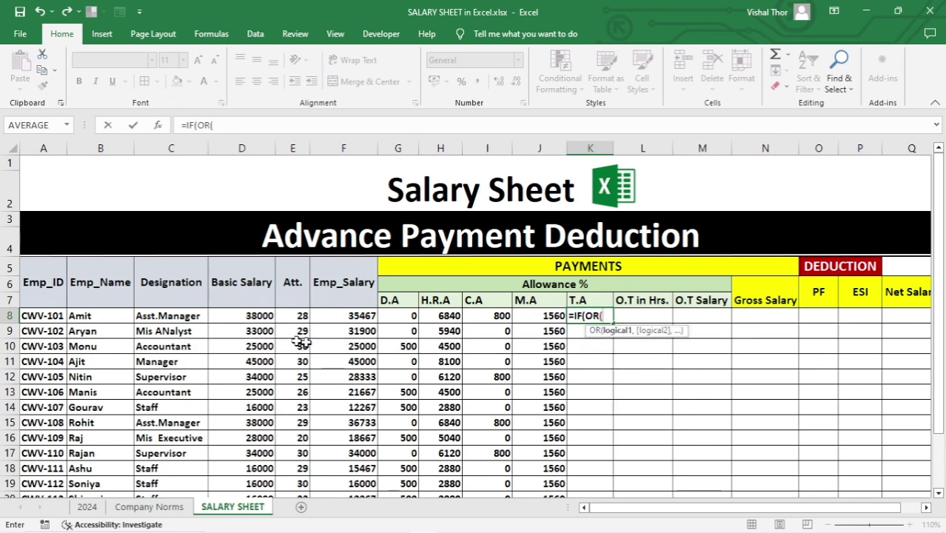
{"action": "left_click", "coordinate": [187, 316]}
{"action": "type", "text": "="}
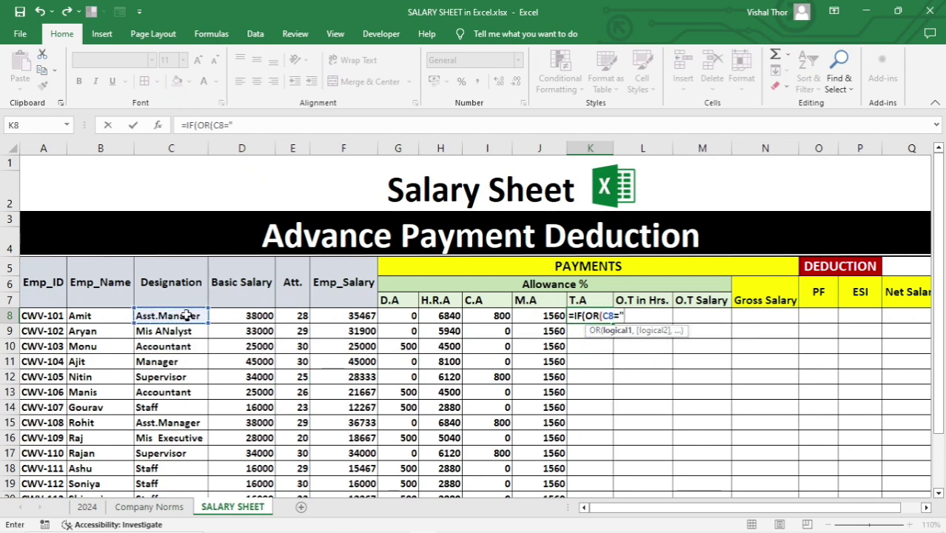
{"action": "type", "text": "\"supervi"}
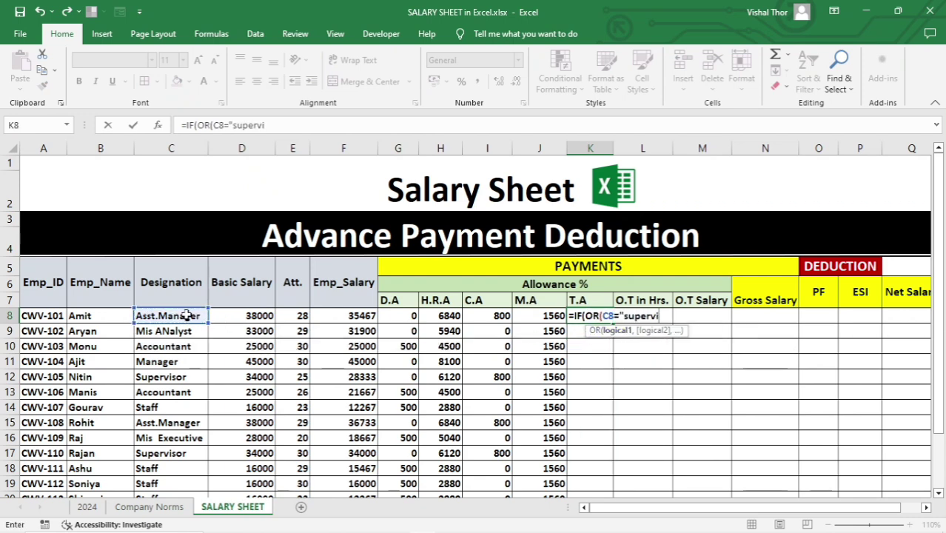
{"action": "type", "text": "sor\""}
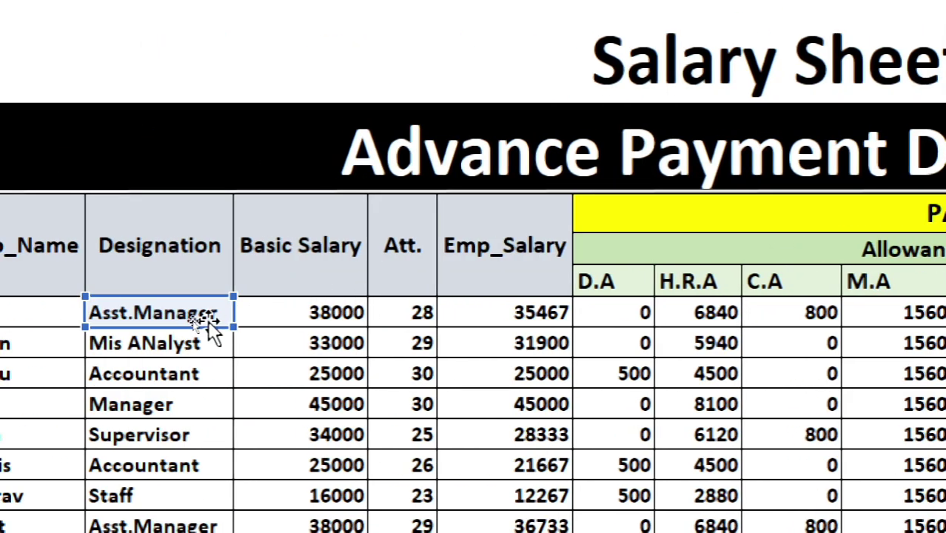
{"action": "left_click", "coordinate": [155, 314]}
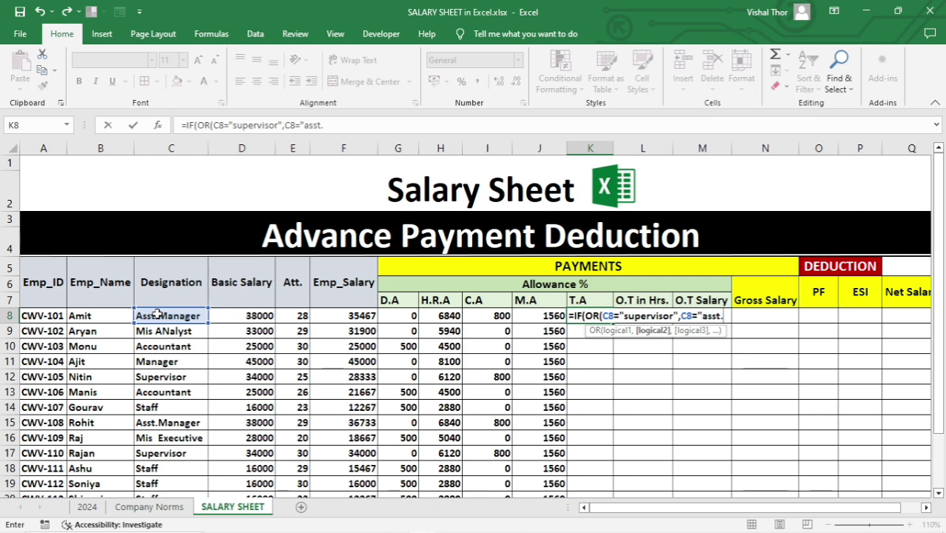
{"action": "type", "text": "manager"}
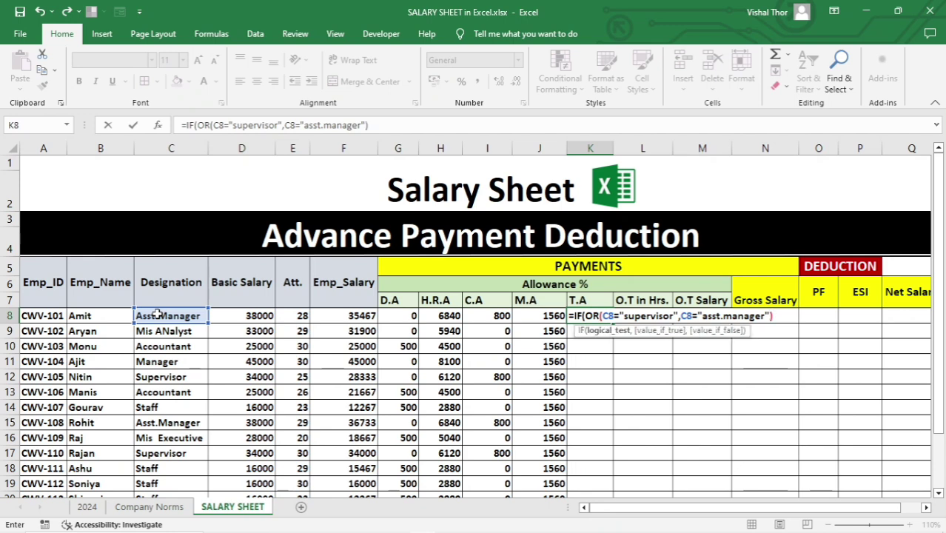
Complete the K8 formula so it returns 3000 when the condition is true and 0 otherwise
{"action": "type", "text": ","}
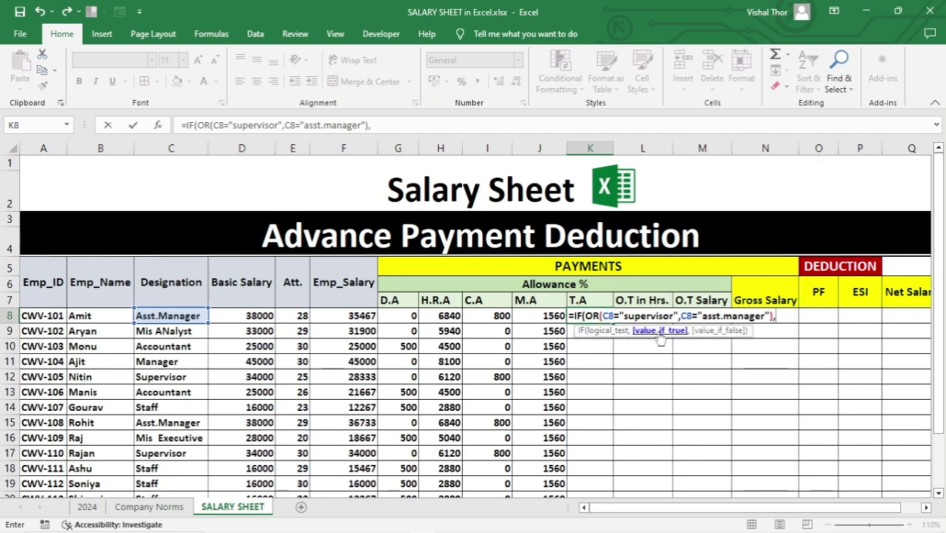
{"action": "type", "text": "3000"}
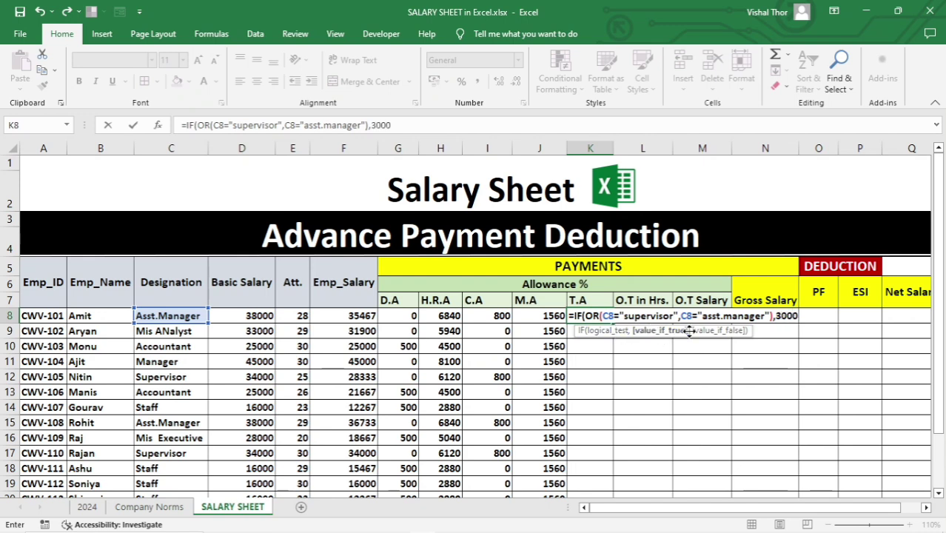
{"action": "type", "text": "."}
{"action": "key", "text": "BackSpace"}
{"action": "type", "text": ","}
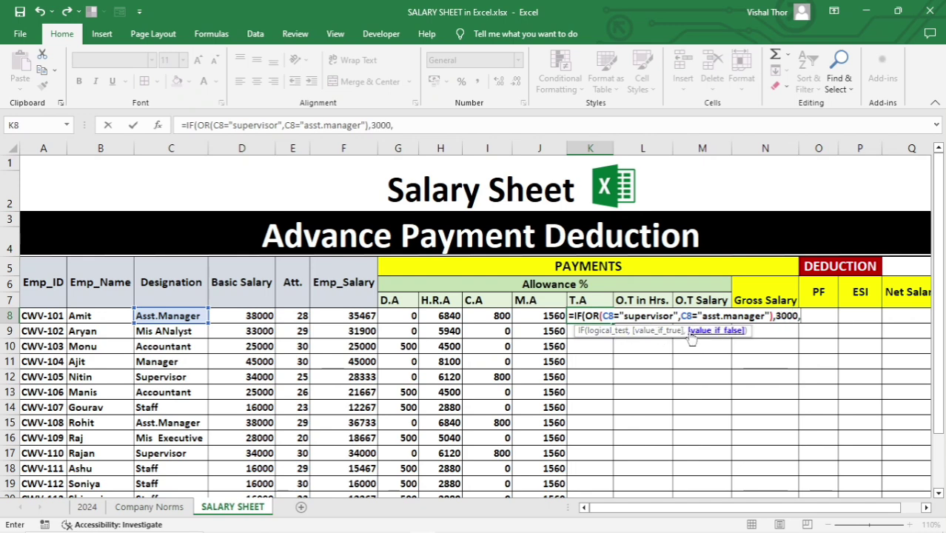
{"action": "type", "text": "0)"}
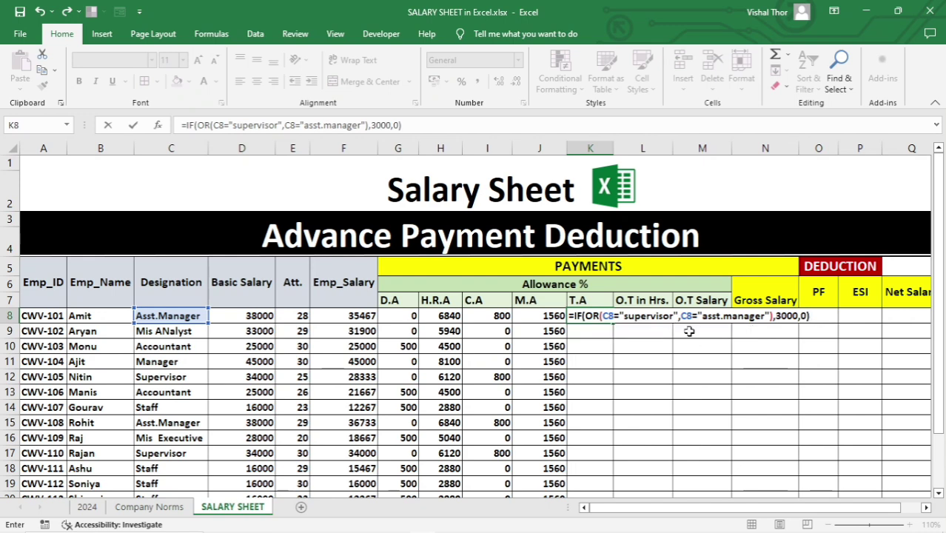
{"action": "key", "text": "Return"}
Fill the T.A formula from K8 down to the last employee row, K23, and check it against the designations
{"action": "left_click", "coordinate": [602, 319]}
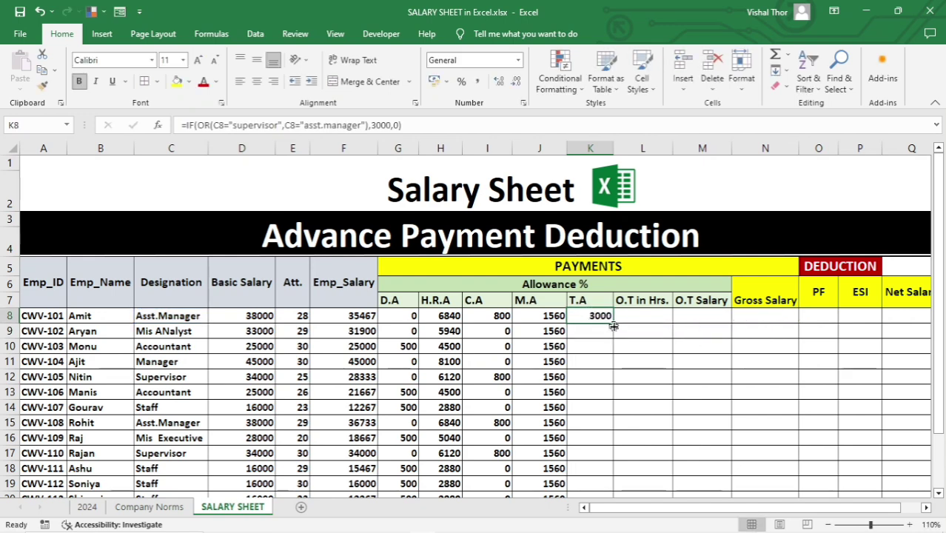
{"action": "double_click", "coordinate": [613, 326]}
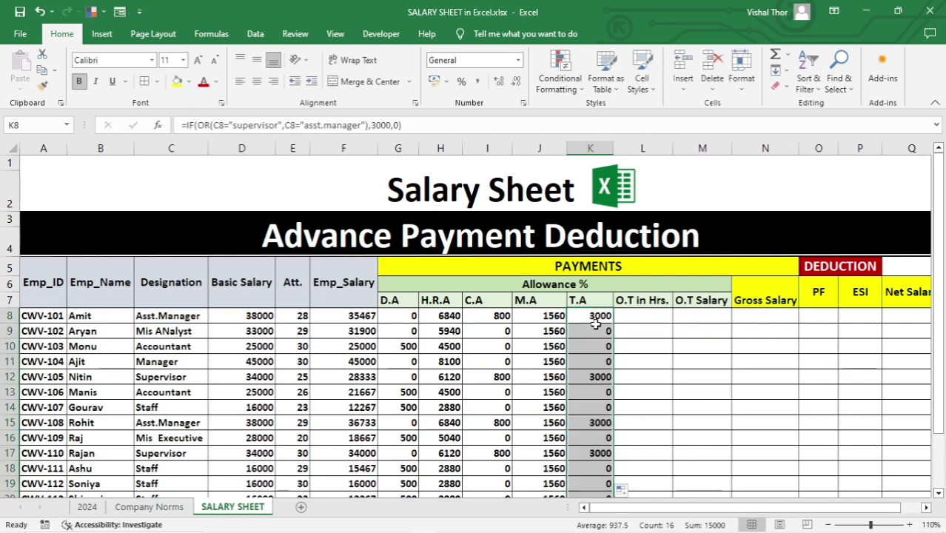
{"action": "left_click", "coordinate": [587, 320]}
{"action": "left_click", "coordinate": [135, 318]}
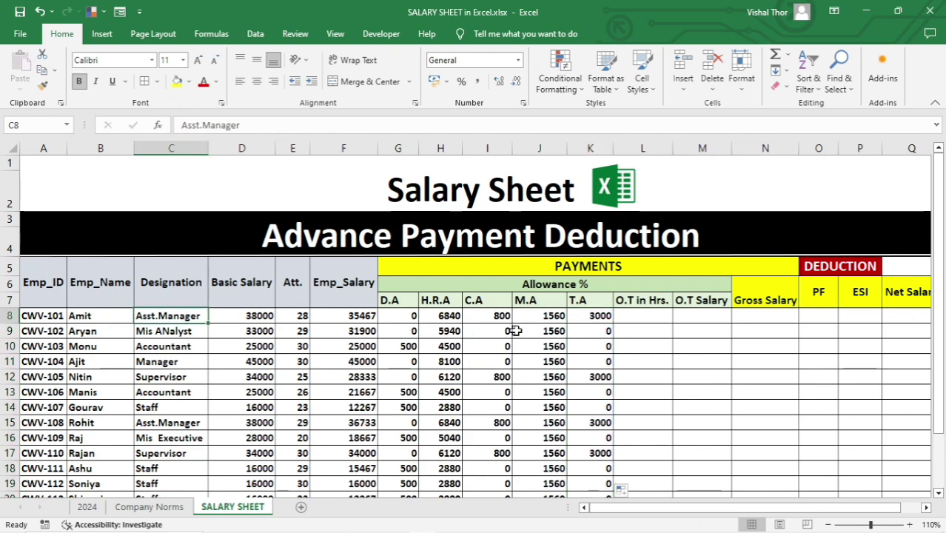
{"action": "left_click", "coordinate": [596, 317]}
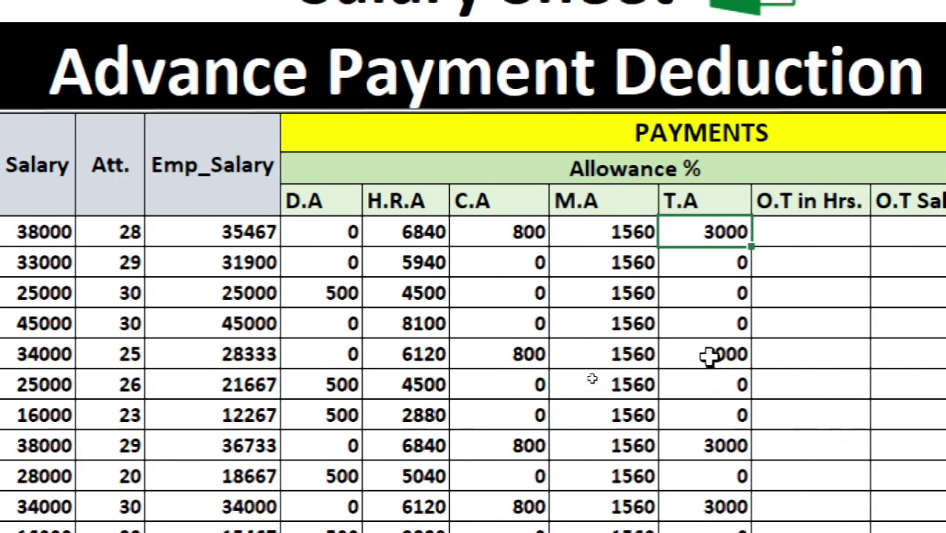
{"action": "left_click", "coordinate": [709, 357]}
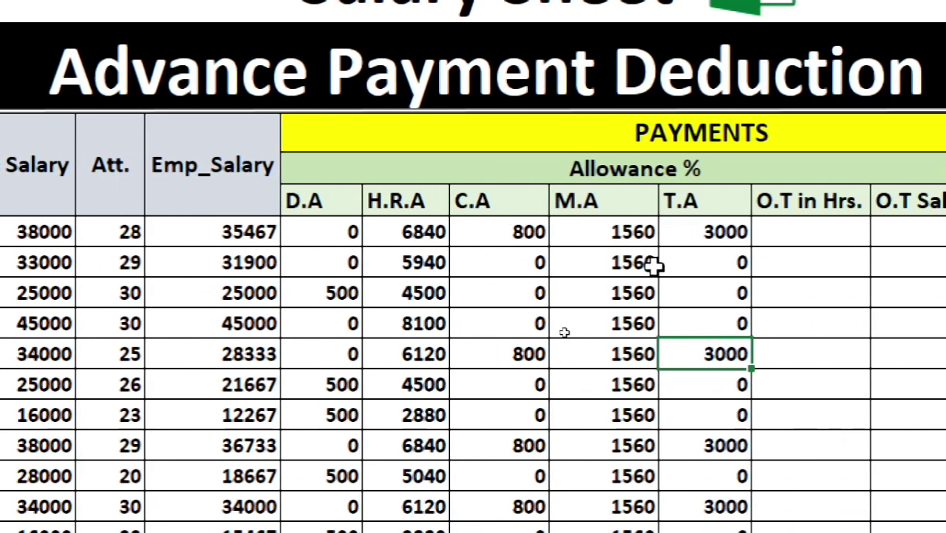
{"action": "left_click", "coordinate": [694, 232]}
{"action": "left_click", "coordinate": [692, 350]}
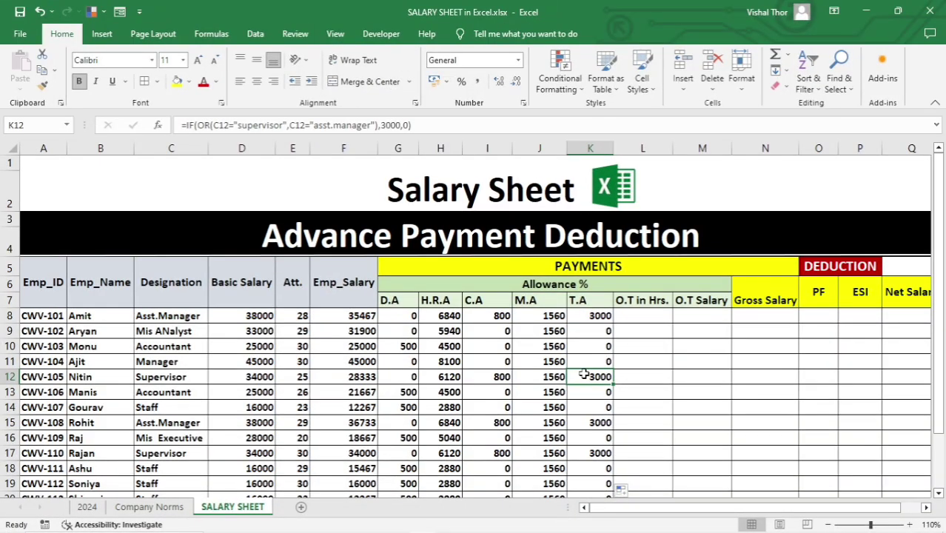
{"action": "left_click", "coordinate": [668, 317]}
{"action": "left_click", "coordinate": [593, 392]}
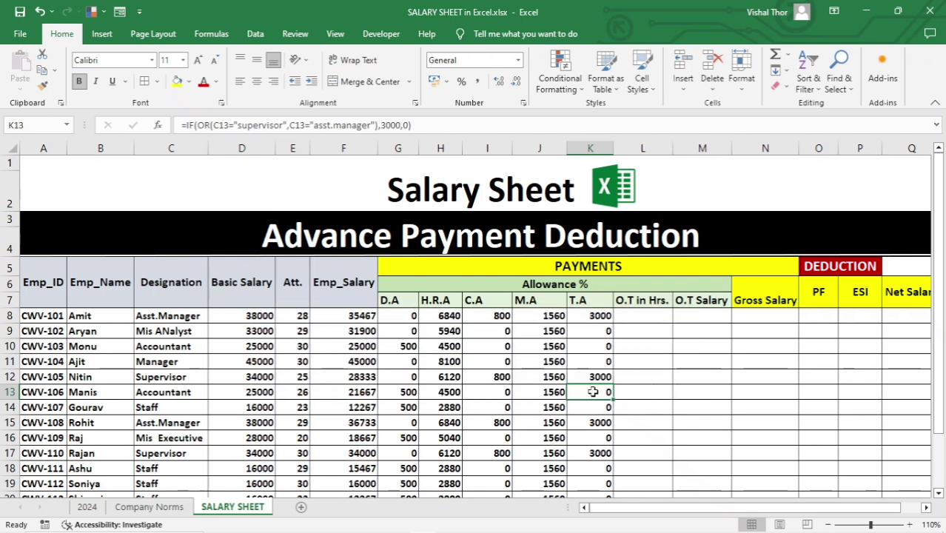
Enter overtime hours of 40 and 50 for the first two employees in L8 and L9 of the O.T in Hrs. column
{"action": "left_click", "coordinate": [643, 317]}
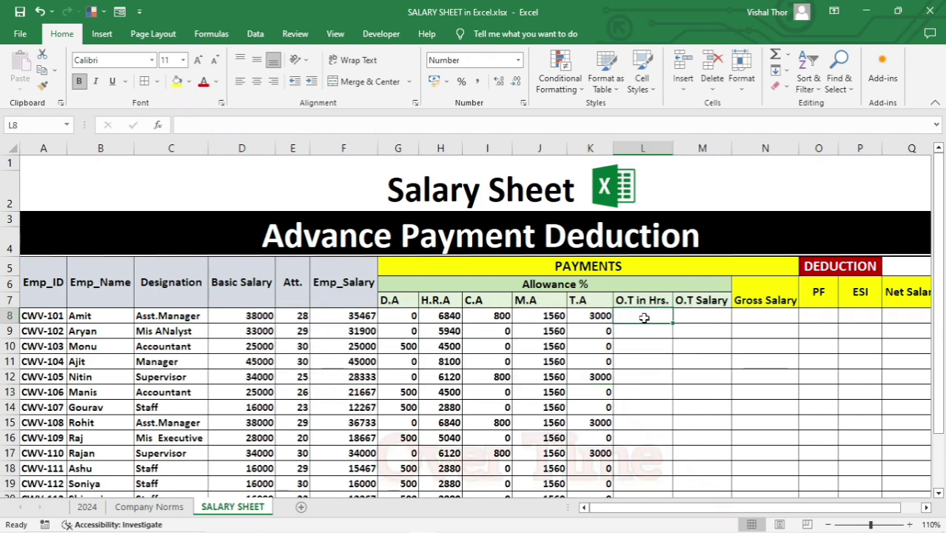
{"action": "left_click", "coordinate": [642, 327]}
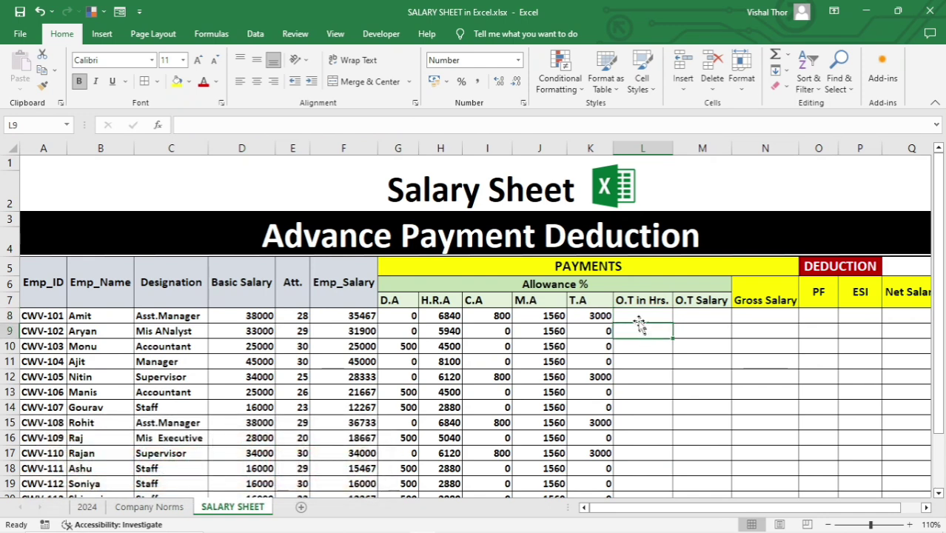
{"action": "left_click", "coordinate": [643, 316]}
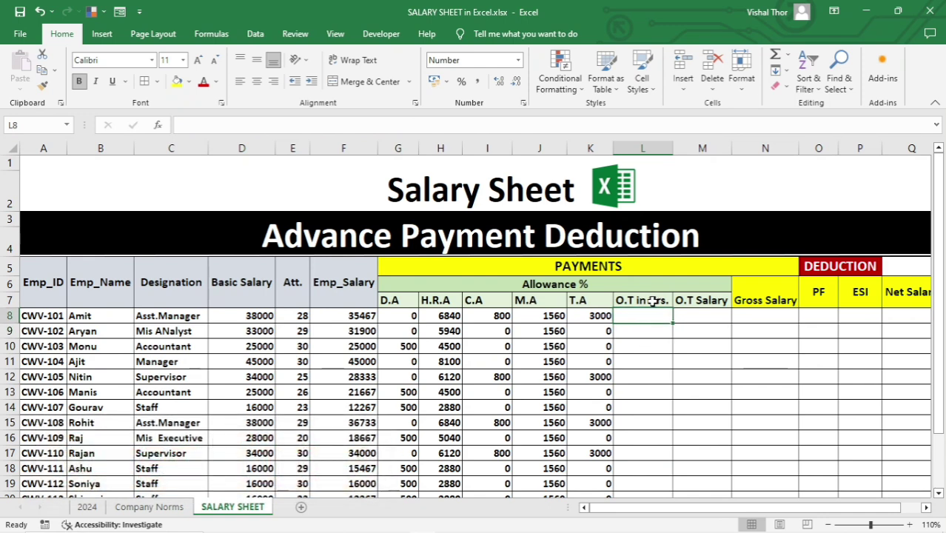
{"action": "left_click", "coordinate": [248, 316]}
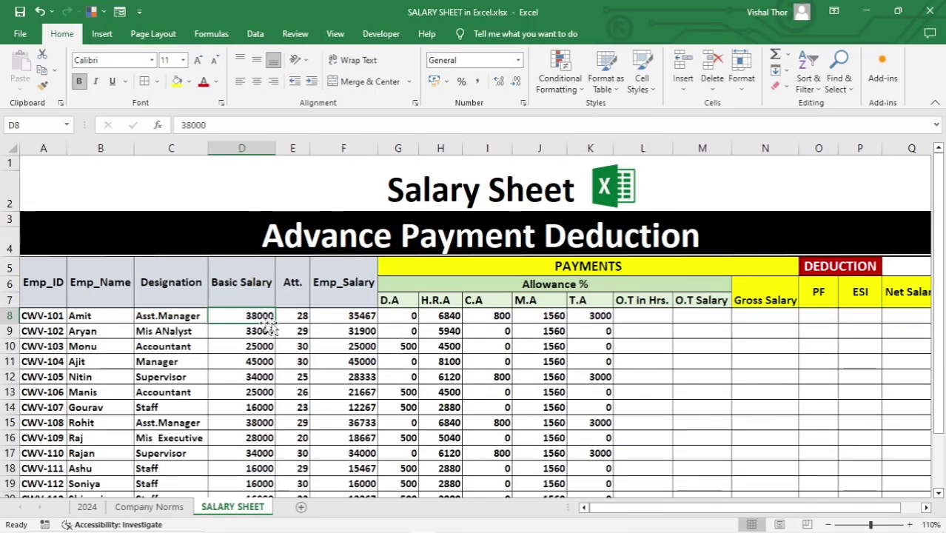
{"action": "left_click", "coordinate": [650, 312]}
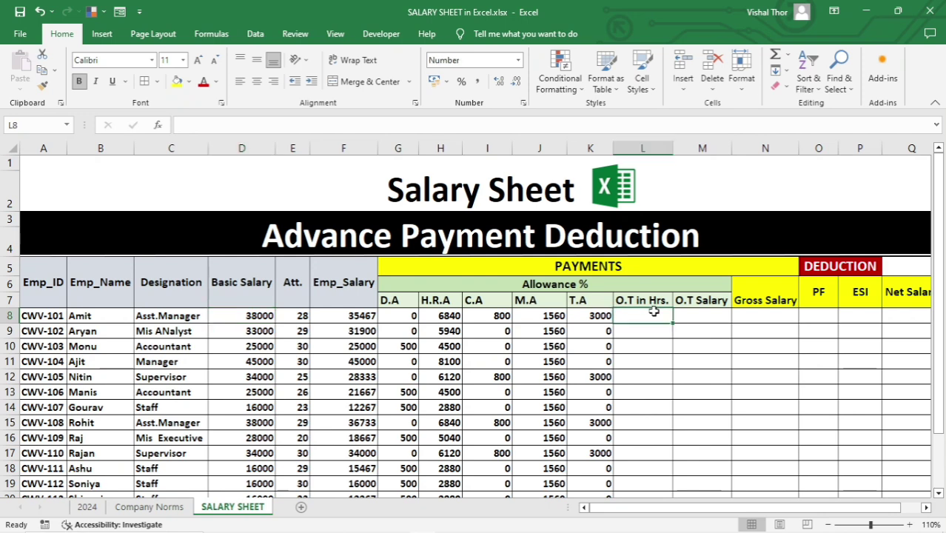
{"action": "left_click", "coordinate": [636, 347]}
{"action": "left_click", "coordinate": [650, 314]}
{"action": "type", "text": "40"}
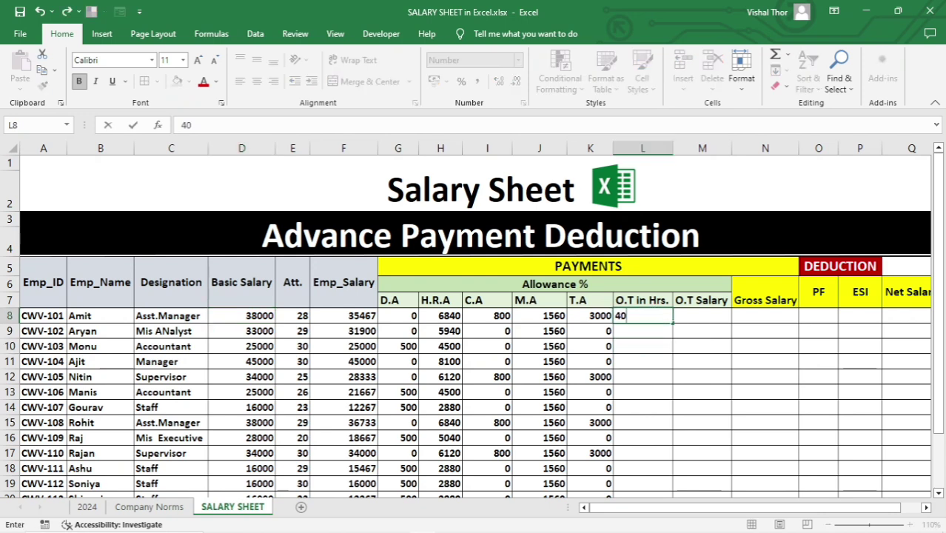
{"action": "key", "text": "Return"}
{"action": "type", "text": "50"}
{"action": "key", "text": "Return"}
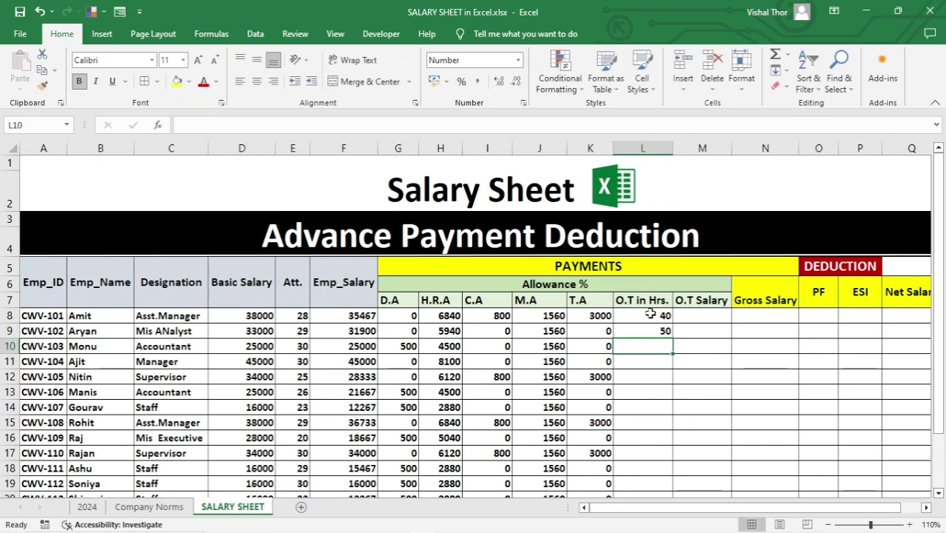
Enter overtime hours 50, 26, 90 and 52 in L10 to L13, and extend the series from L8:L13 down to L23
{"action": "left_click", "coordinate": [650, 314]}
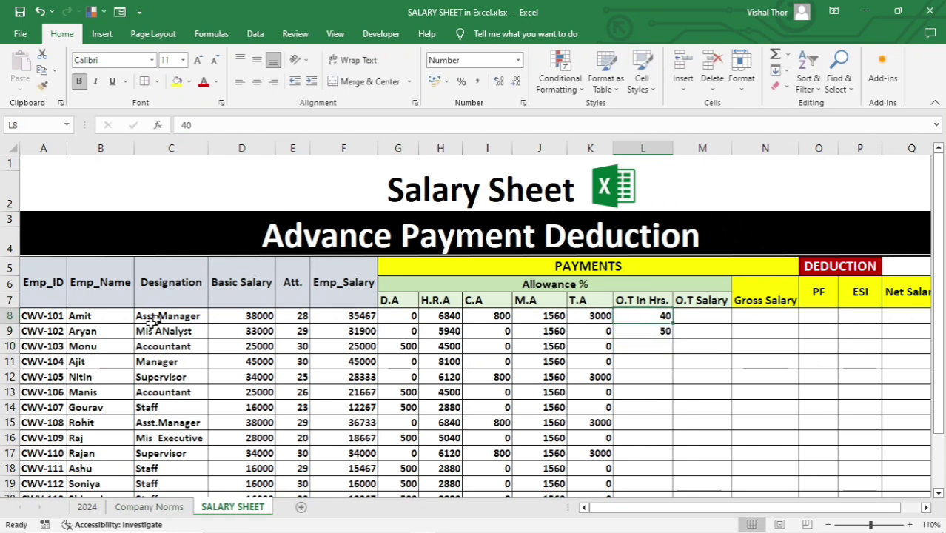
{"action": "left_click", "coordinate": [655, 334]}
{"action": "key", "text": "Down"}
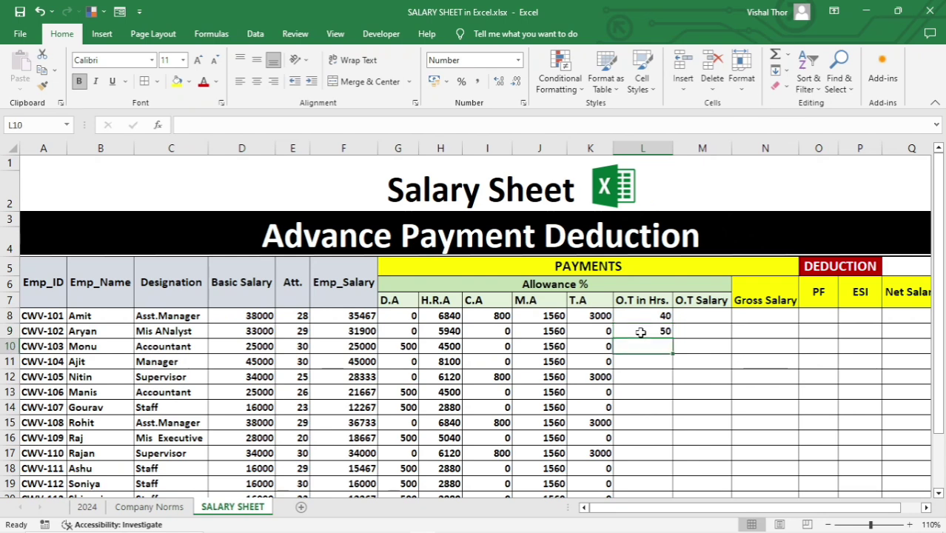
{"action": "type", "text": "50"}
{"action": "key", "text": "Return"}
{"action": "type", "text": "26"}
{"action": "key", "text": "Return"}
{"action": "type", "text": "90"}
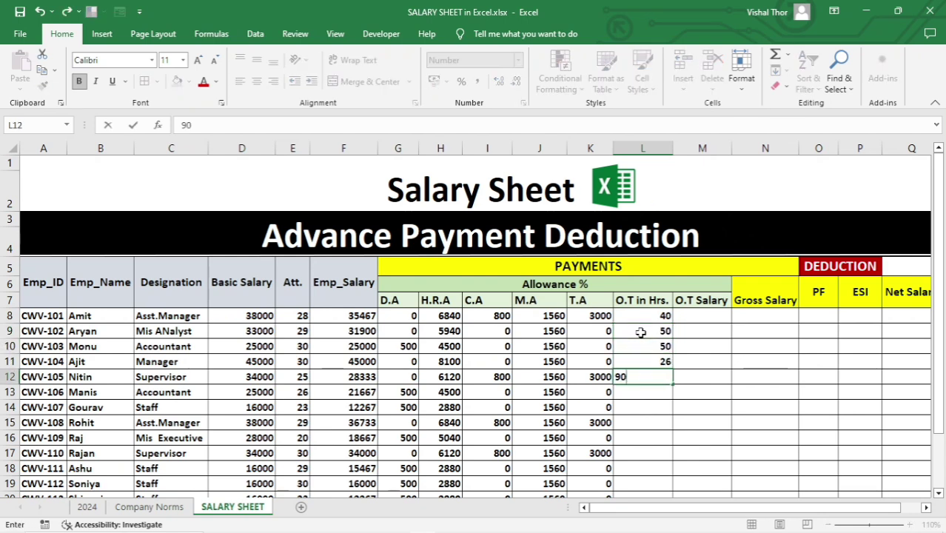
{"action": "key", "text": "Return"}
{"action": "type", "text": "52"}
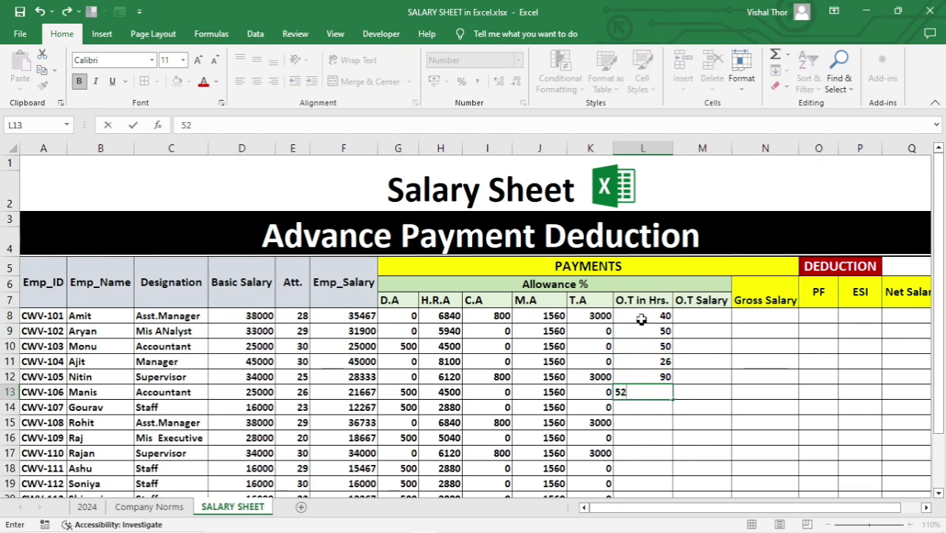
{"action": "left_click_drag", "start_coordinate": [641, 319], "coordinate": [670, 400]}
{"action": "double_click", "coordinate": [670, 399]}
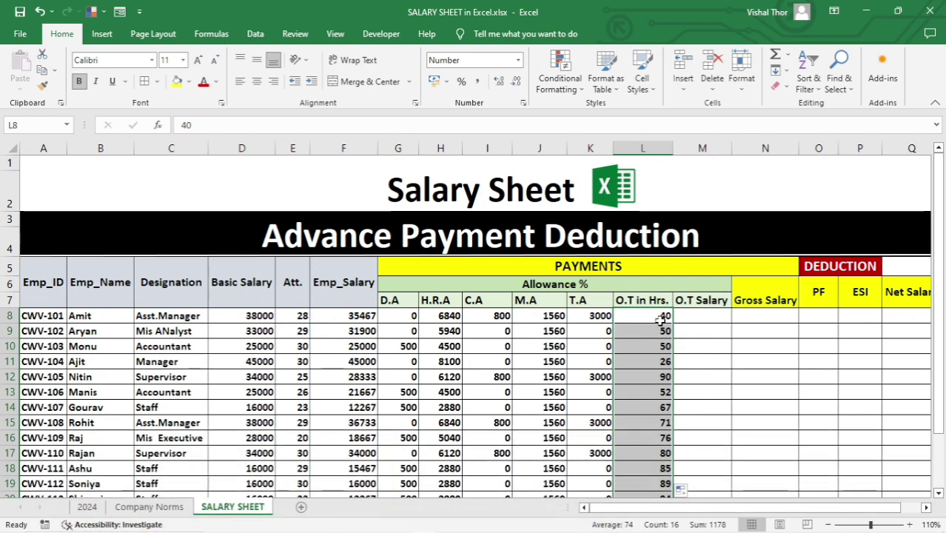
Enter the formula =D8/30 in M8 to calculate the first employee's pay for one day in the O.T Salary column
{"action": "left_click", "coordinate": [686, 316]}
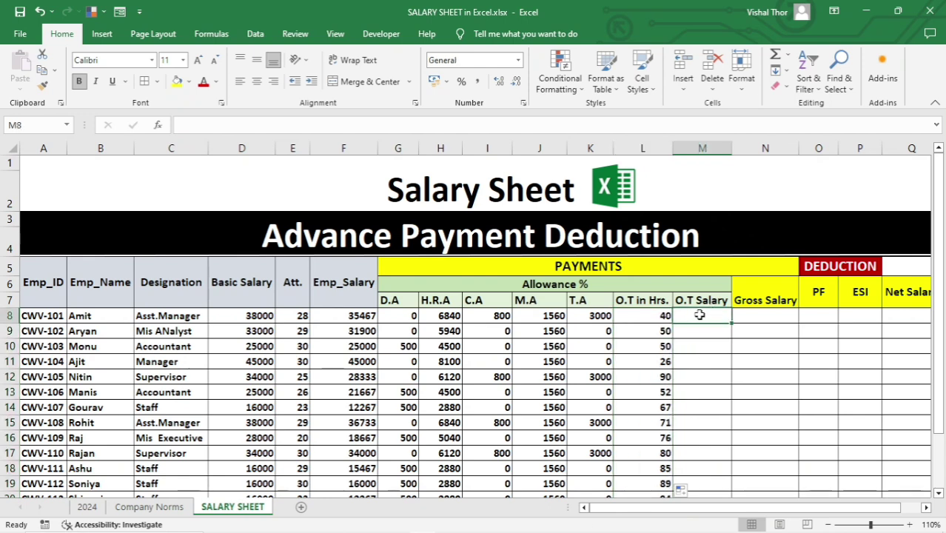
{"action": "type", "text": "="}
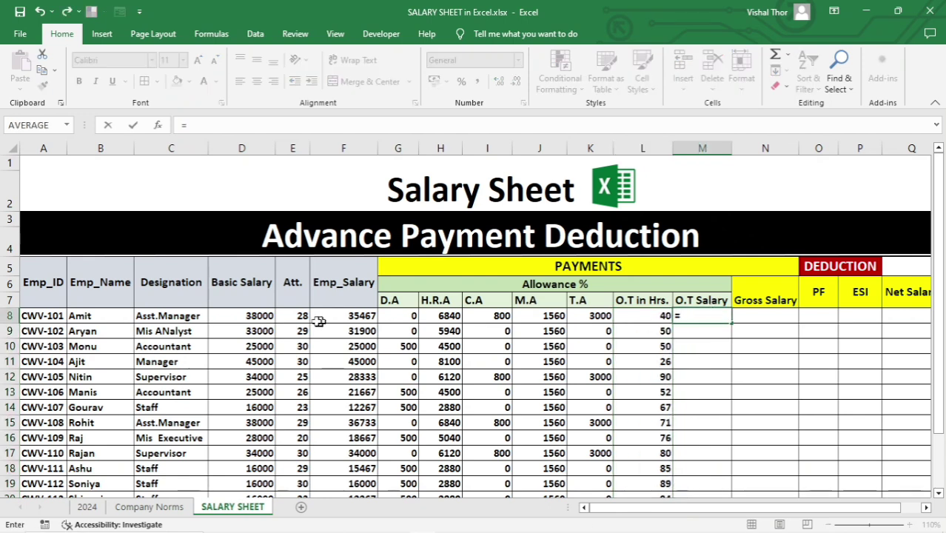
{"action": "left_click", "coordinate": [241, 315]}
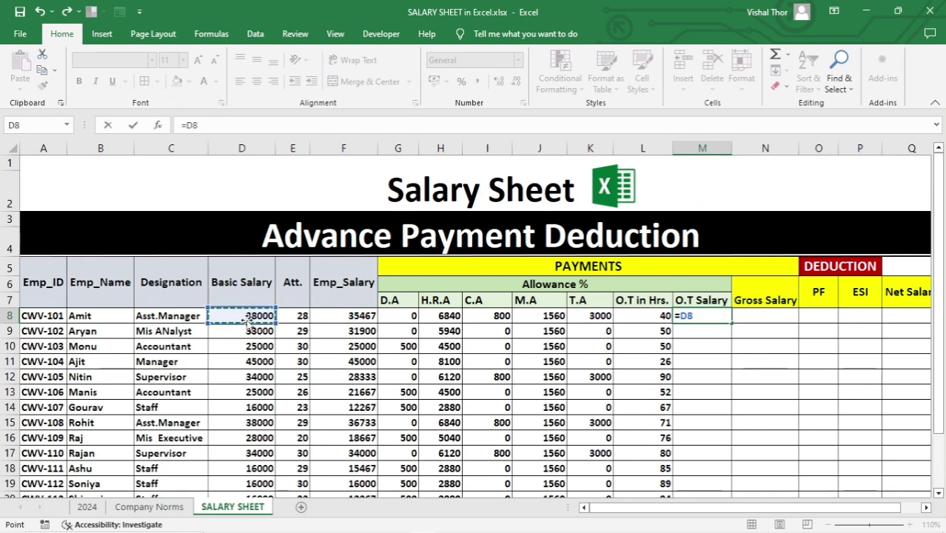
{"action": "type", "text": "/30"}
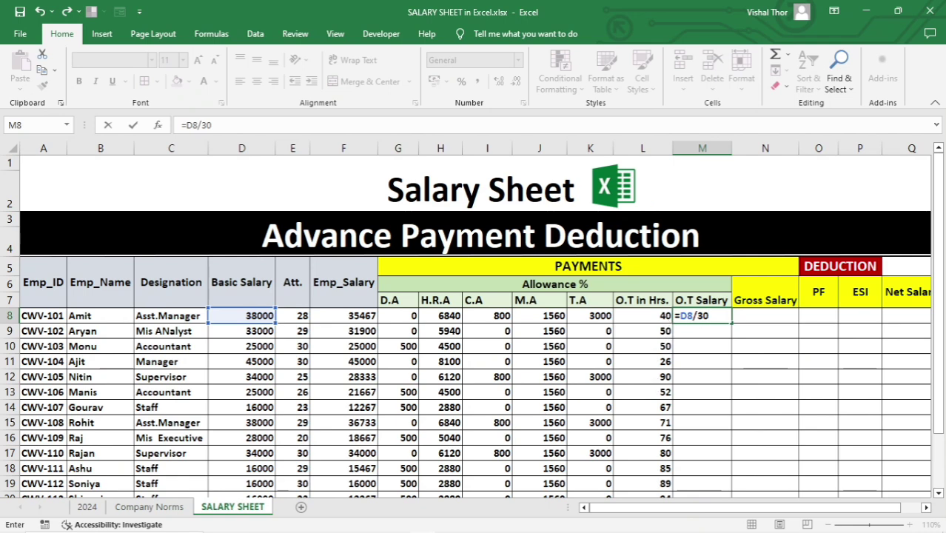
{"action": "key", "text": "Return"}
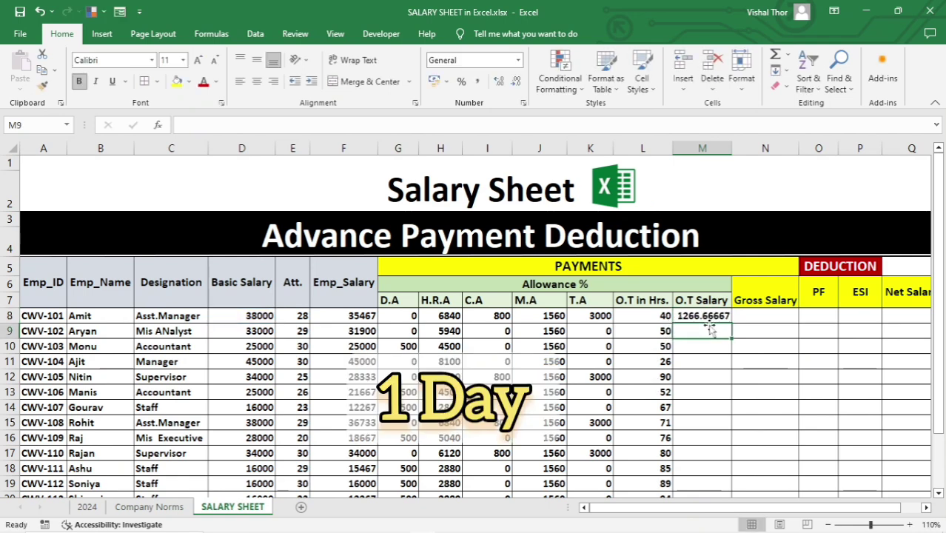
Extend the M8 formula to =D8/30/8*L8 so the hourly rate is multiplied by the overtime hours
{"action": "double_click", "coordinate": [705, 318]}
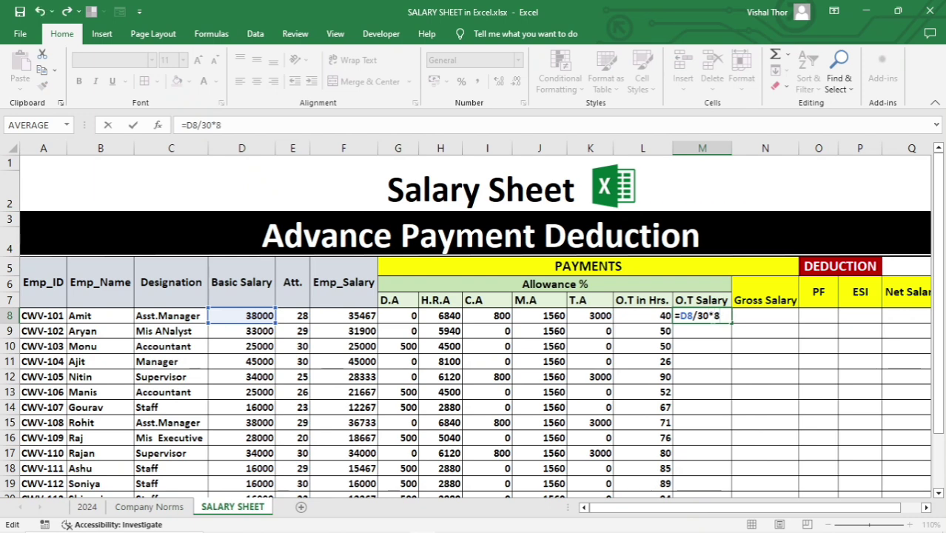
{"action": "type", "text": "/8"}
{"action": "key", "text": "Return"}
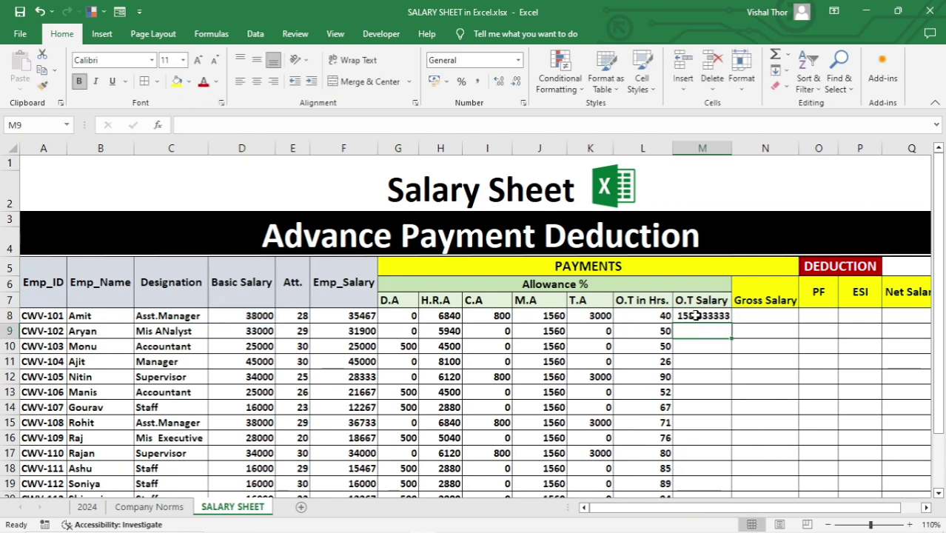
{"action": "double_click", "coordinate": [696, 315]}
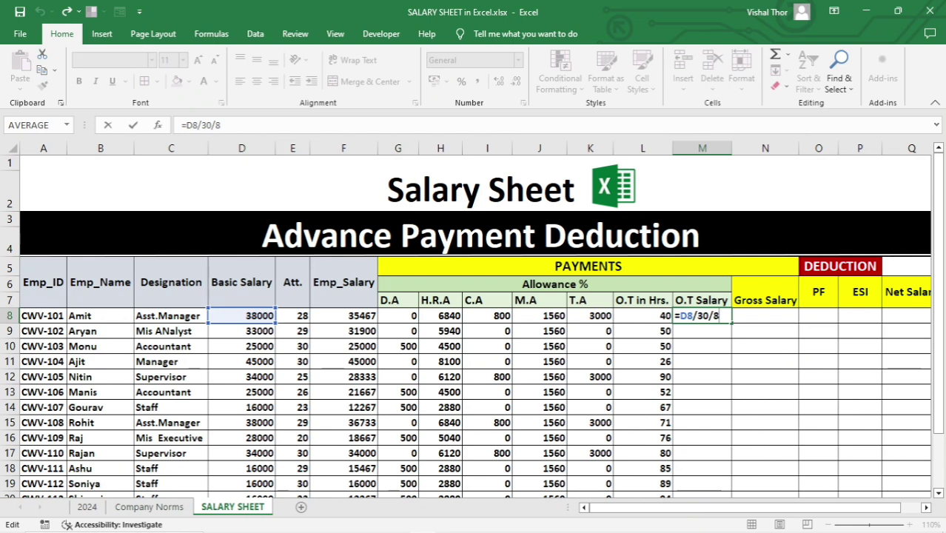
{"action": "left_click", "coordinate": [634, 316]}
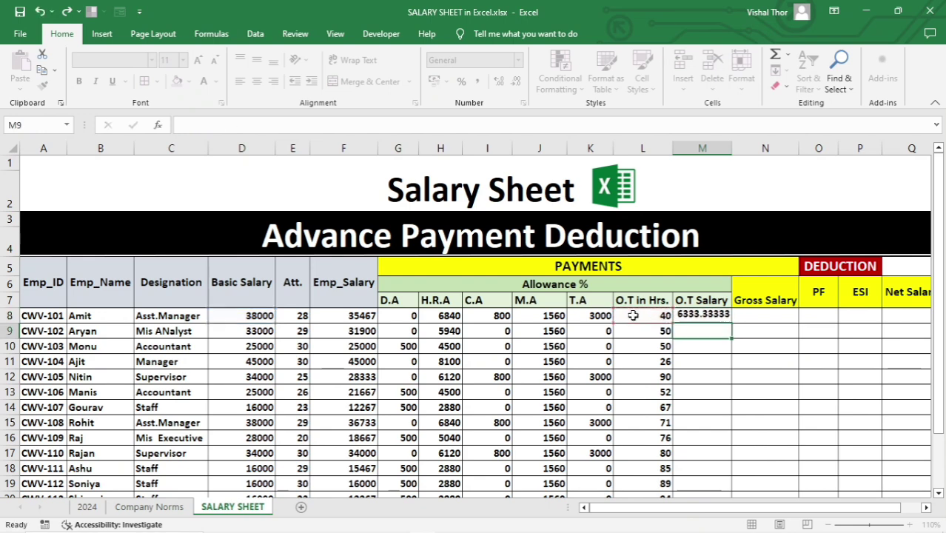
{"action": "key", "text": "Return"}
Format the O.T Salary in M8 as a number without decimals and fill its formula down to M23
{"action": "left_click", "coordinate": [683, 315]}
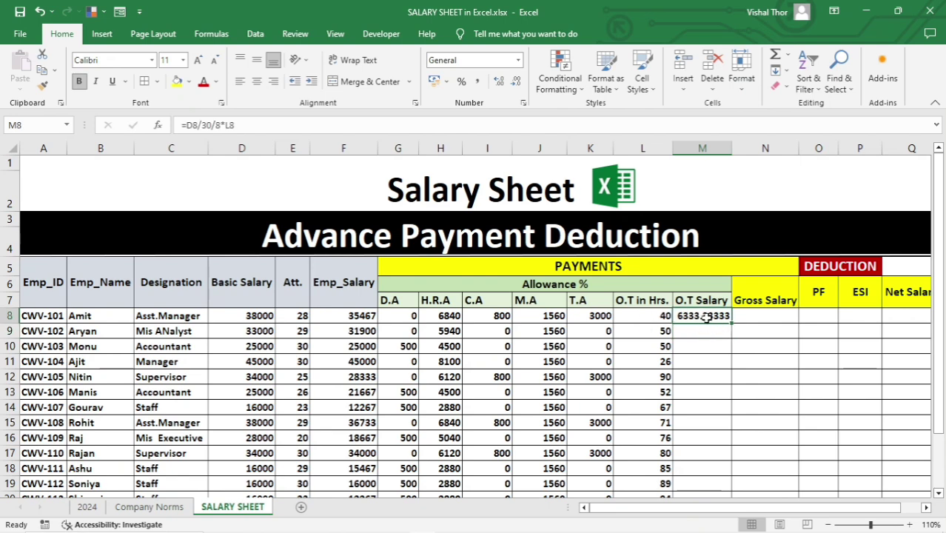
{"action": "key", "text": "ctrl+shift+1"}
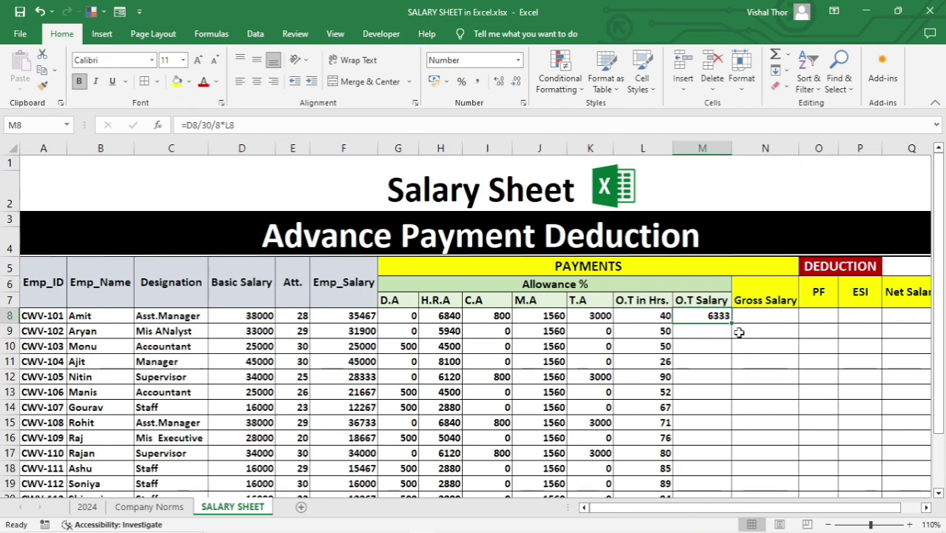
{"action": "double_click", "coordinate": [730, 318]}
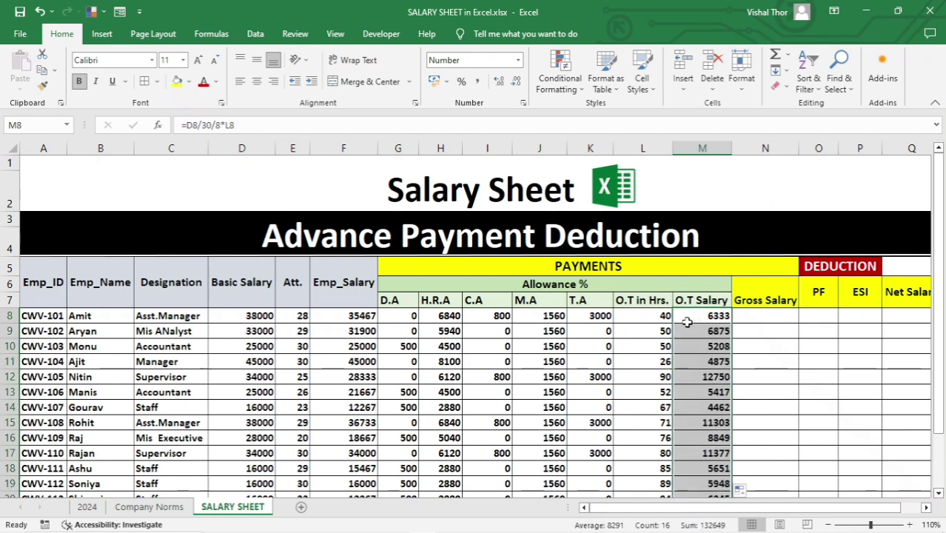
Check the Overtime rule on the Company Norms sheet and change the M8 formula to =(D8/30/8*L8)*2 on the SALARY SHEET
{"action": "left_click", "coordinate": [140, 510]}
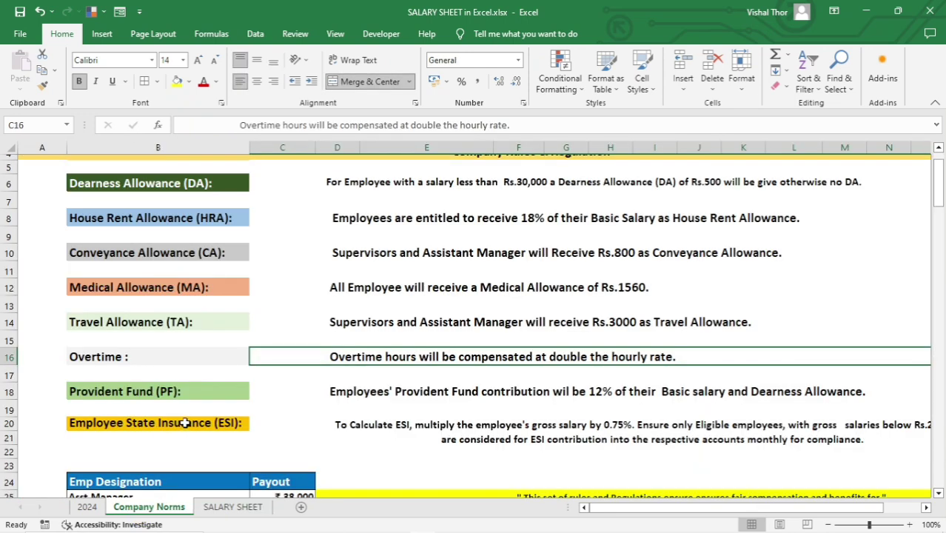
{"action": "left_click", "coordinate": [403, 319]}
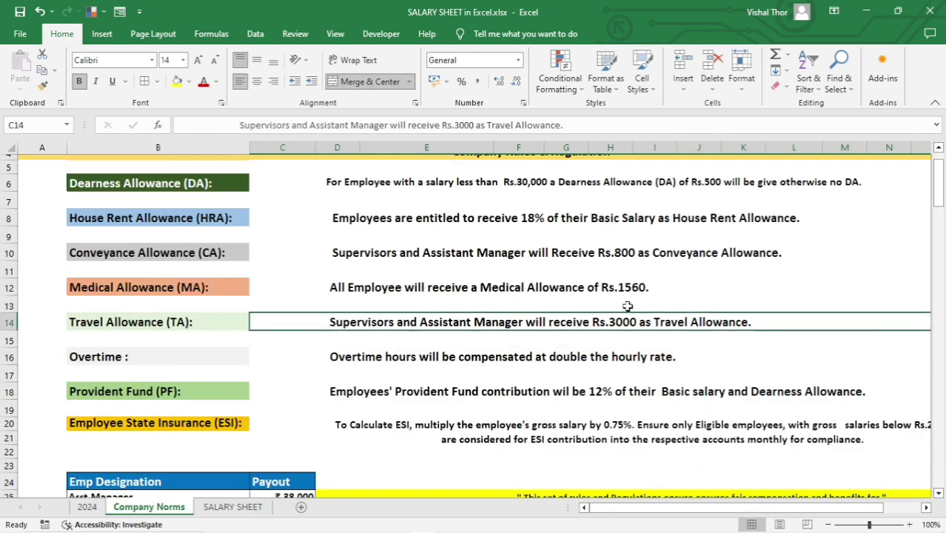
{"action": "left_click", "coordinate": [136, 361]}
{"action": "left_click", "coordinate": [379, 354]}
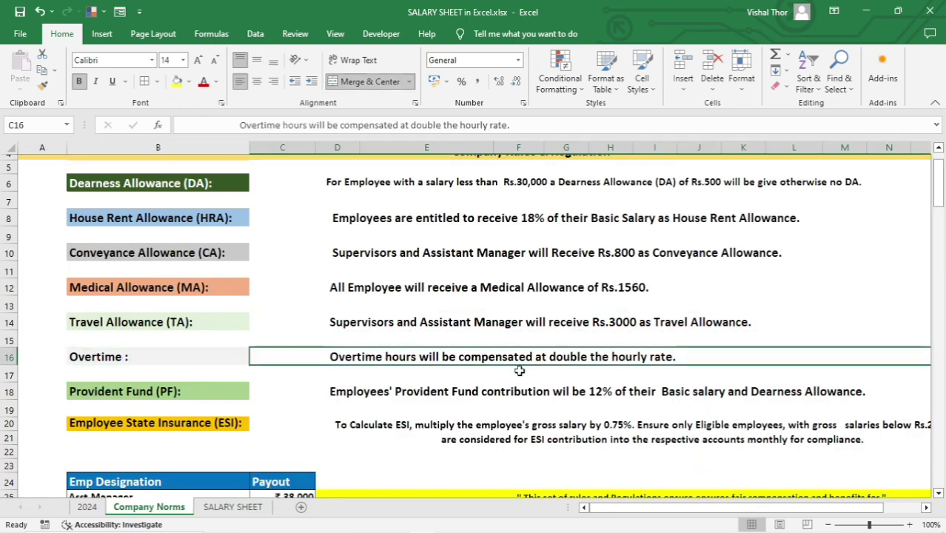
{"action": "left_click", "coordinate": [236, 507]}
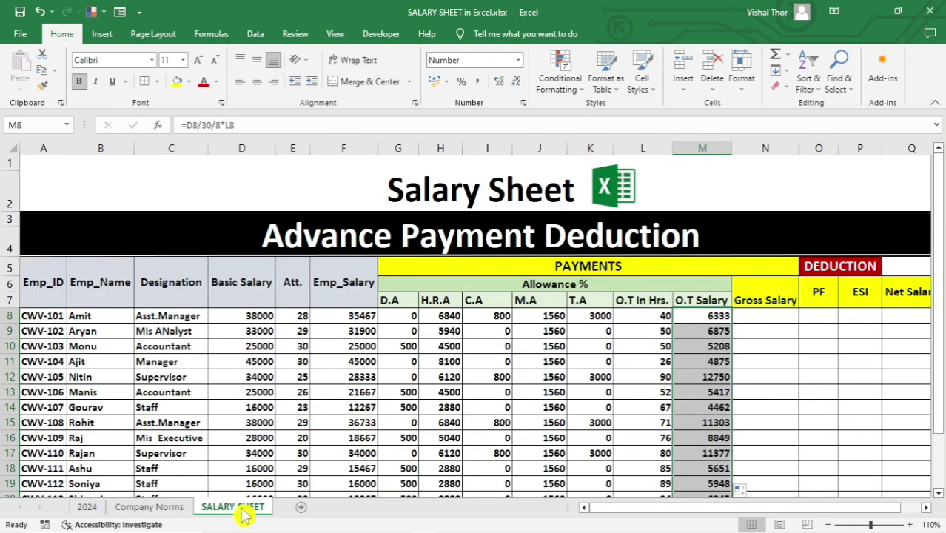
{"action": "double_click", "coordinate": [706, 317]}
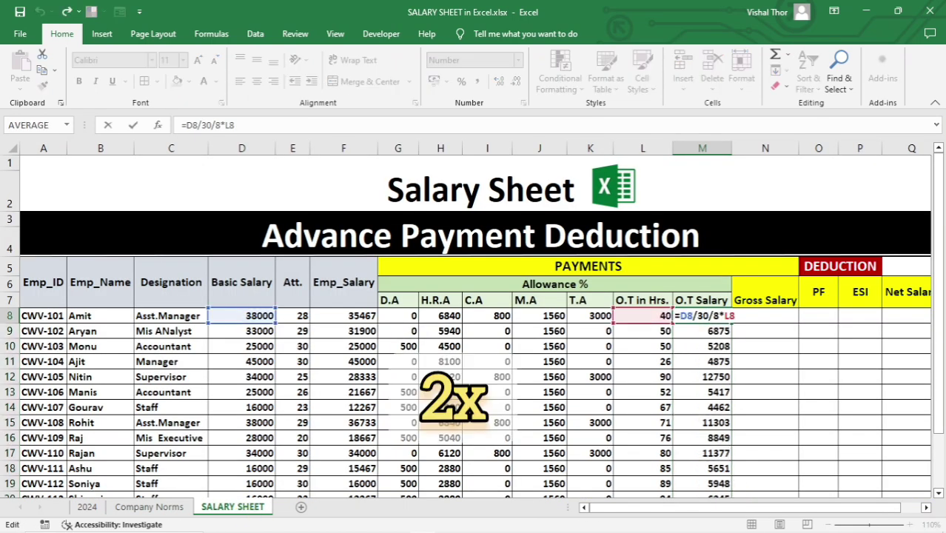
{"action": "type", "text": ")"}
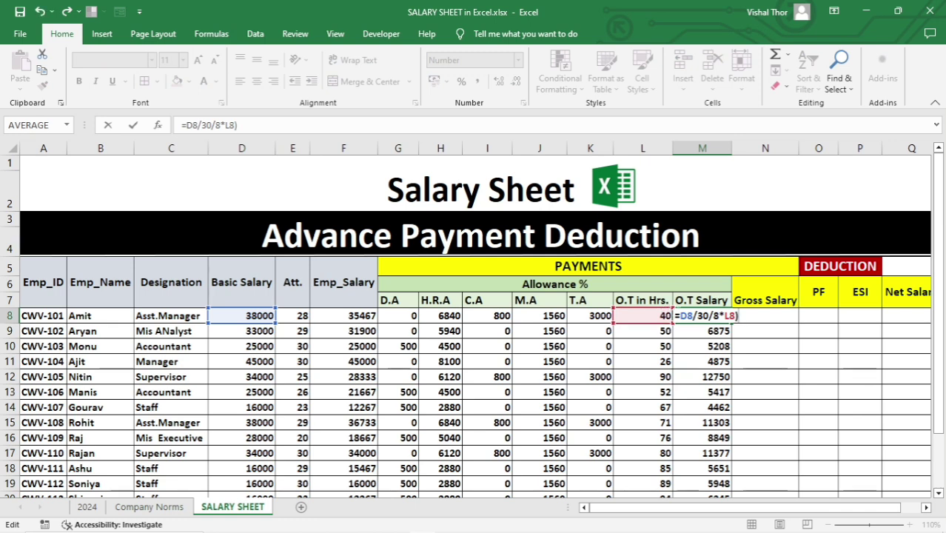
{"action": "type", "text": "("}
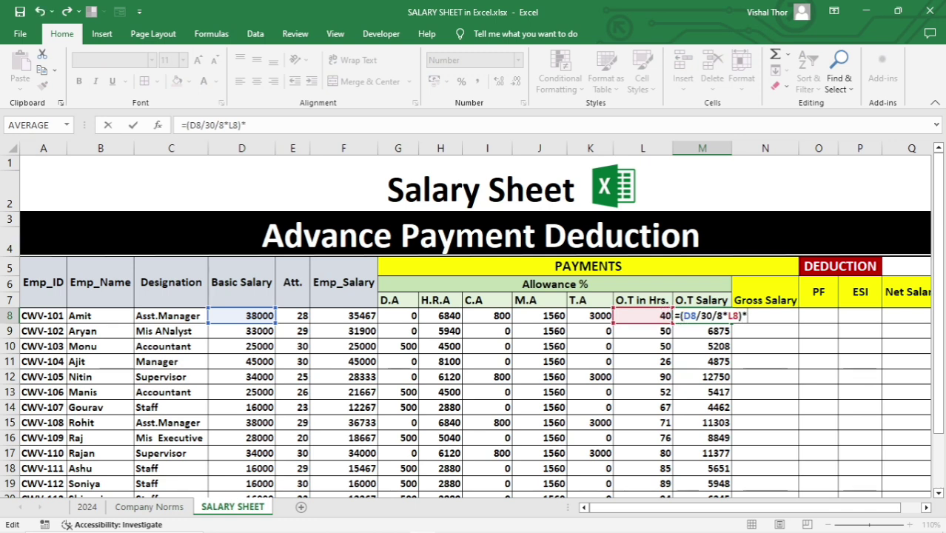
{"action": "type", "text": "*2"}
{"action": "key", "text": "Return"}
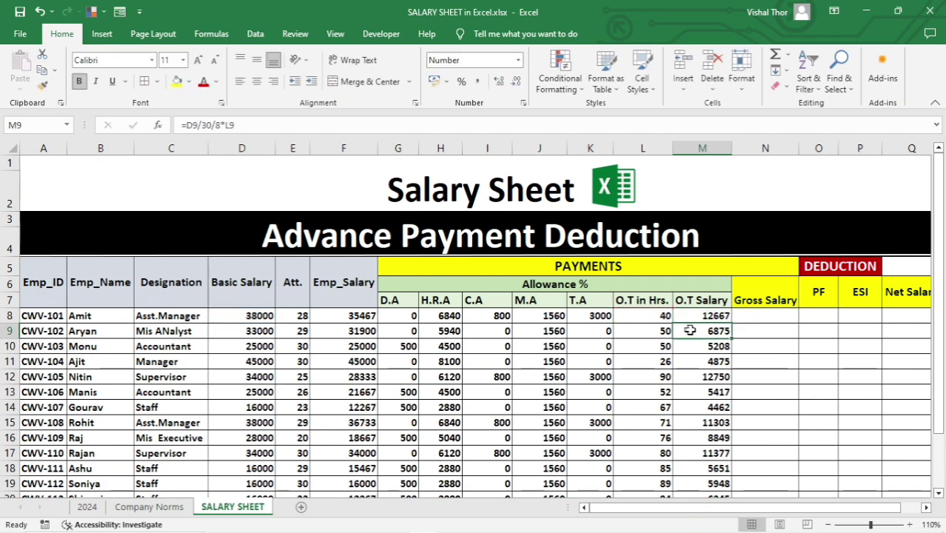
Fill the doubled overtime formula from M8 down to M23 and check it in M12
{"action": "left_click", "coordinate": [707, 316]}
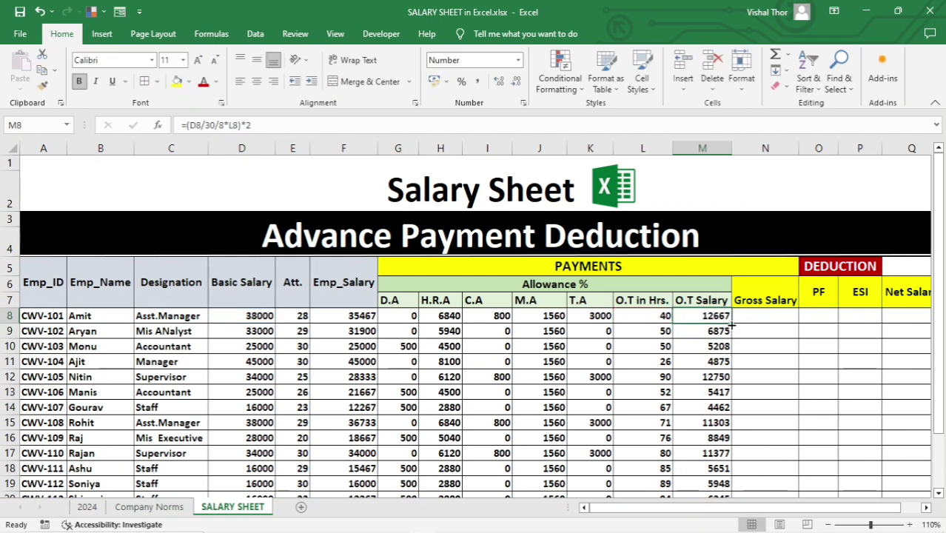
{"action": "double_click", "coordinate": [731, 323]}
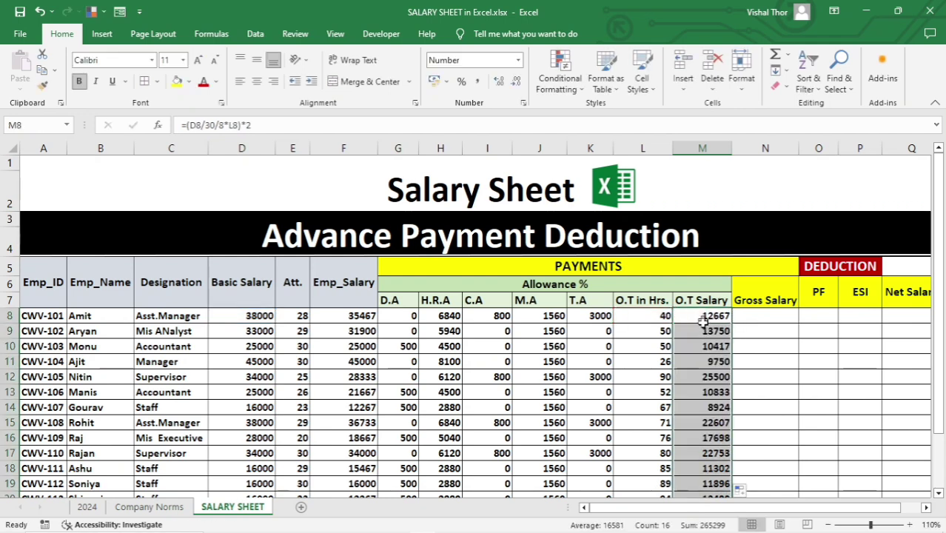
{"action": "left_click", "coordinate": [707, 377]}
{"action": "scroll", "coordinate": [707, 380], "scroll_direction": "right", "scroll_amount": 1}
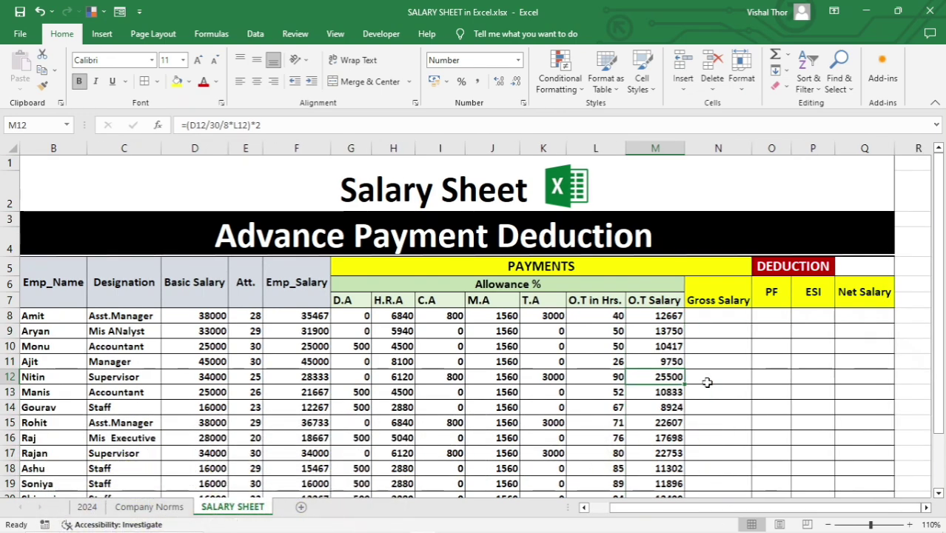
{"action": "left_click", "coordinate": [198, 315]}
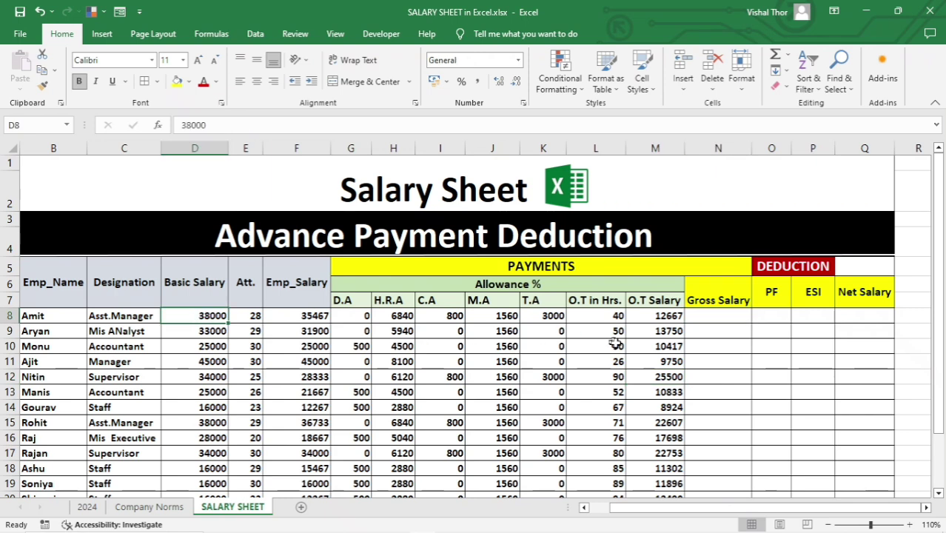
Start the Gross Salary formula in N8 by adding Emp_Salary, D.A and H.R.A as =F8+G8+H8
{"action": "left_click", "coordinate": [716, 314]}
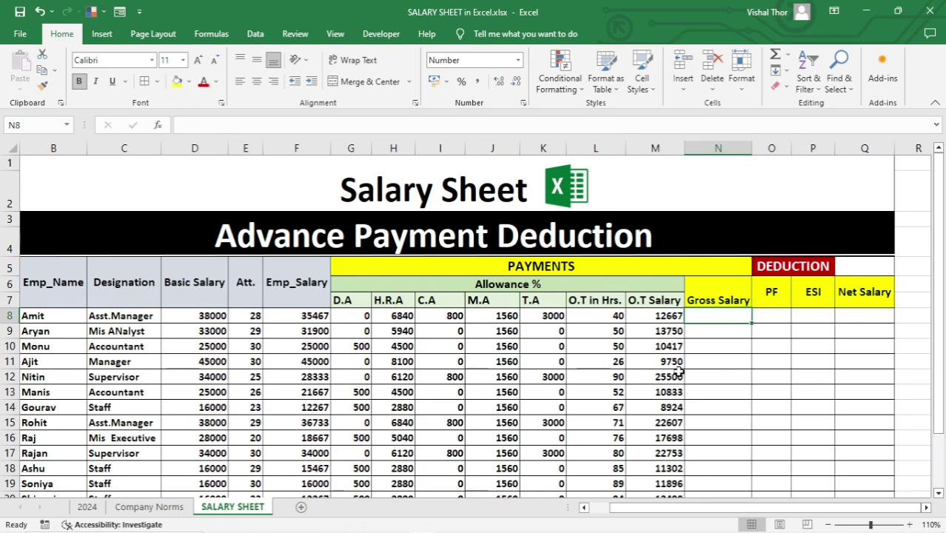
{"action": "type", "text": "="}
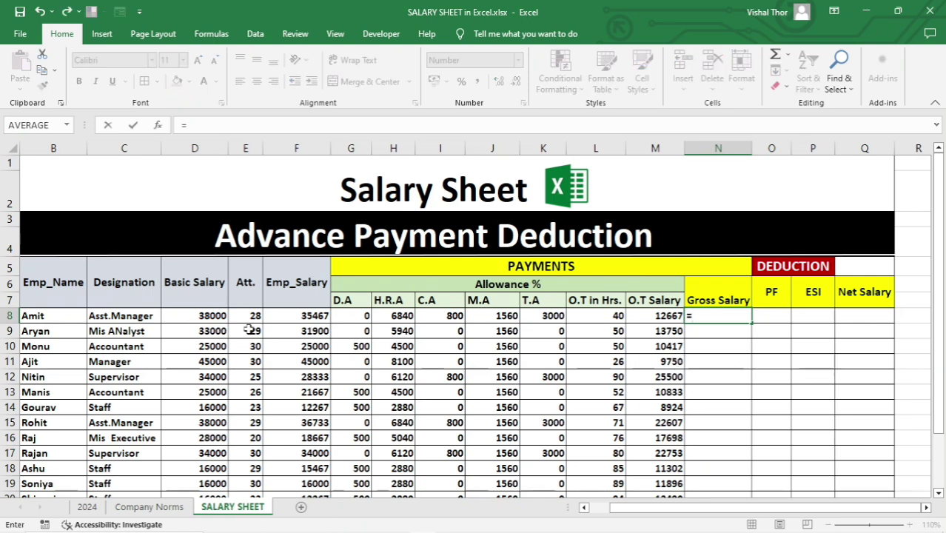
{"action": "left_click", "coordinate": [297, 315]}
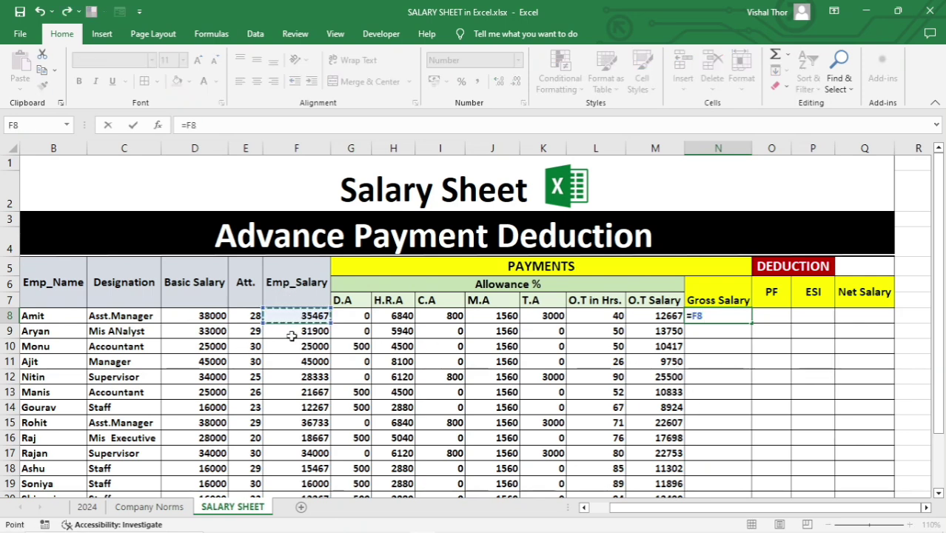
{"action": "type", "text": "+"}
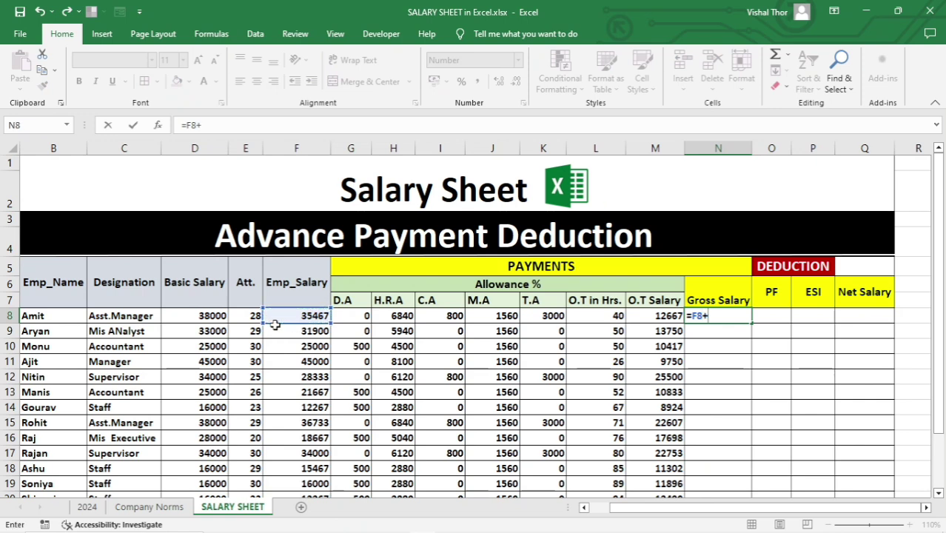
{"action": "left_click", "coordinate": [349, 315]}
{"action": "type", "text": "+"}
{"action": "left_click", "coordinate": [393, 315]}
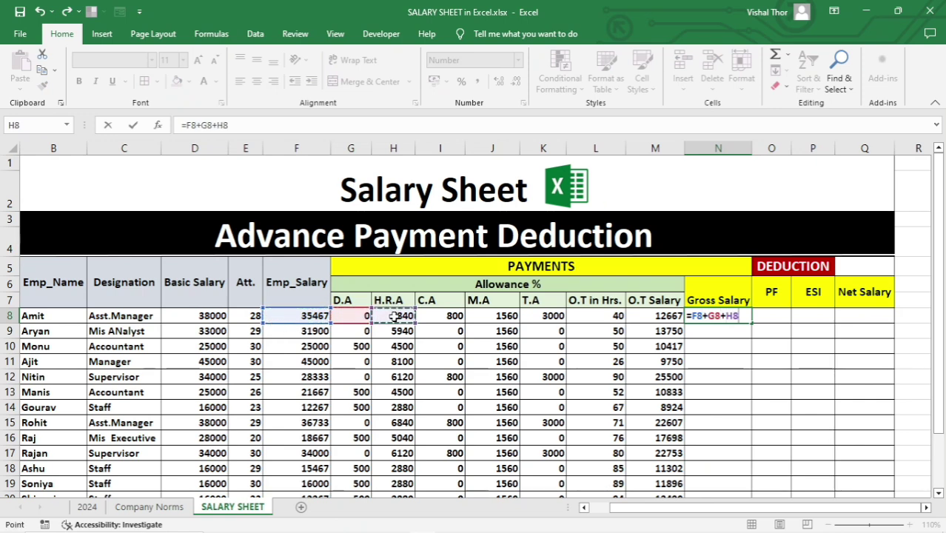
Complete the N8 formula by adding C.A, M.A, T.A and O.T Salary, giving =F8+G8+H8+I8+J8+K8+M8
{"action": "type", "text": "+"}
{"action": "left_click", "coordinate": [438, 315]}
{"action": "type", "text": "+"}
{"action": "left_click", "coordinate": [486, 316]}
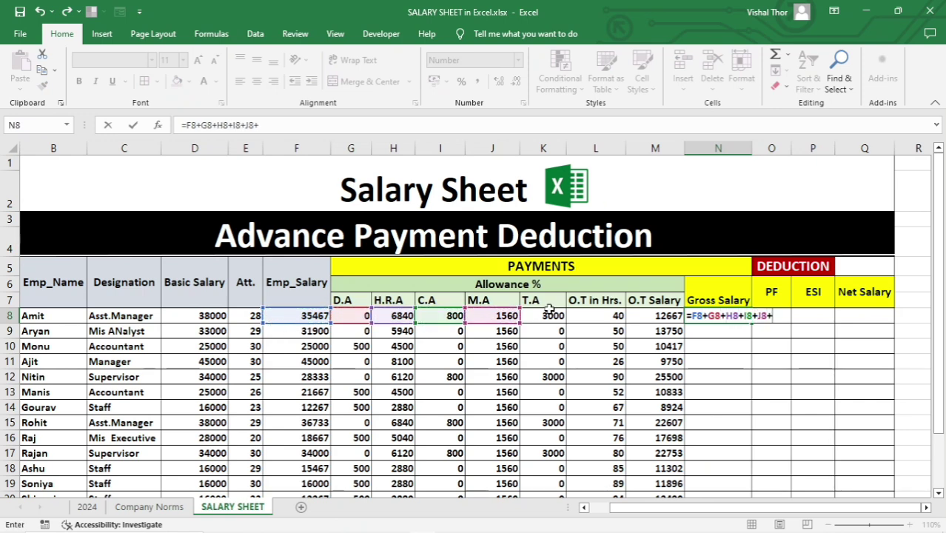
{"action": "type", "text": "+"}
{"action": "left_click", "coordinate": [544, 314]}
{"action": "type", "text": "+"}
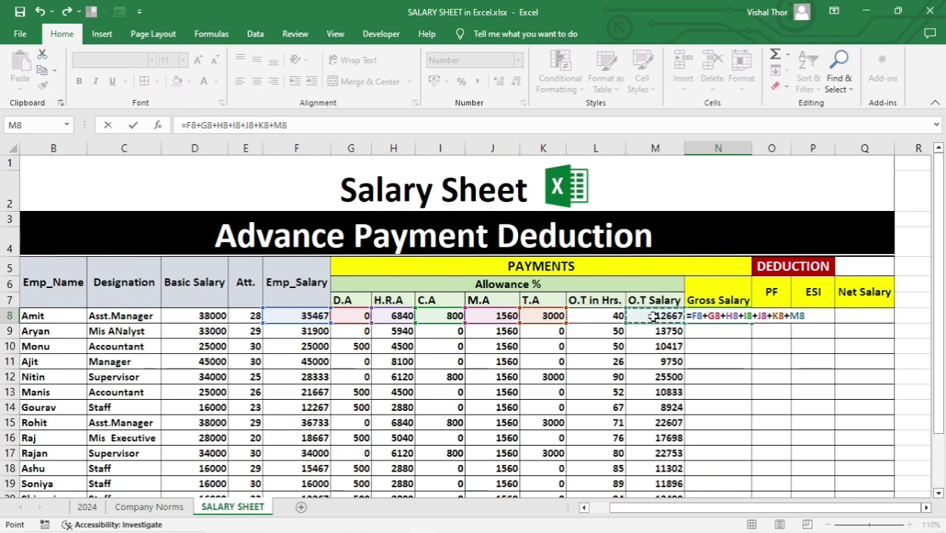
{"action": "key", "text": "Return"}
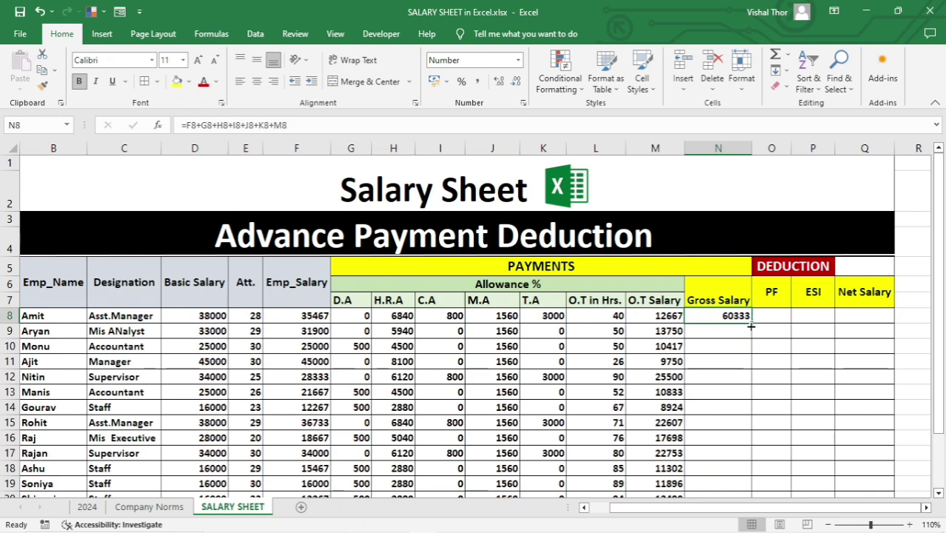
Fill the Gross Salary formula from N8 down to N23 and select the PF and ESI columns from their headings to row 23
{"action": "double_click", "coordinate": [751, 324]}
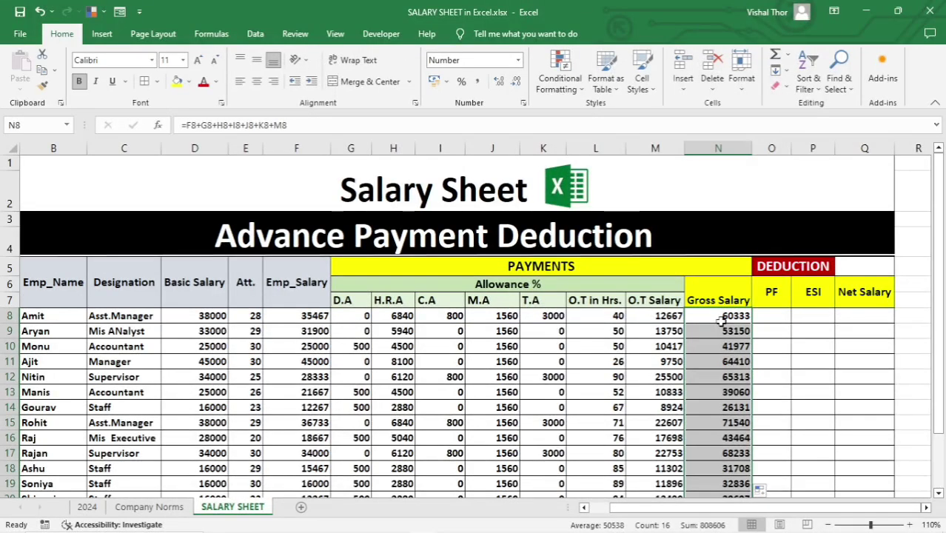
{"action": "left_click", "coordinate": [814, 408]}
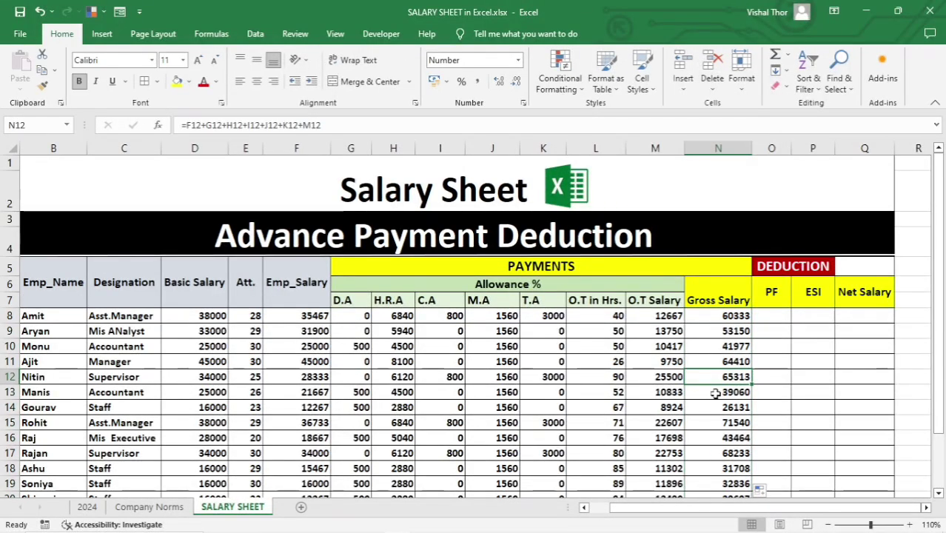
{"action": "left_click_drag", "start_coordinate": [771, 291], "coordinate": [827, 501]}
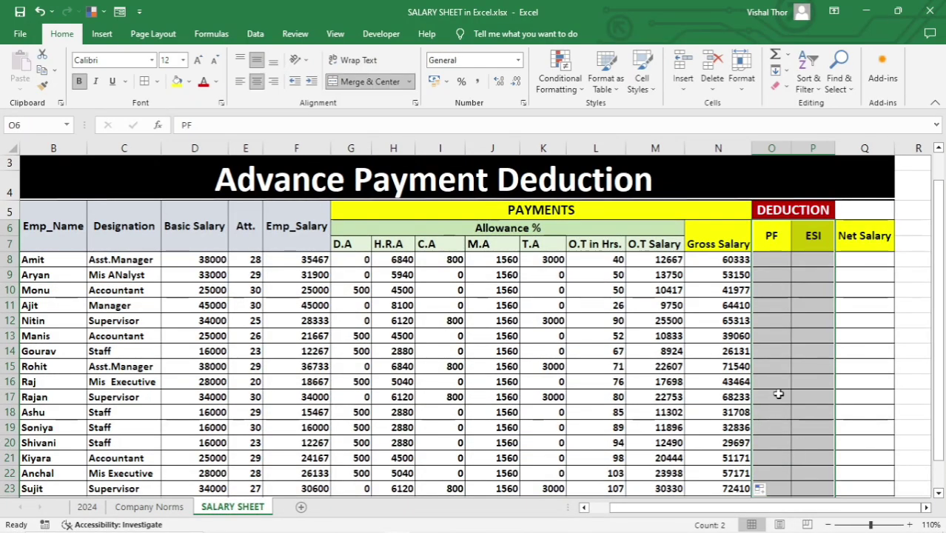
{"action": "scroll", "coordinate": [767, 345], "scroll_direction": "up", "scroll_amount": 1}
{"action": "left_click", "coordinate": [773, 297]}
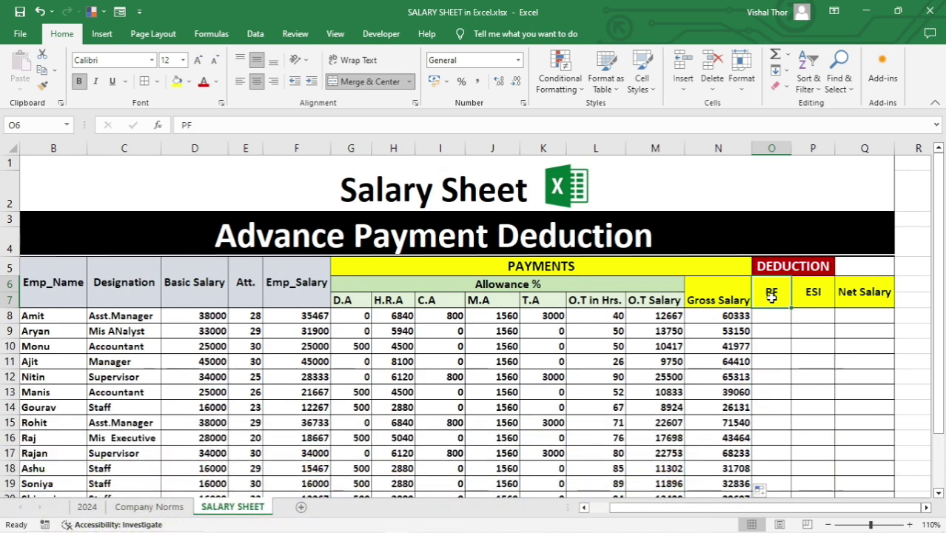
{"action": "left_click", "coordinate": [740, 318]}
{"action": "left_click", "coordinate": [770, 298]}
{"action": "left_click", "coordinate": [772, 315]}
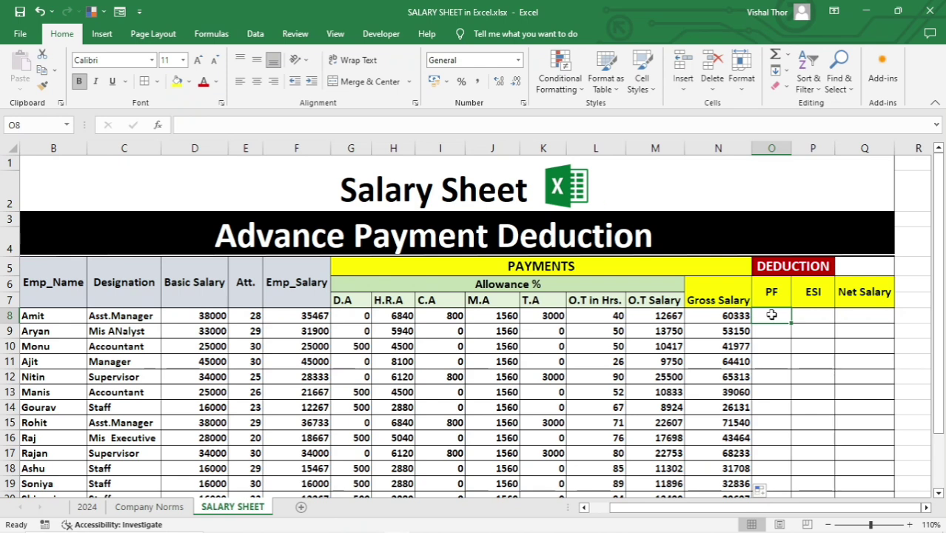
{"action": "key", "text": "Down"}
{"action": "key", "text": "Down"}
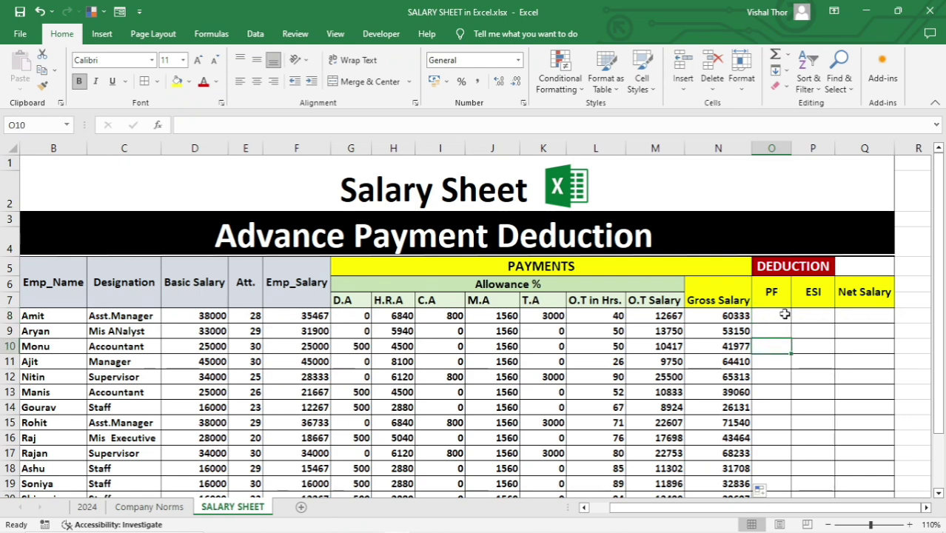
{"action": "left_click", "coordinate": [779, 313]}
{"action": "type", "text": "="}
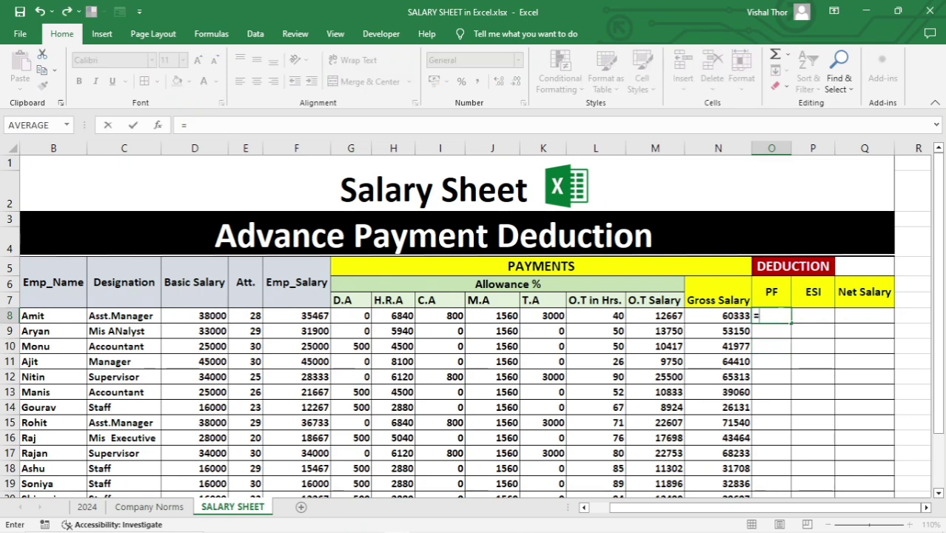
{"action": "left_click", "coordinate": [192, 318]}
{"action": "type", "text": "*"}
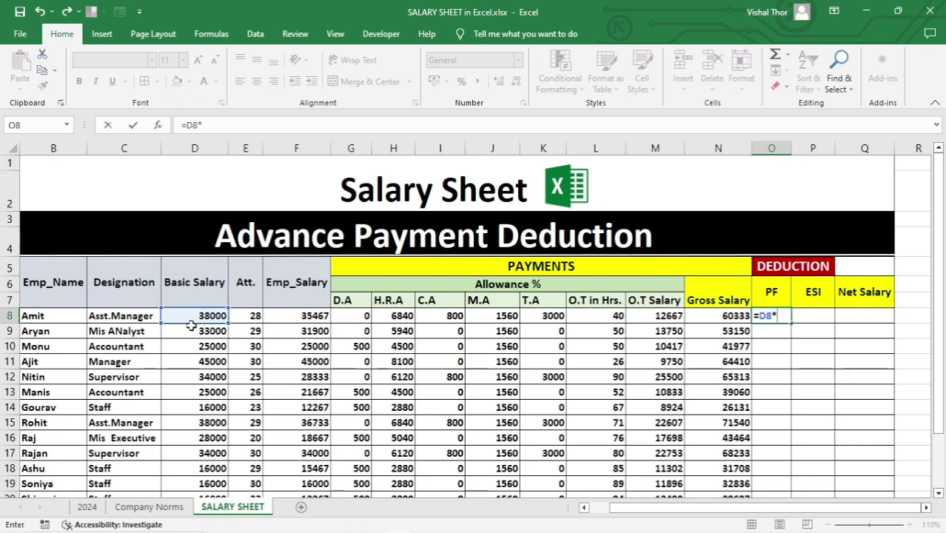
{"action": "type", "text": "12%"}
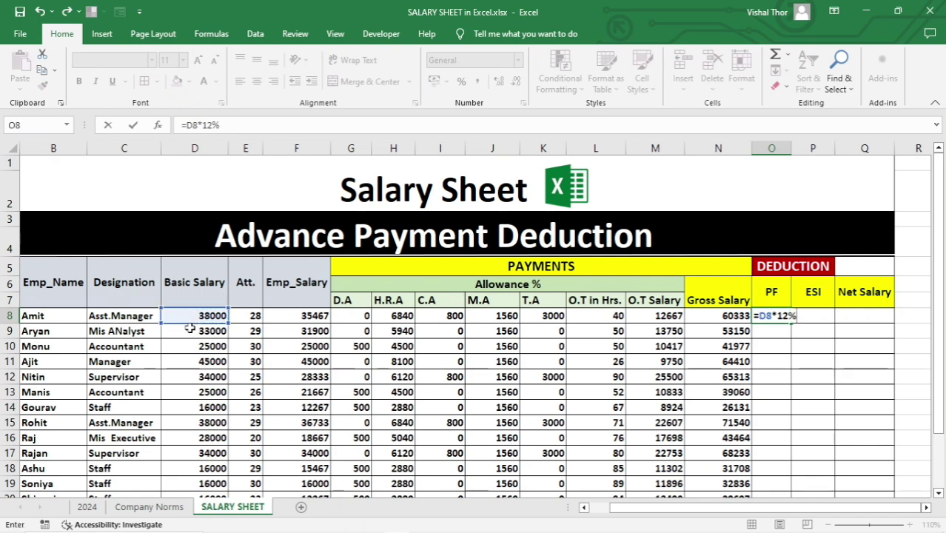
{"action": "key", "text": "ctrl+Return"}
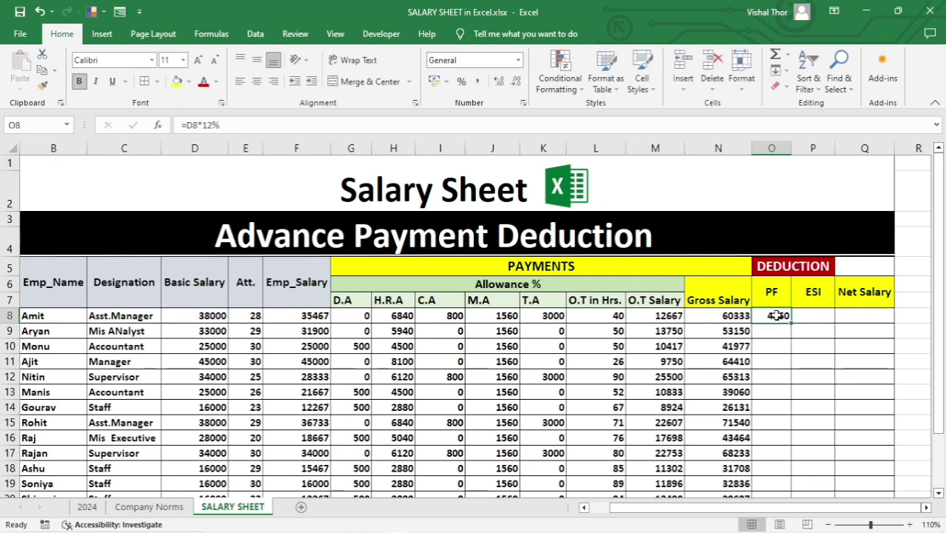
{"action": "key", "text": "Delete"}
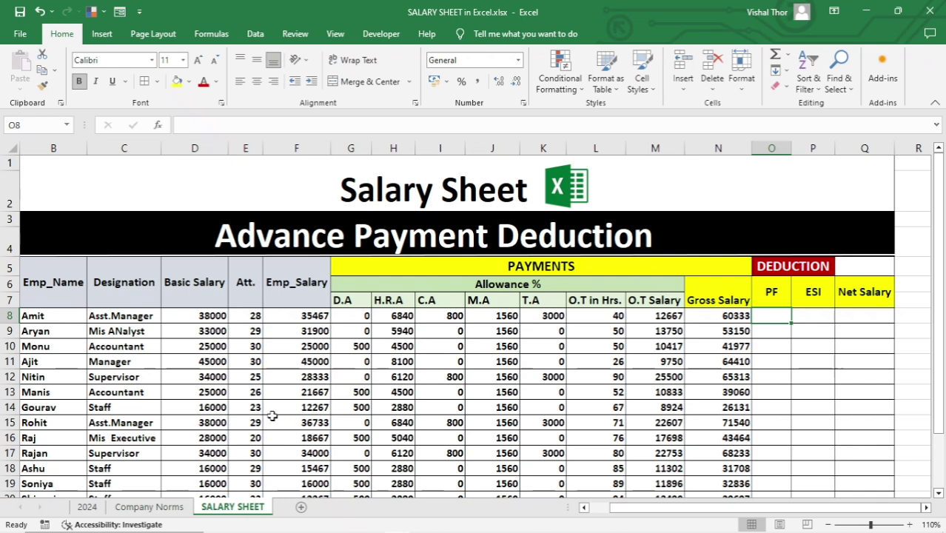
Consult the Provident Fund rule on the Company Norms sheet, then enter =(D8+G8)*12% in O8 of SALARY SHEET and fill it down to O23
{"action": "left_click", "coordinate": [147, 507]}
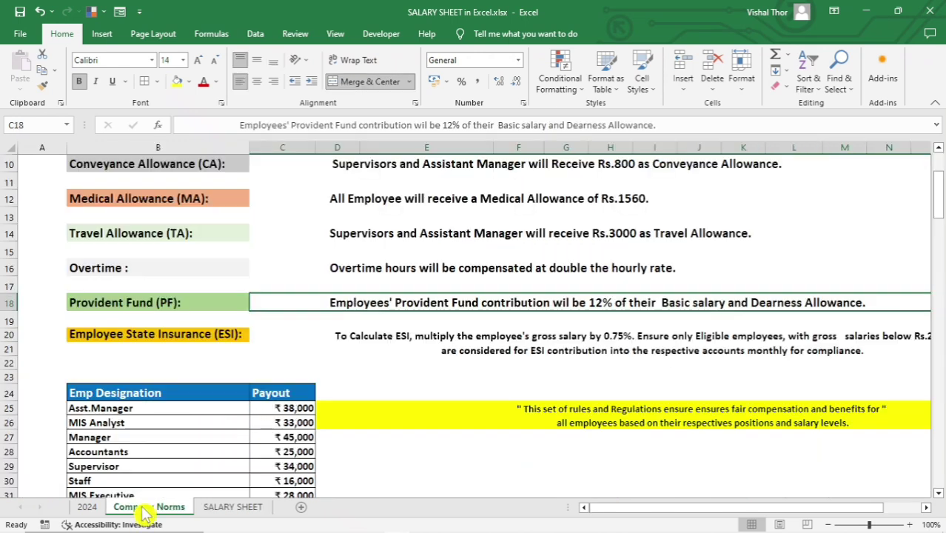
{"action": "left_click", "coordinate": [152, 305]}
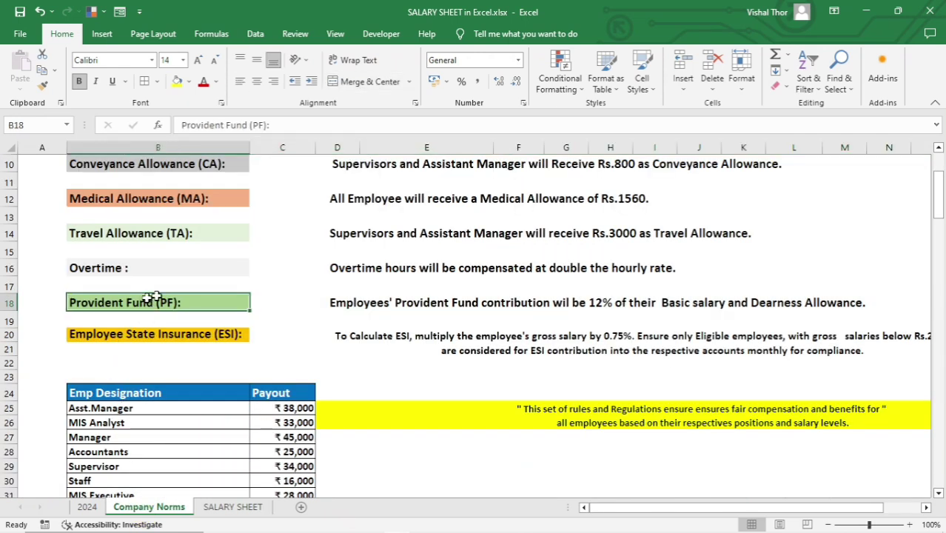
{"action": "left_click", "coordinate": [415, 307]}
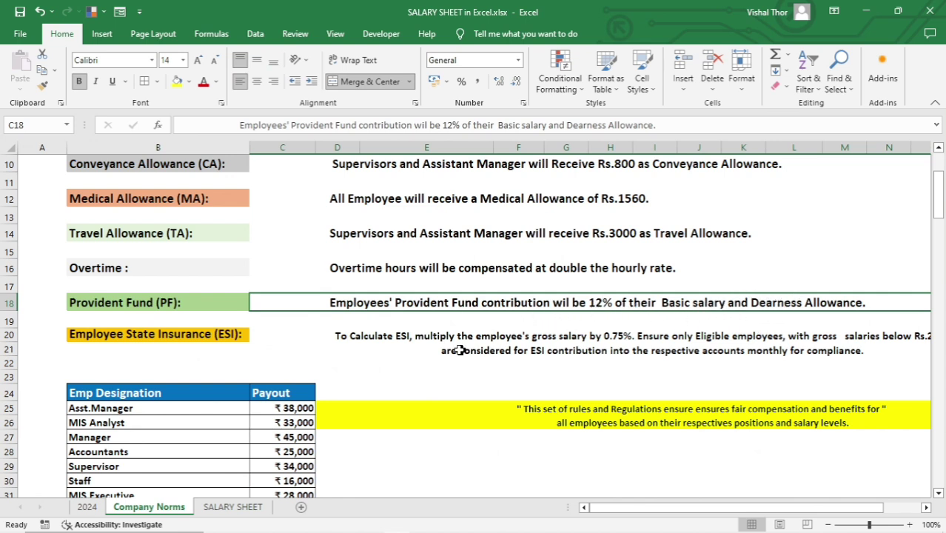
{"action": "left_click", "coordinate": [222, 506]}
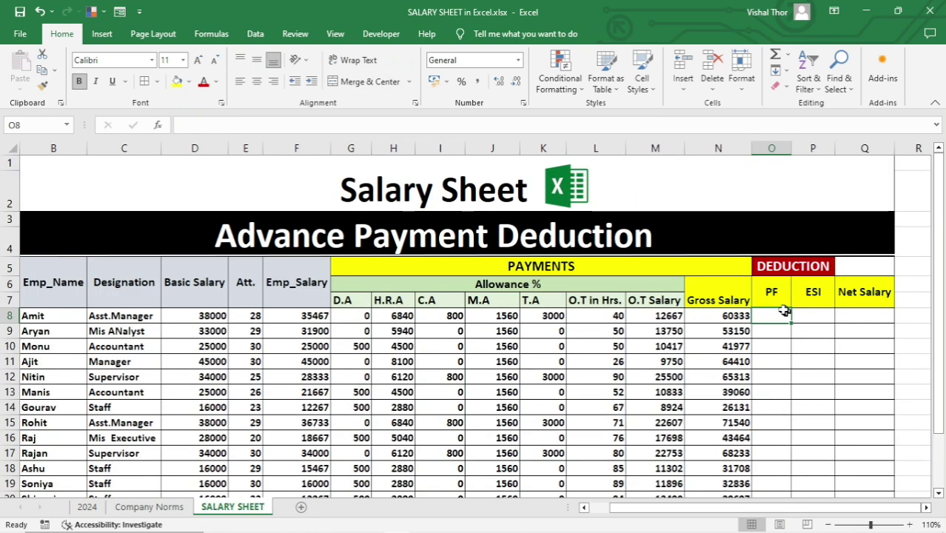
{"action": "type", "text": "=("}
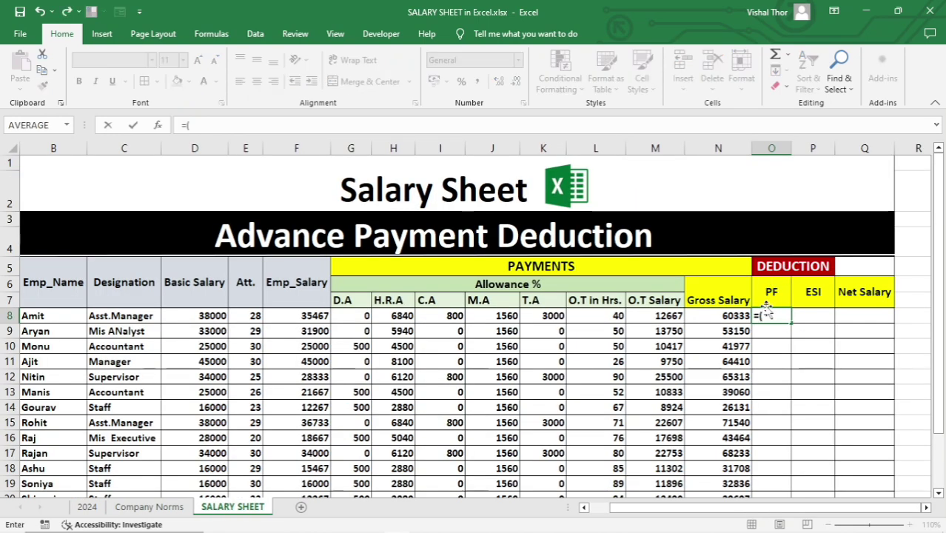
{"action": "left_click", "coordinate": [185, 315]}
{"action": "type", "text": "+"}
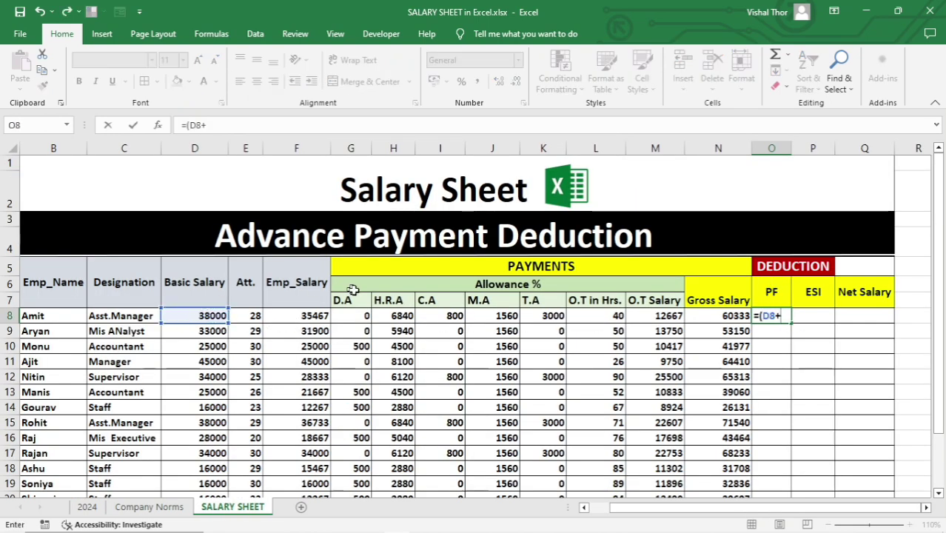
{"action": "left_click", "coordinate": [356, 315]}
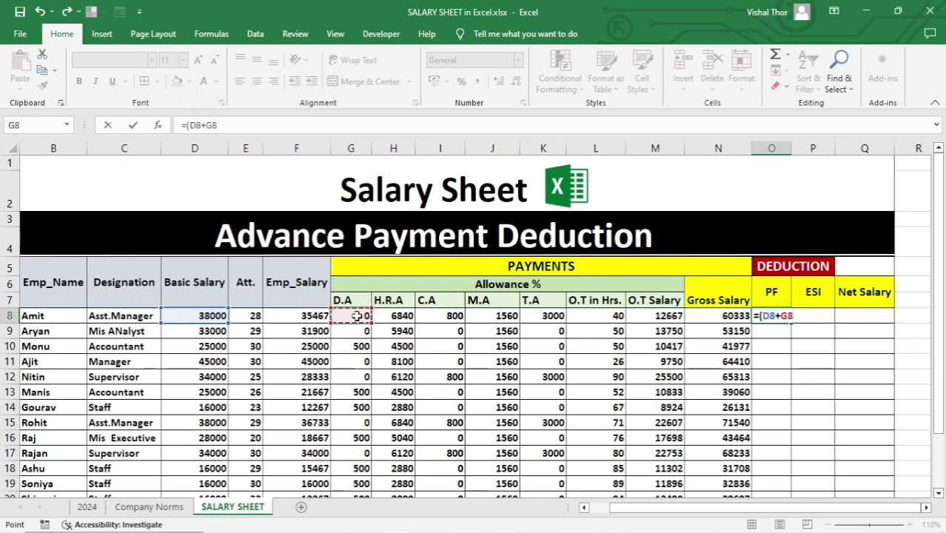
{"action": "type", "text": ")"}
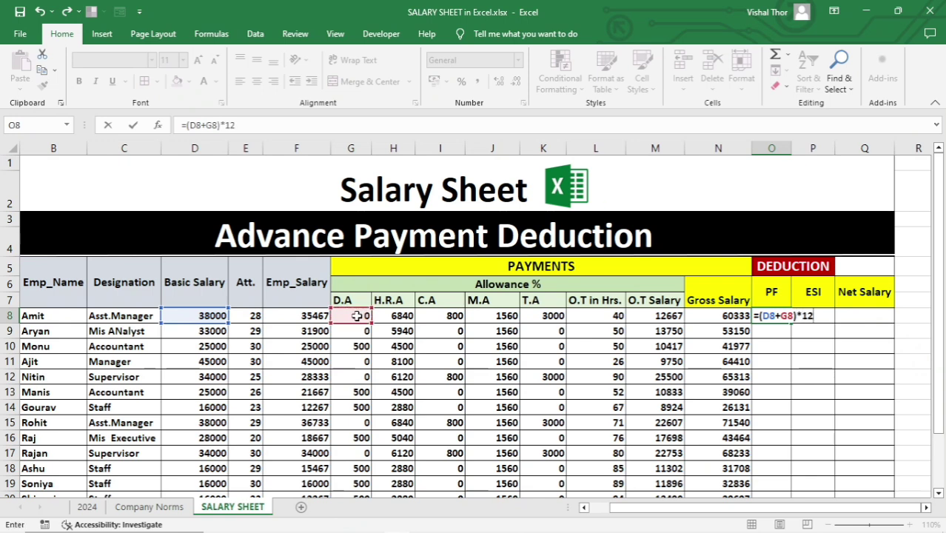
{"action": "type", "text": "*12%"}
{"action": "key", "text": "ctrl+Return"}
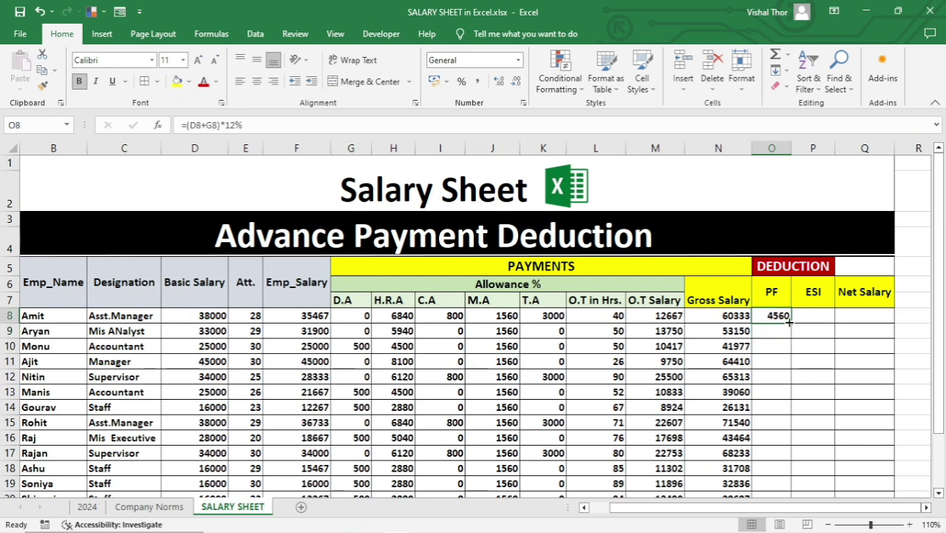
{"action": "double_click", "coordinate": [789, 321]}
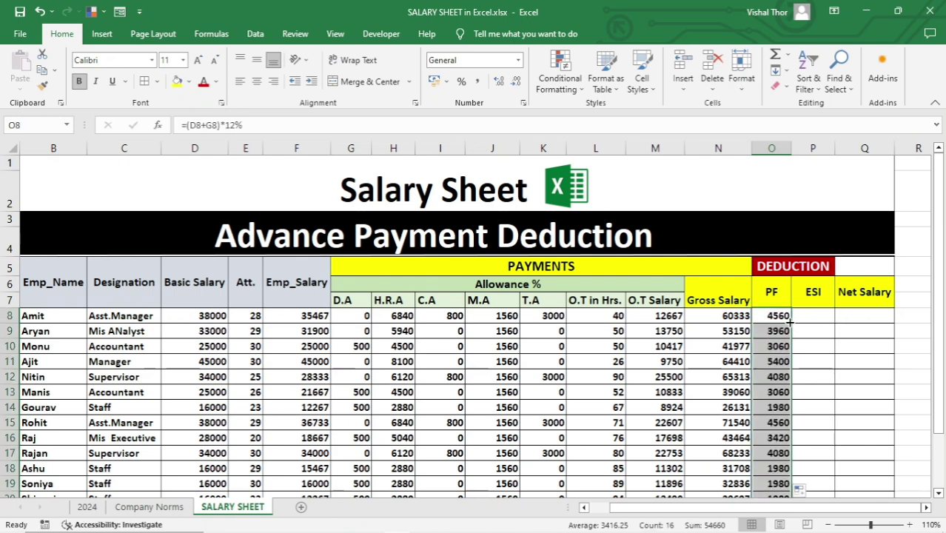
Consult the ESI rule on the Company Norms sheet and start the ESI formula in P8 of SALARY SHEET as =N8*0.75%
{"action": "left_click", "coordinate": [812, 293]}
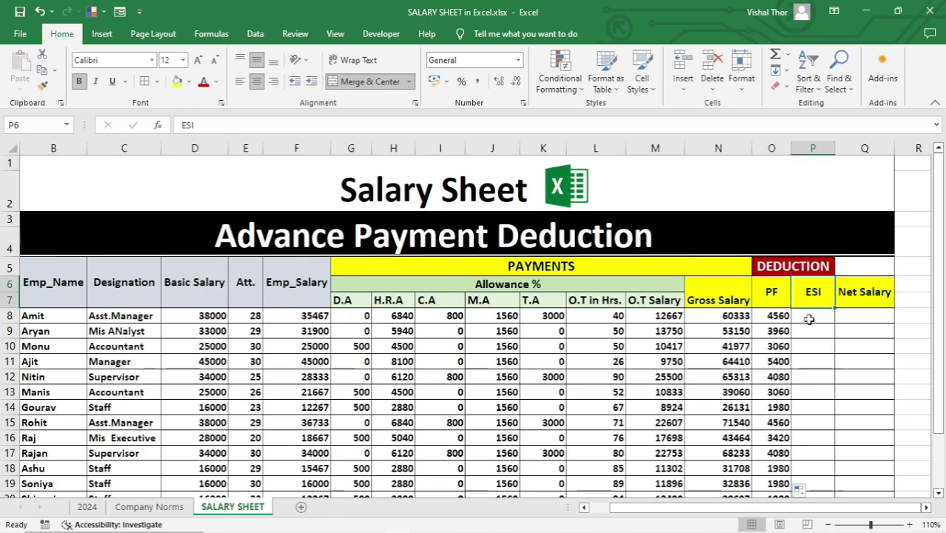
{"action": "left_click", "coordinate": [809, 319]}
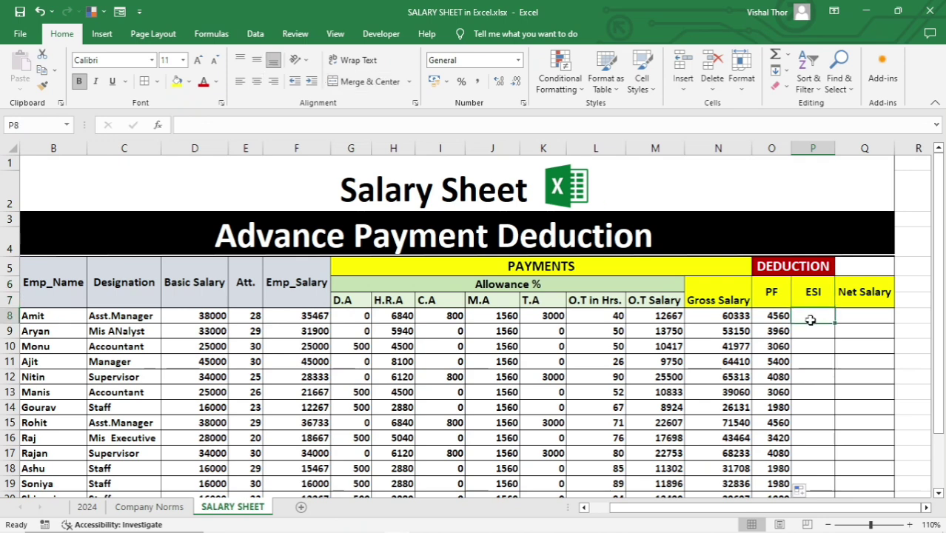
{"action": "left_click", "coordinate": [131, 510]}
{"action": "left_click", "coordinate": [122, 339]}
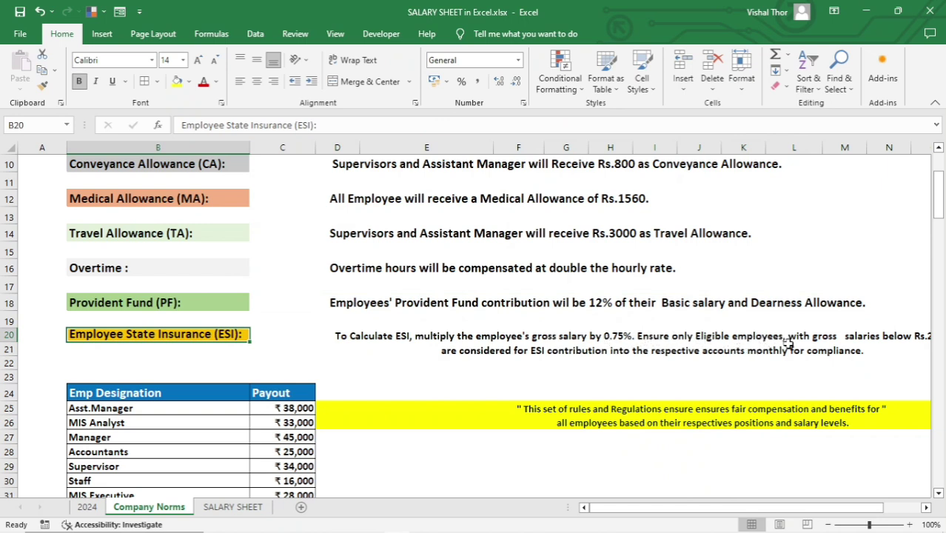
{"action": "mouse_move", "coordinate": [708, 511]}
{"action": "left_mouse_down"}
{"action": "mouse_move", "coordinate": [737, 510]}
{"action": "mouse_move", "coordinate": [708, 510]}
{"action": "left_mouse_up"}
{"action": "left_click", "coordinate": [794, 348]}
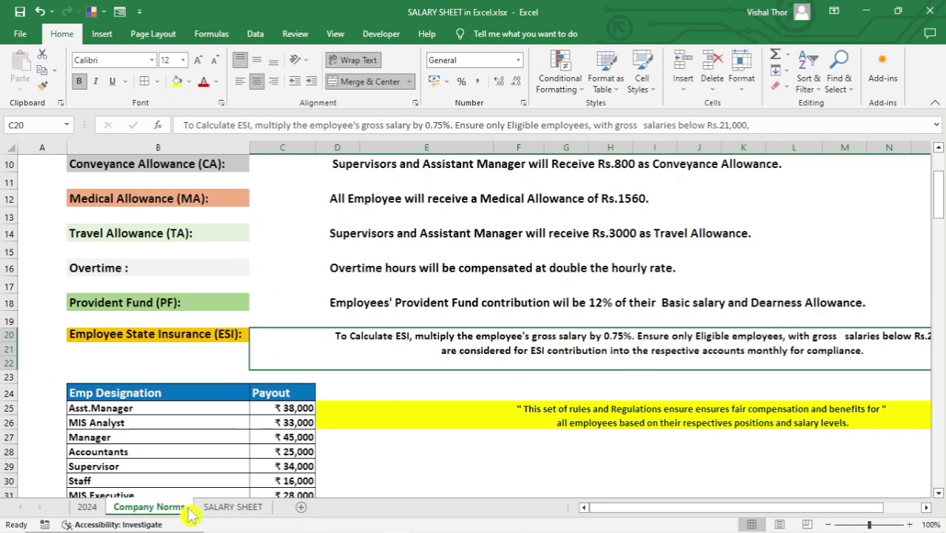
{"action": "left_click", "coordinate": [210, 508]}
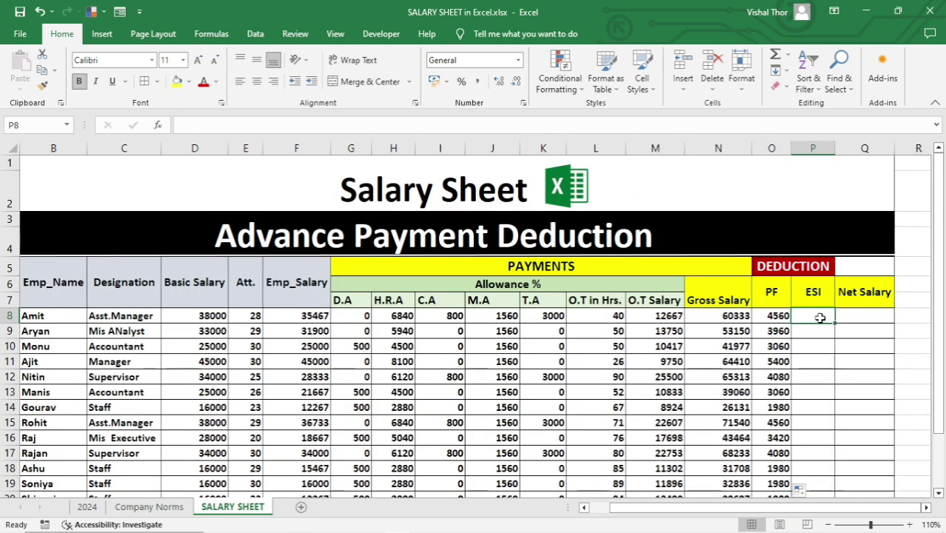
{"action": "type", "text": "="}
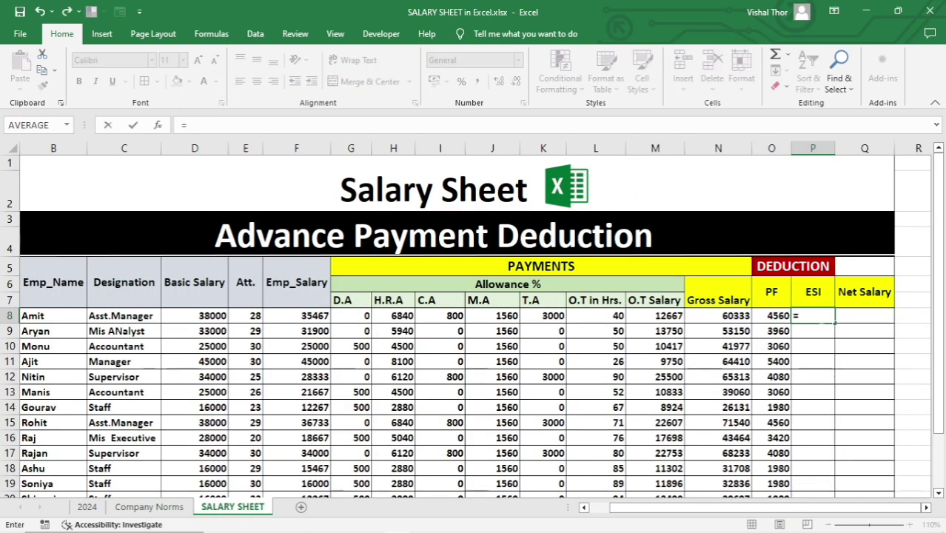
{"action": "left_click", "coordinate": [736, 316]}
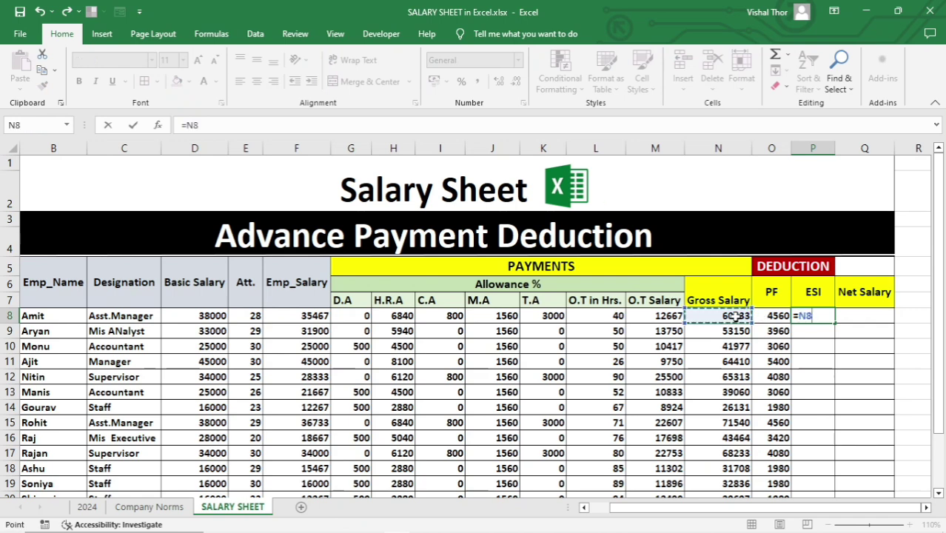
{"action": "type", "text": "*0.7"}
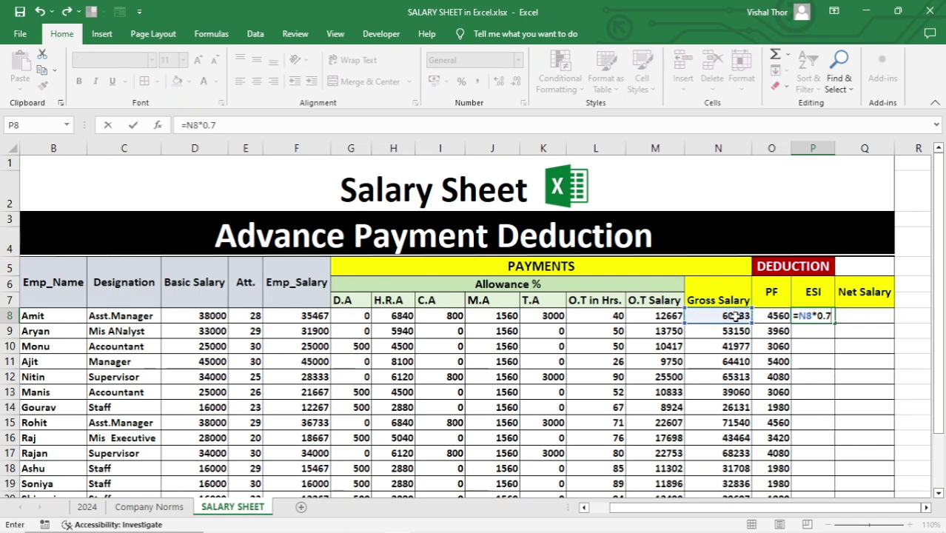
{"action": "type", "text": "5%"}
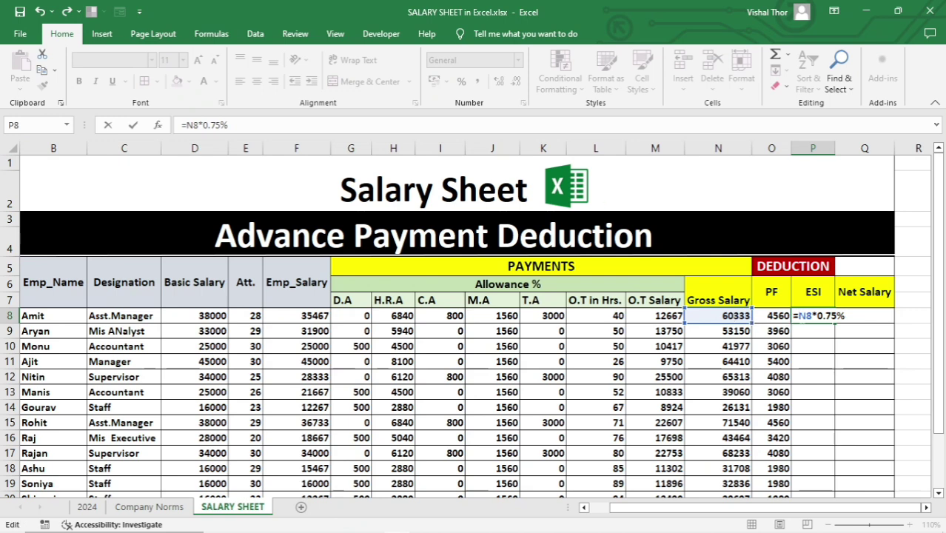
Wrap the P8 calculation in an IF test on Basic Salary, giving =IF(D8<=21000,N8*0.75%,0)
{"action": "type", "text": "IF("}
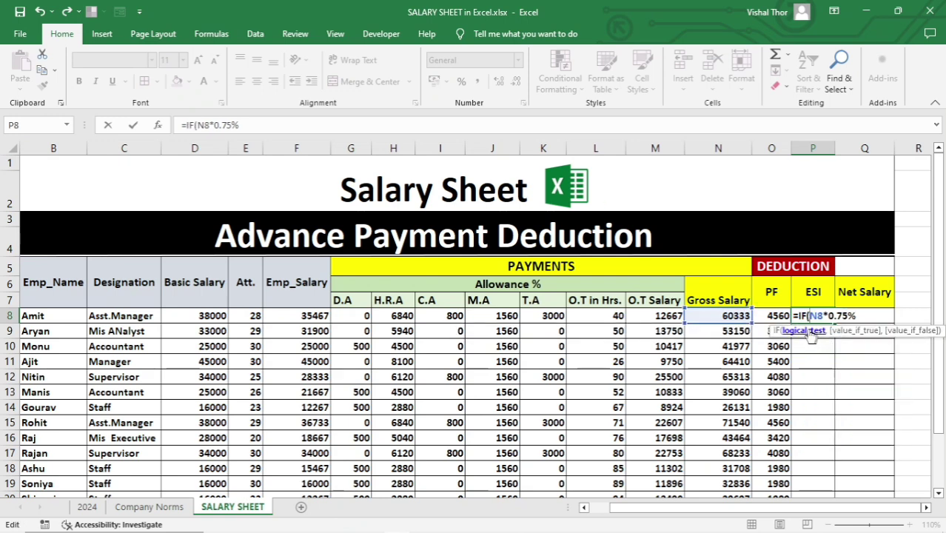
{"action": "left_click", "coordinate": [210, 316]}
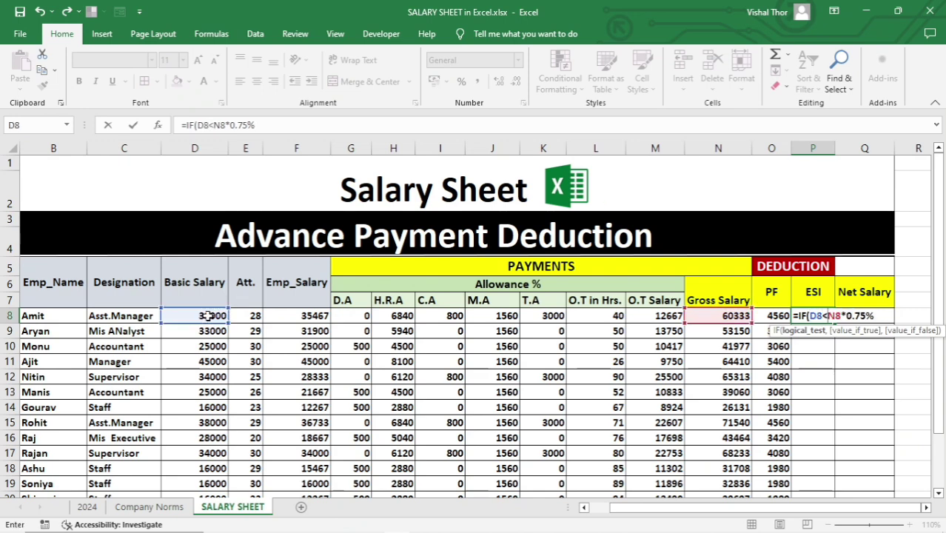
{"action": "type", "text": "<=2100"}
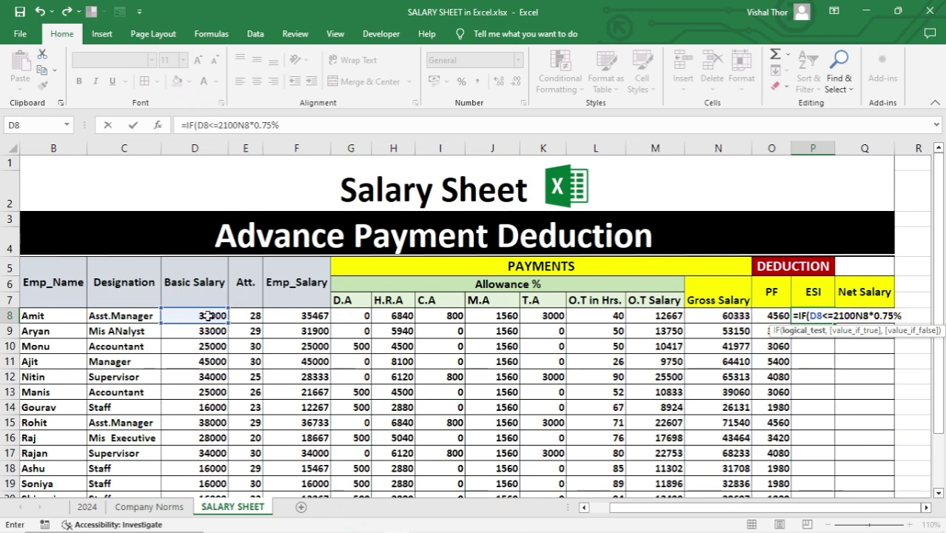
{"action": "type", "text": "0,N8*0.75%"}
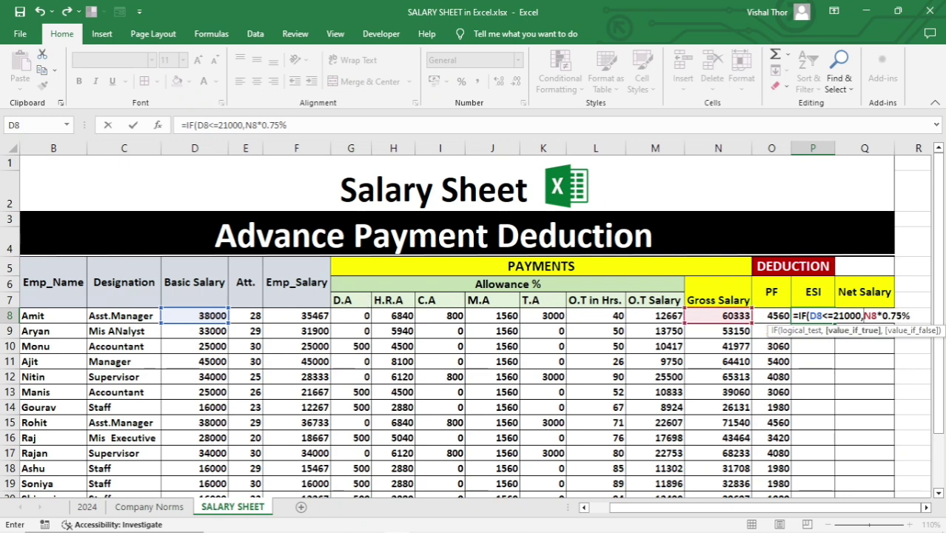
{"action": "type", "text": ",0"}
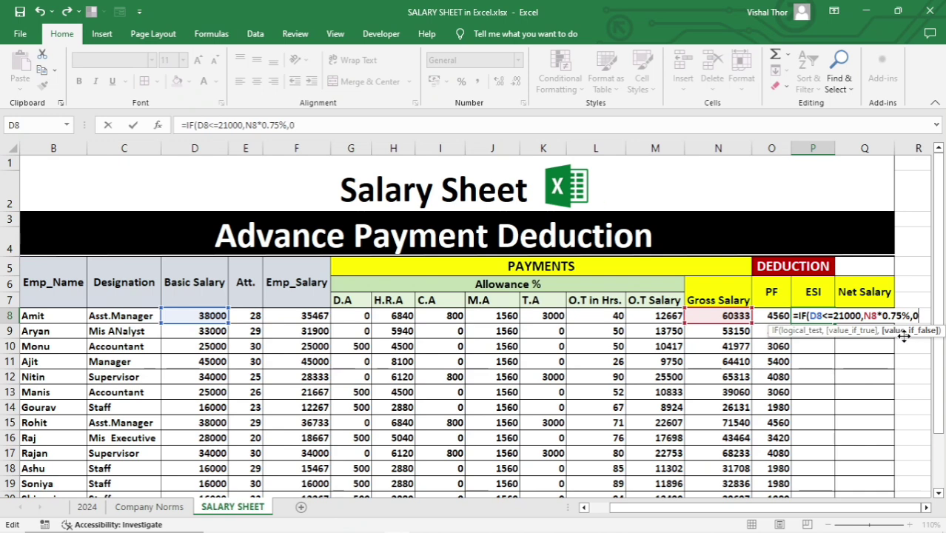
{"action": "key", "text": "Return"}
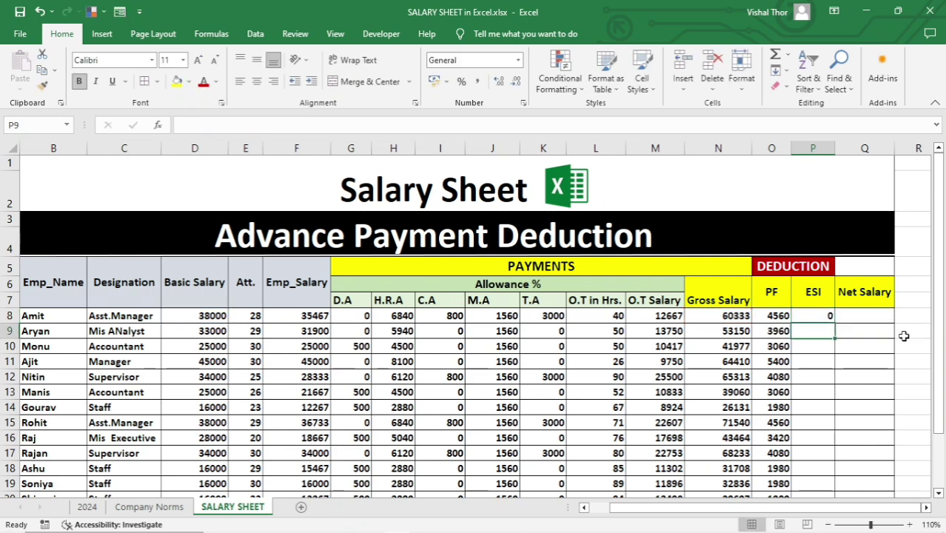
Fill the ESI formula from P8 down to P23 and check the filled rows
{"action": "left_click", "coordinate": [800, 318]}
{"action": "double_click", "coordinate": [834, 323]}
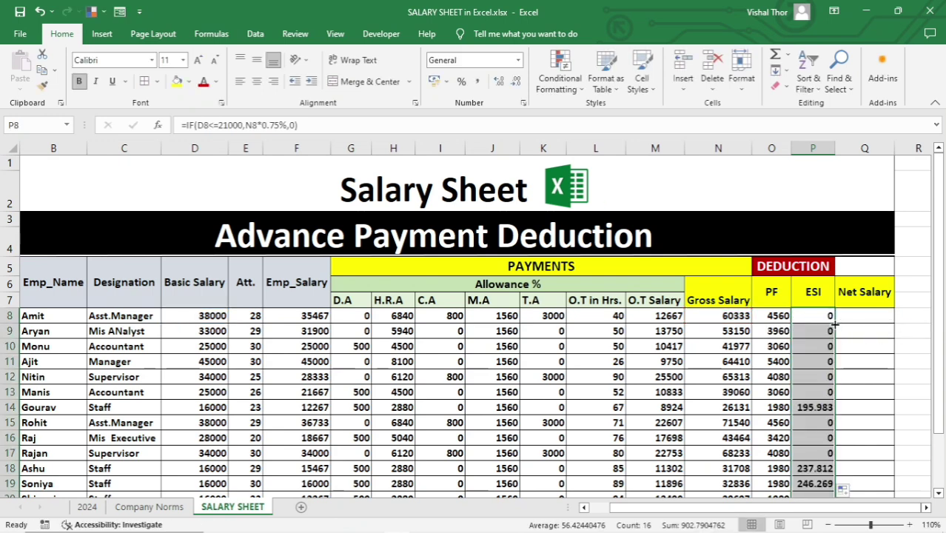
{"action": "scroll", "coordinate": [741, 385], "scroll_direction": "down", "scroll_amount": 1}
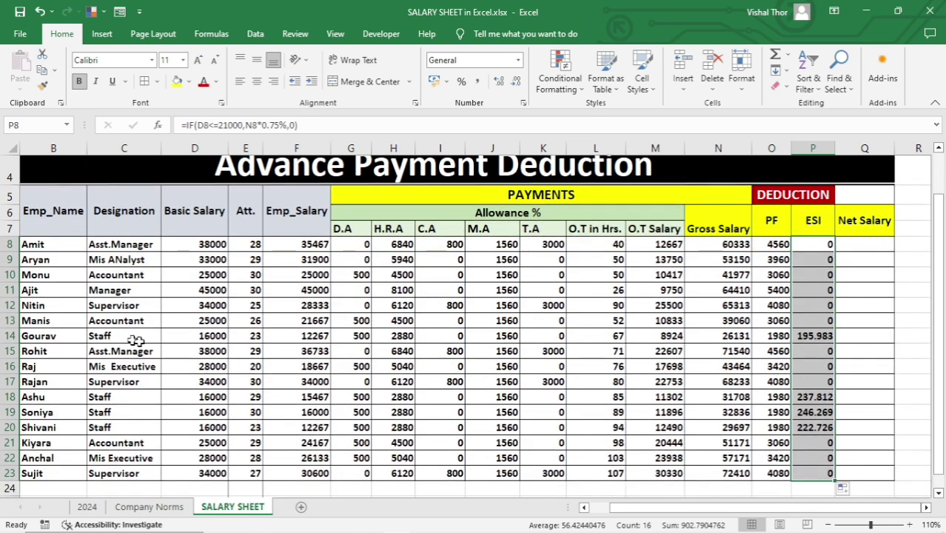
Reduce the ESI values in P8:P23 to whole numbers with no decimal places
{"action": "scroll", "coordinate": [740, 385], "scroll_direction": "up", "scroll_amount": 1}
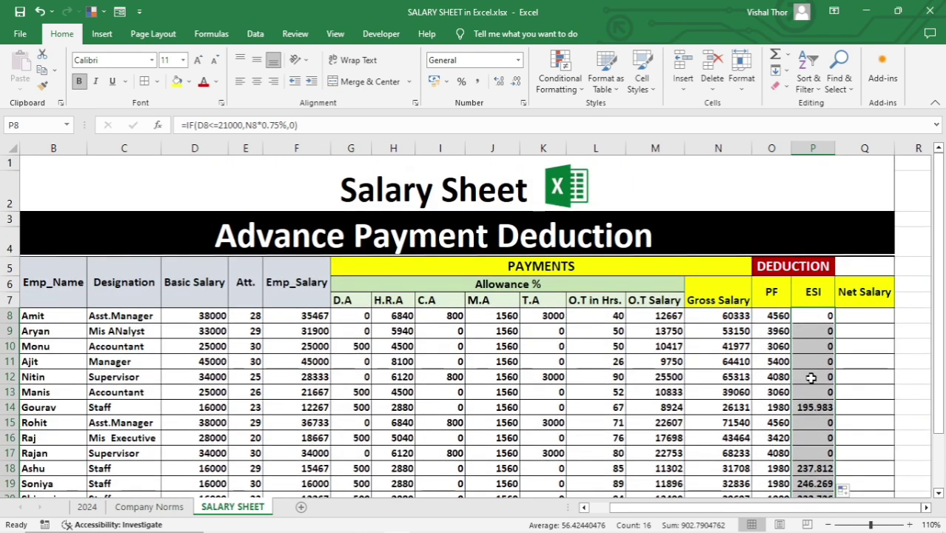
{"action": "scroll", "coordinate": [815, 379], "scroll_direction": "down", "scroll_amount": 1}
{"action": "left_click", "coordinate": [518, 82]}
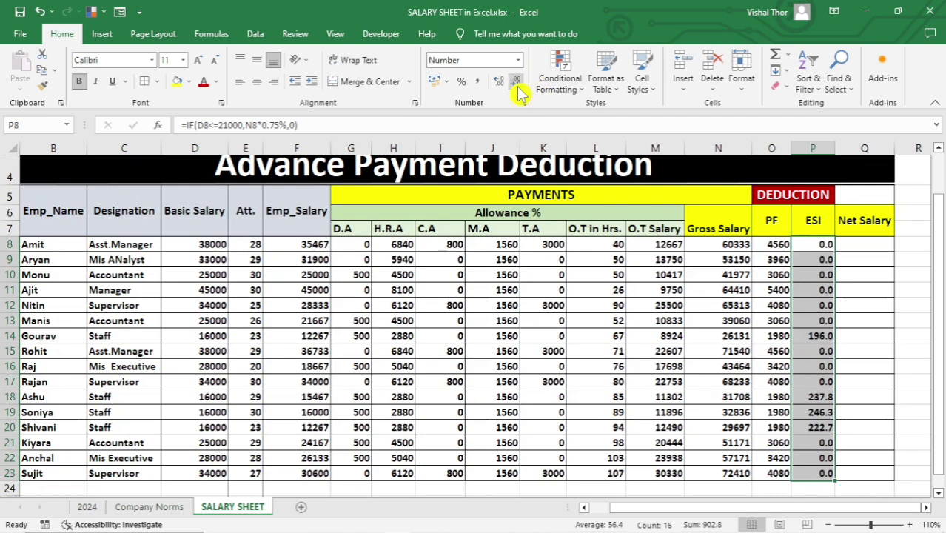
{"action": "left_click", "coordinate": [516, 81]}
{"action": "left_click", "coordinate": [820, 366]}
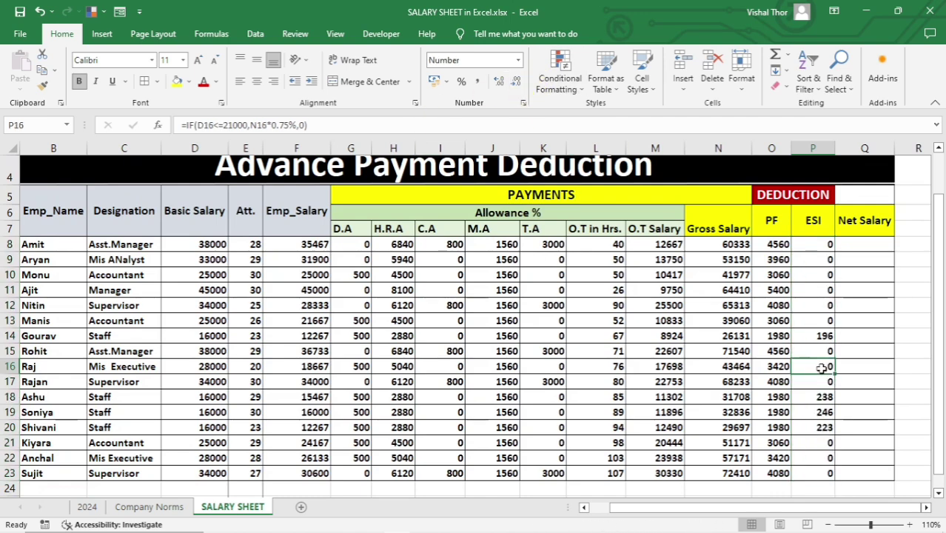
{"action": "scroll", "coordinate": [820, 365], "scroll_direction": "up", "scroll_amount": 1}
{"action": "scroll", "coordinate": [820, 366], "scroll_direction": "down", "scroll_amount": 1}
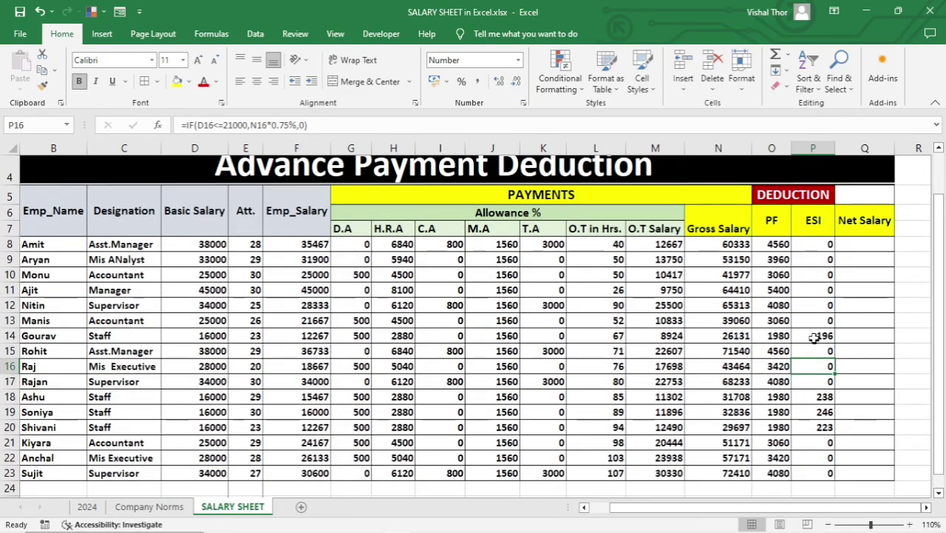
Enter the Net Salary formula =N8-O8-P8 in Q8, subtracting PF and ESI from Gross Salary
{"action": "scroll", "coordinate": [820, 339], "scroll_direction": "up", "scroll_amount": 1}
{"action": "left_click", "coordinate": [854, 319]}
{"action": "left_click", "coordinate": [848, 295]}
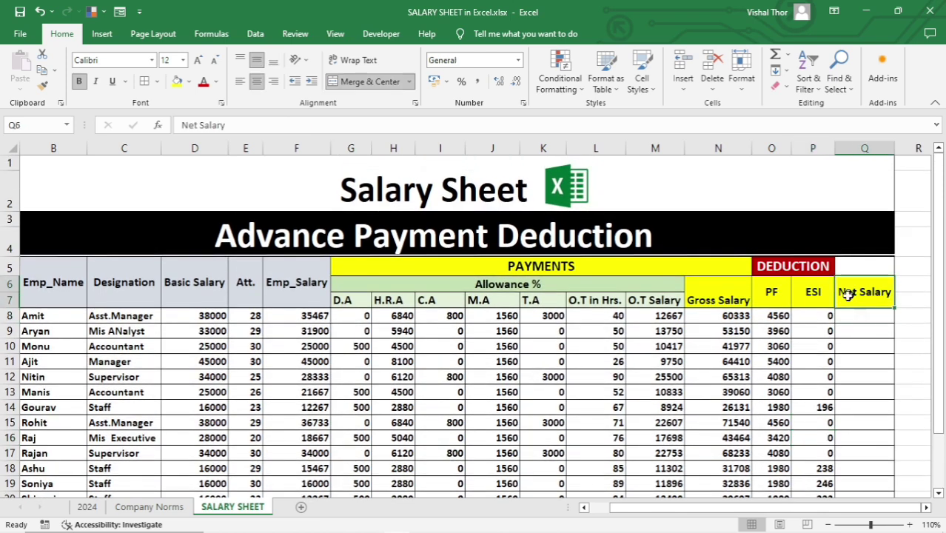
{"action": "left_click", "coordinate": [864, 328]}
{"action": "left_click", "coordinate": [859, 317]}
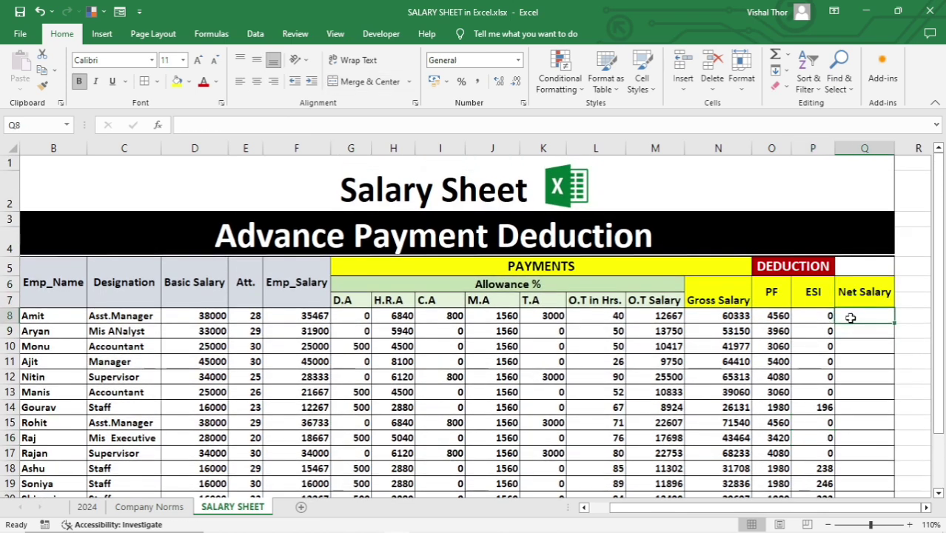
{"action": "type", "text": "="}
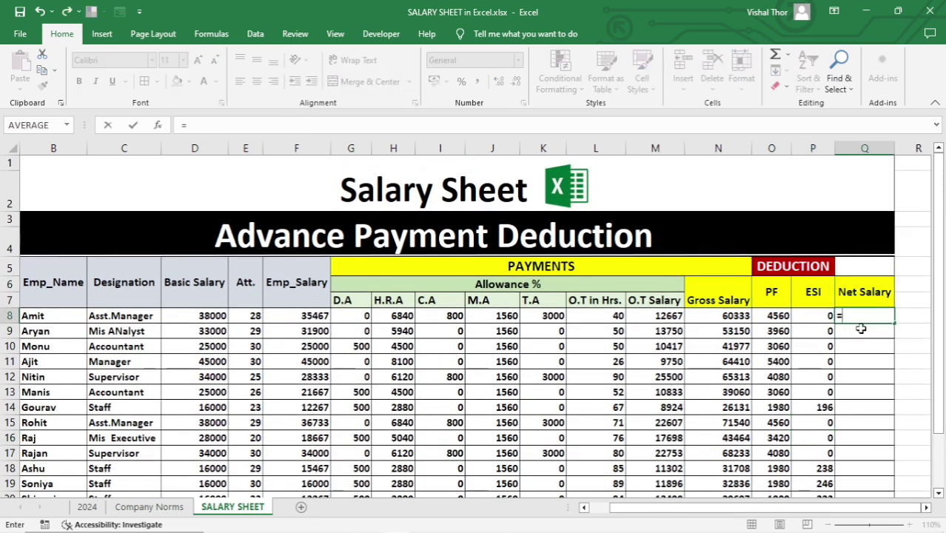
{"action": "left_click", "coordinate": [720, 314]}
{"action": "type", "text": "-"}
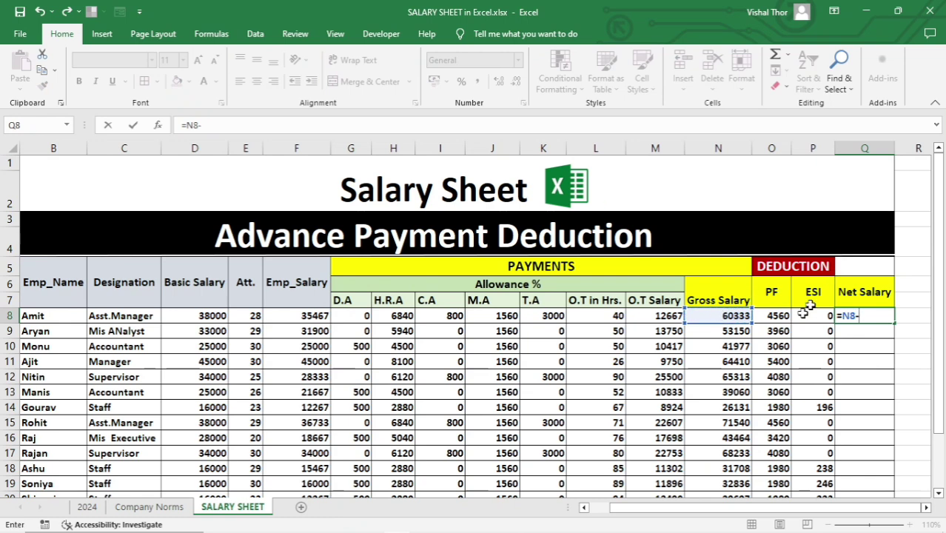
{"action": "left_click", "coordinate": [775, 316]}
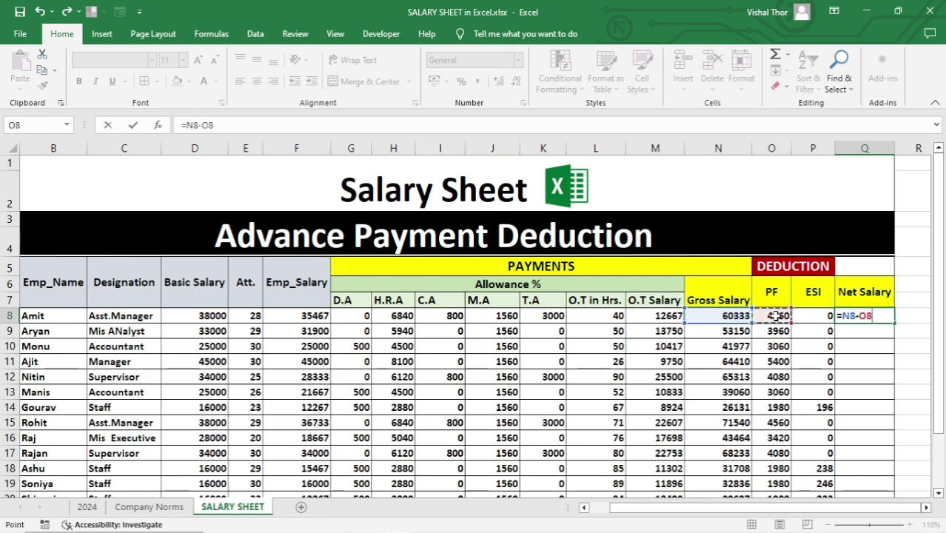
{"action": "left_click", "coordinate": [812, 316]}
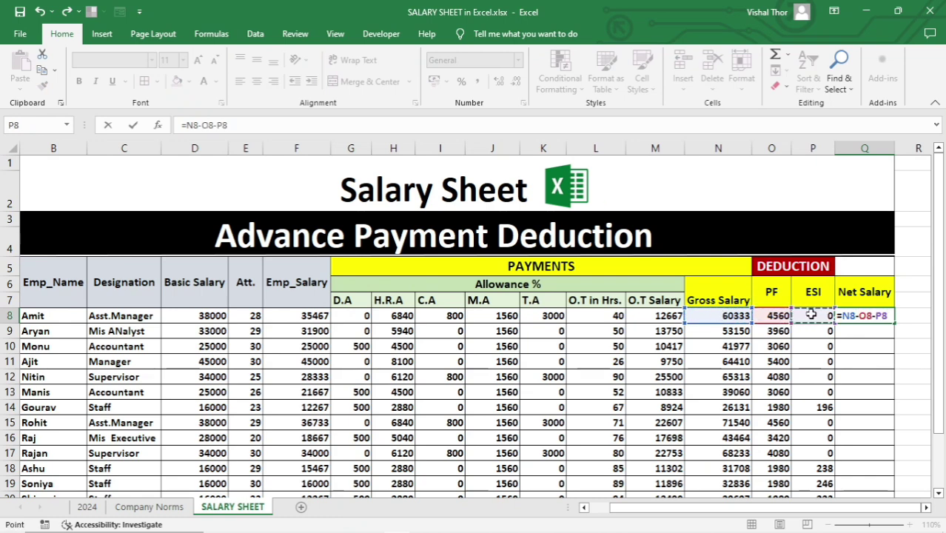
{"action": "key", "text": "Return"}
Fill the Net Salary formula from Q8 down to Q23
{"action": "left_click", "coordinate": [844, 316]}
{"action": "double_click", "coordinate": [893, 323]}
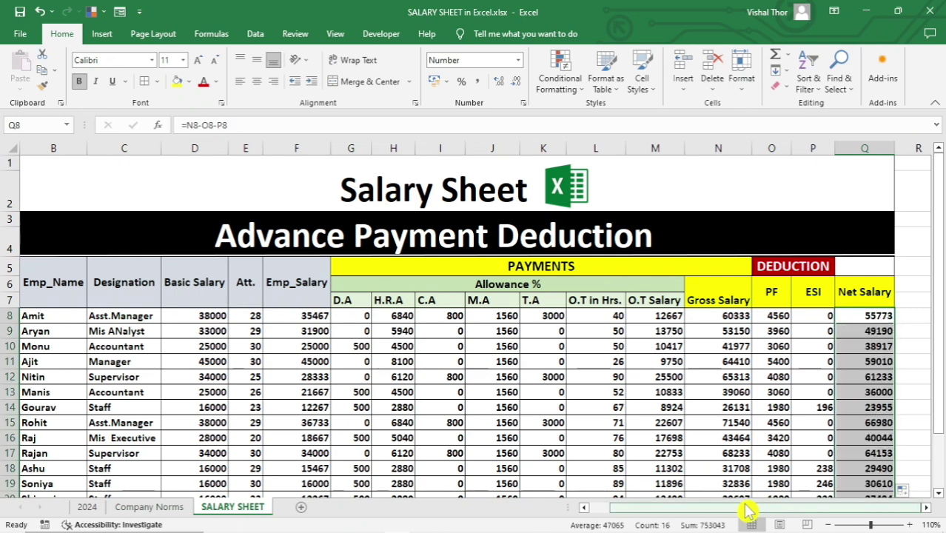
{"action": "left_click_drag", "start_coordinate": [748, 511], "coordinate": [777, 508]}
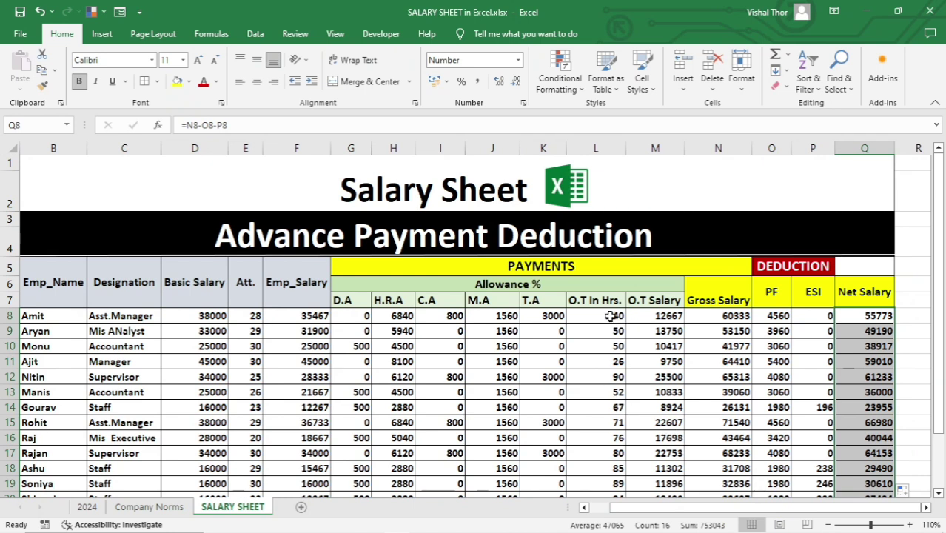
Apply the custom number format # "Hrs" to the overtime hours in L8:L23
{"action": "left_click_drag", "start_coordinate": [587, 300], "coordinate": [574, 471]}
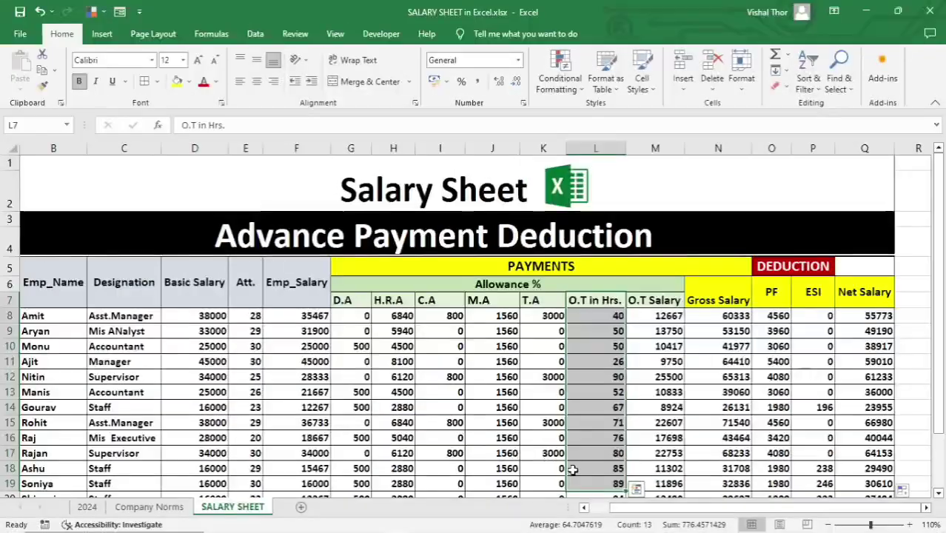
{"action": "left_click_drag", "start_coordinate": [596, 321], "coordinate": [614, 490]}
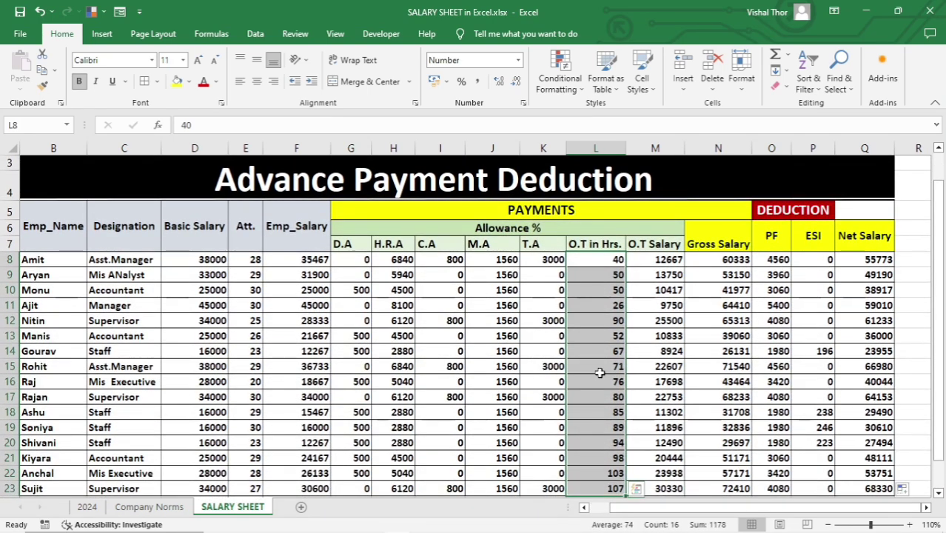
{"action": "key", "text": "ctrl+1"}
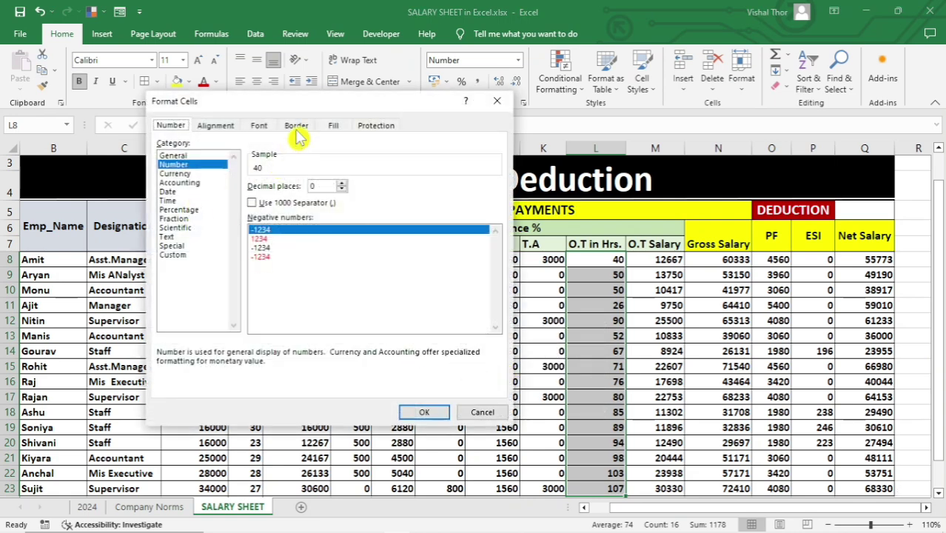
{"action": "left_click_drag", "start_coordinate": [300, 103], "coordinate": [480, 115]}
{"action": "left_click", "coordinate": [350, 266]}
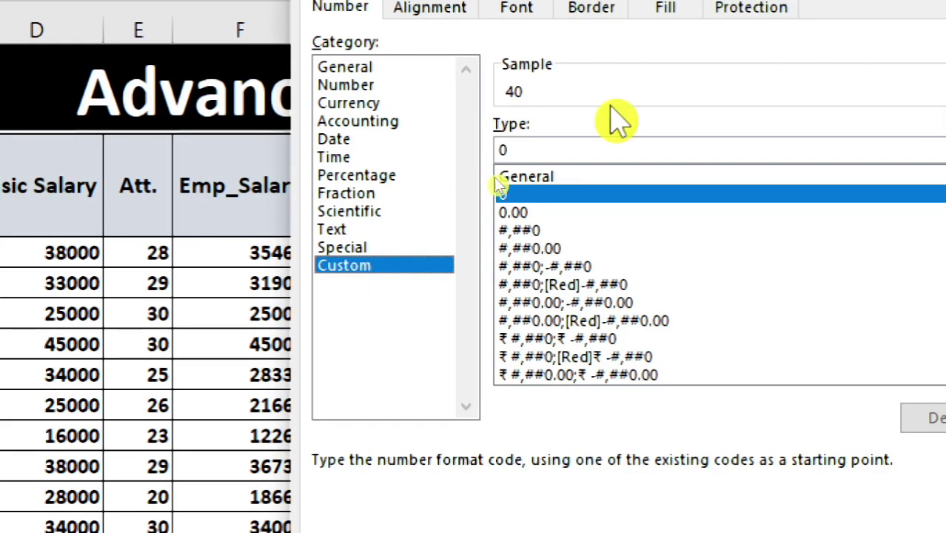
{"action": "left_click", "coordinate": [545, 142]}
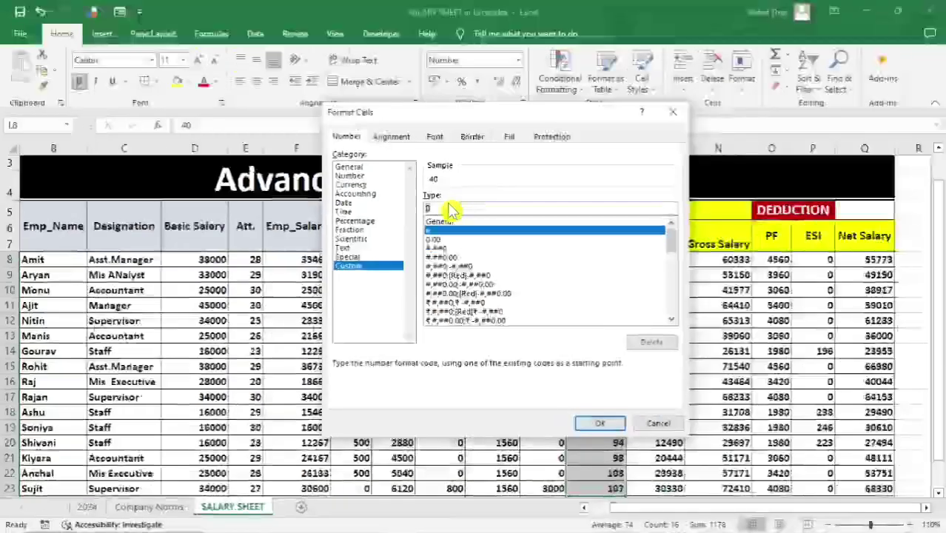
{"action": "key", "text": "BackSpace"}
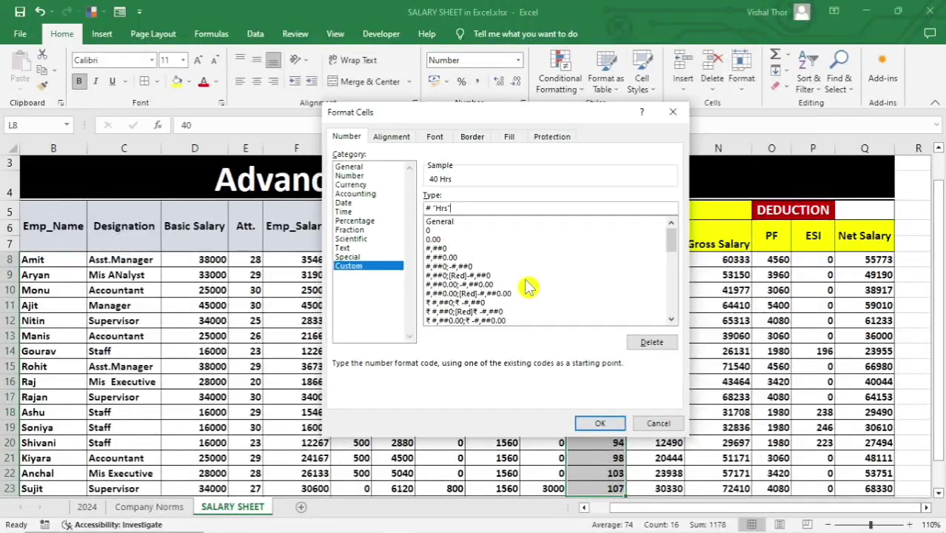
{"action": "left_click", "coordinate": [597, 364]}
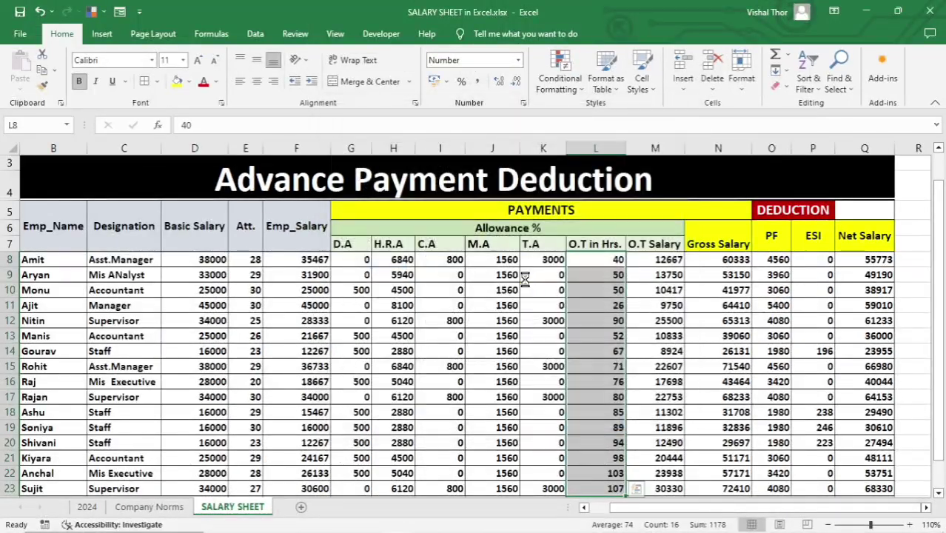
{"action": "left_click_drag", "start_coordinate": [596, 260], "coordinate": [624, 395]}
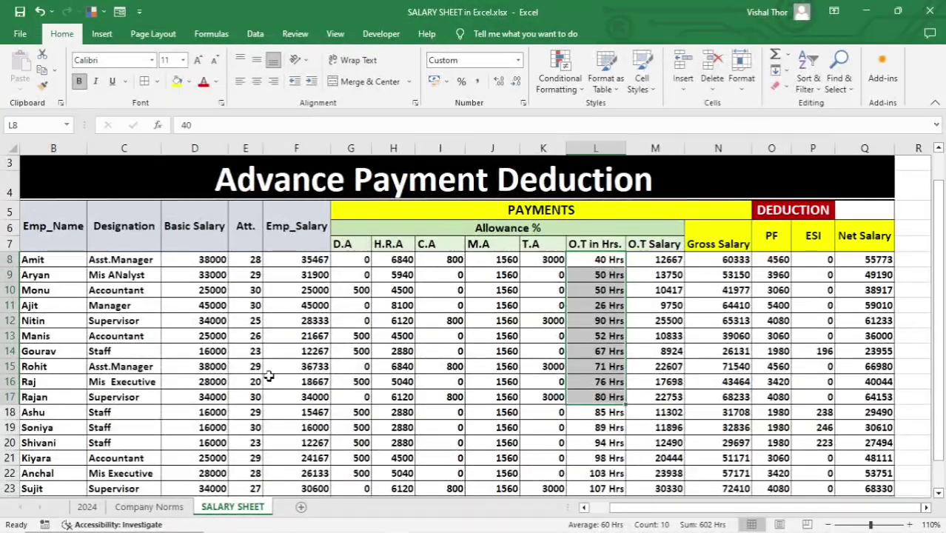
Format the Basic Salary values in D8:D23 as rupee currency with no decimal places
{"action": "left_click_drag", "start_coordinate": [196, 259], "coordinate": [191, 491]}
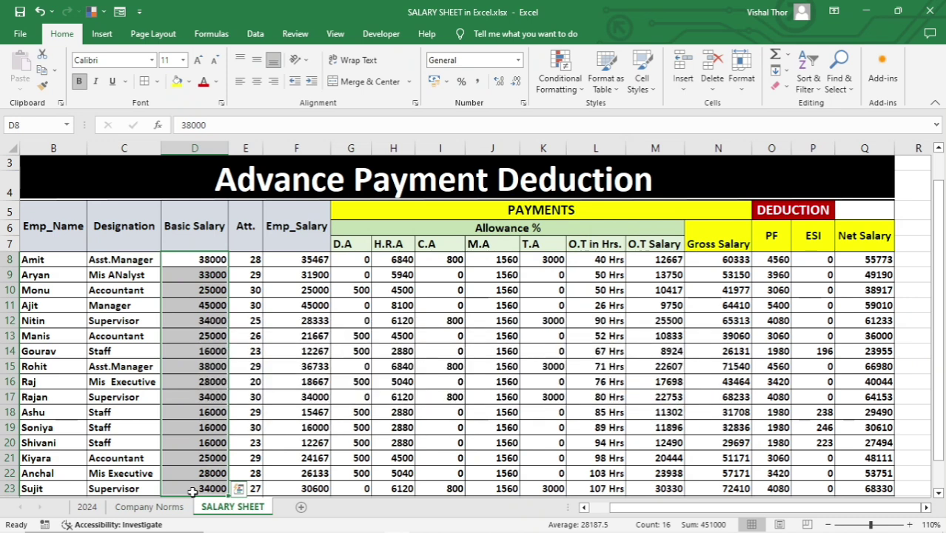
{"action": "key", "text": "ctrl+shift+4"}
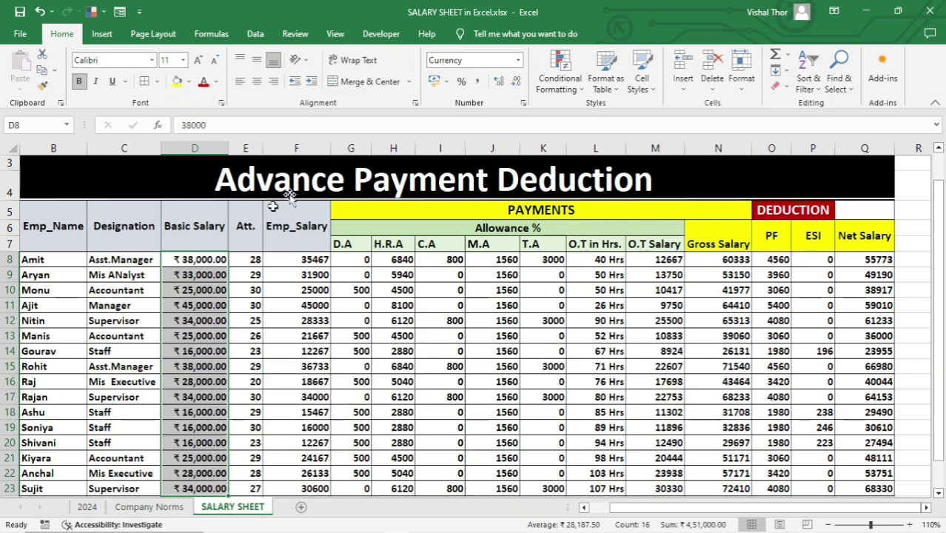
{"action": "left_click", "coordinate": [515, 81]}
{"action": "left_click", "coordinate": [514, 81]}
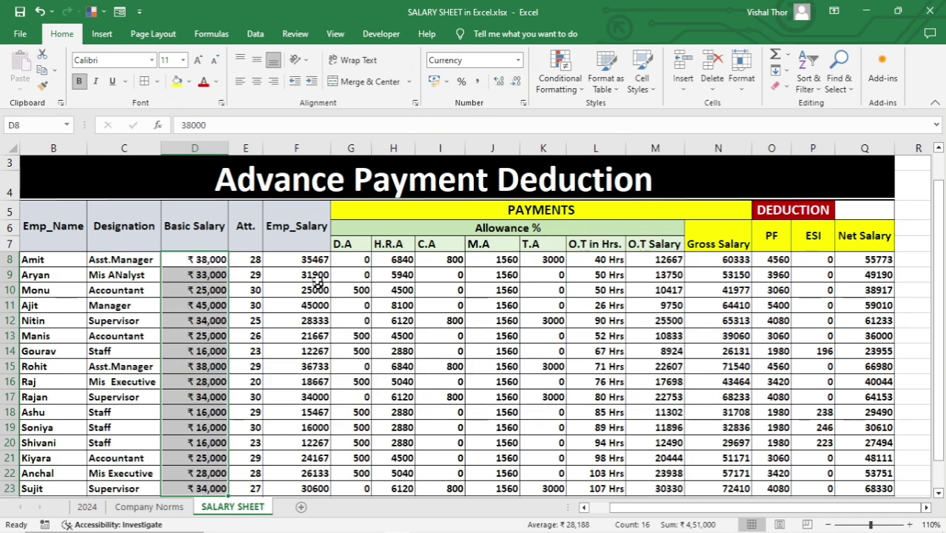
Format the Emp_Salary values in F8:F23 as rupee currency with no decimal places
{"action": "left_click_drag", "start_coordinate": [309, 264], "coordinate": [317, 489]}
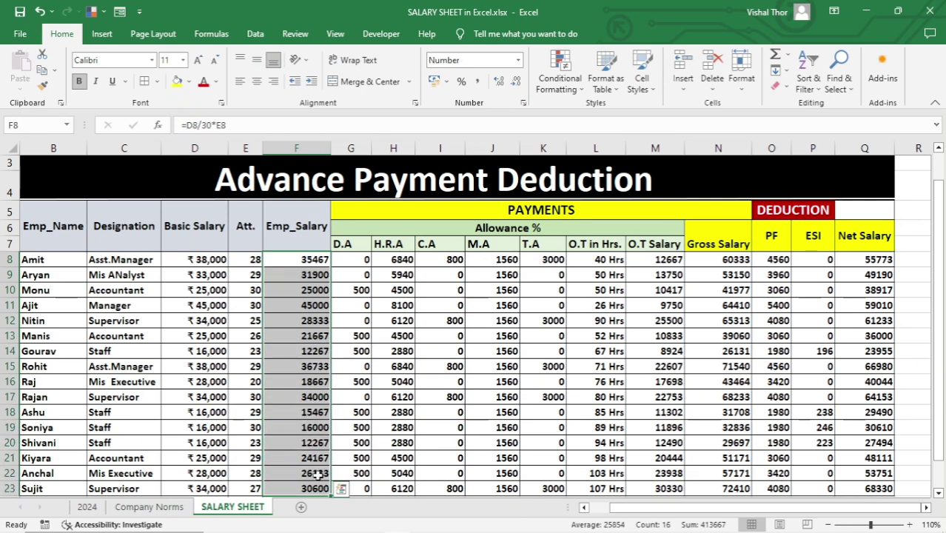
{"action": "key", "text": "ctrl+shift+4"}
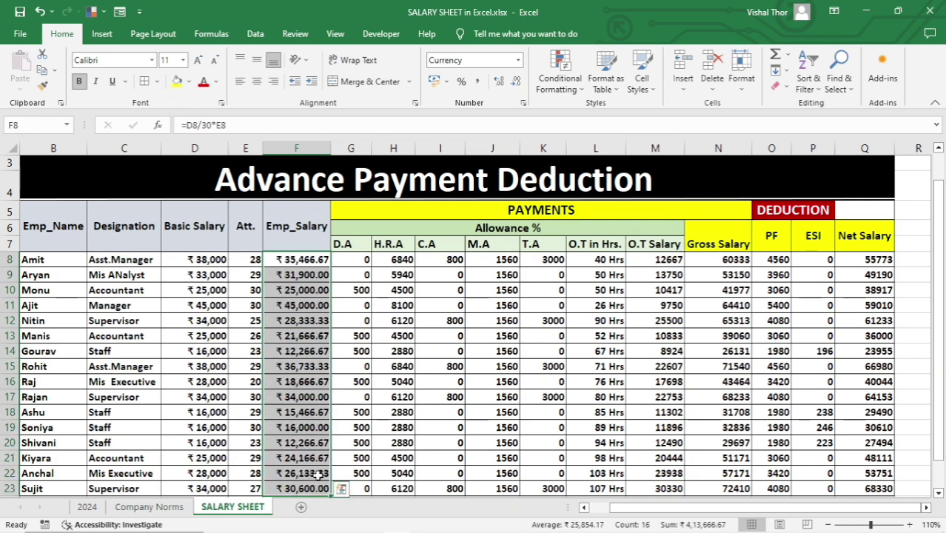
{"action": "left_click", "coordinate": [515, 82]}
{"action": "left_click", "coordinate": [514, 81]}
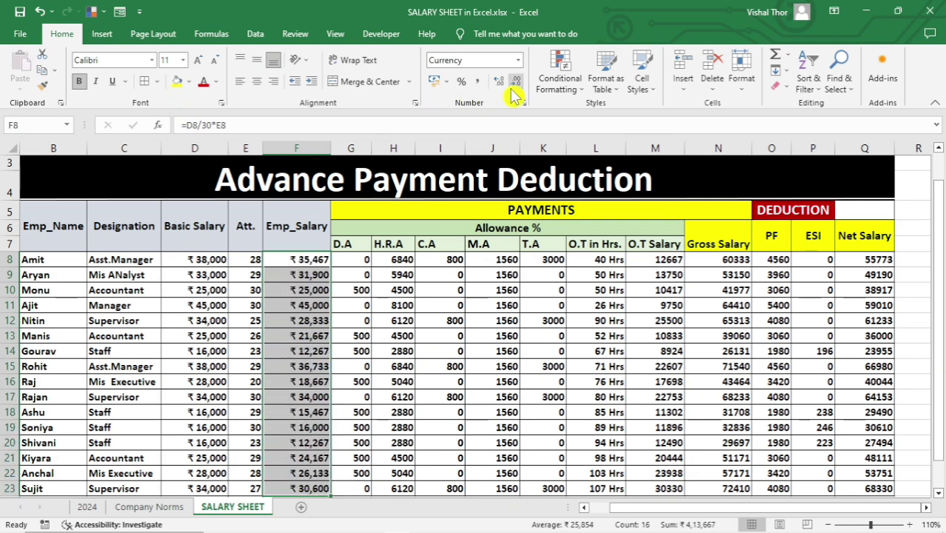
{"action": "left_click", "coordinate": [400, 351]}
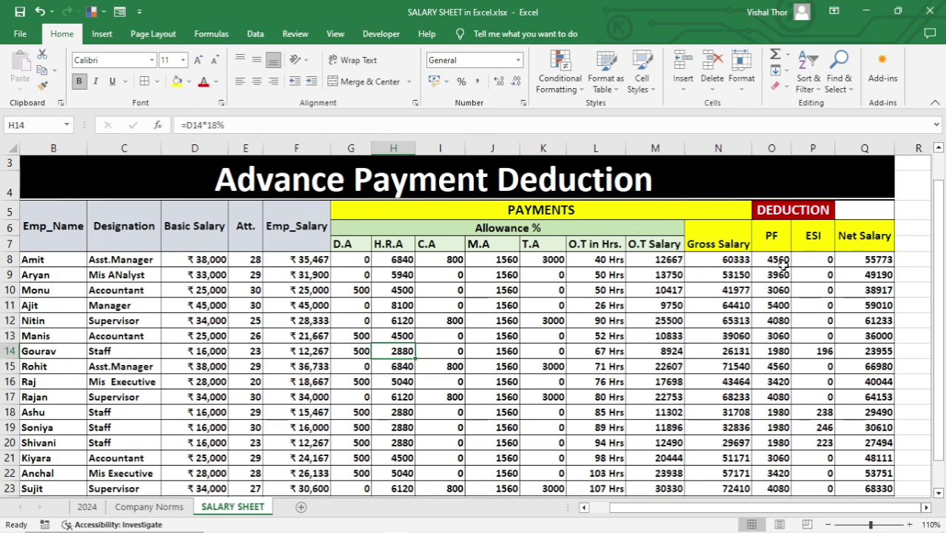
Give the PF and ESI values in O8:P23 a red fill and white font
{"action": "left_click_drag", "start_coordinate": [783, 263], "coordinate": [821, 492]}
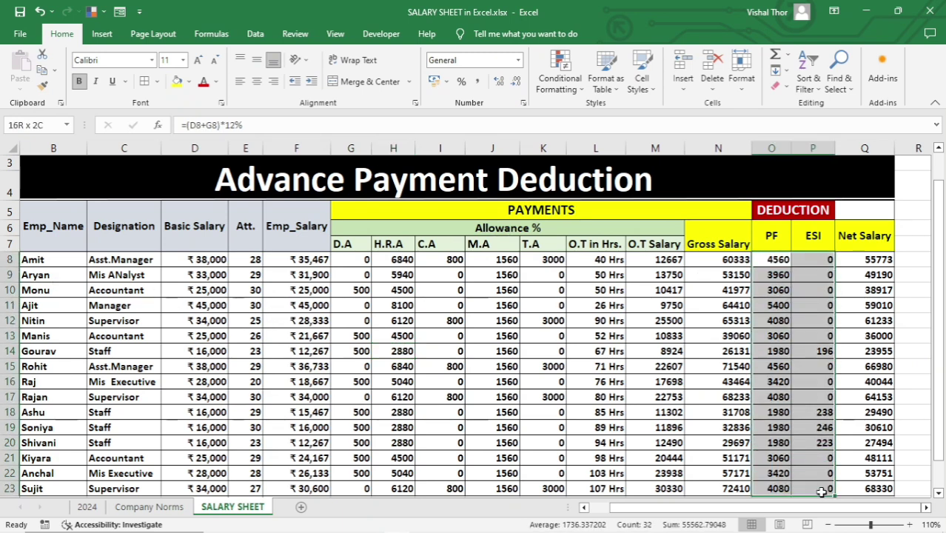
{"action": "left_click", "coordinate": [190, 82]}
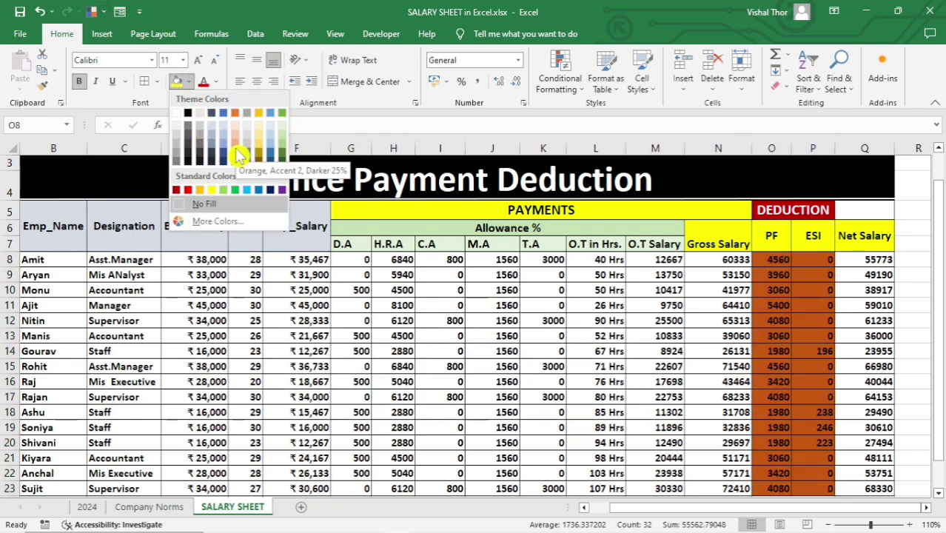
{"action": "left_click", "coordinate": [188, 191]}
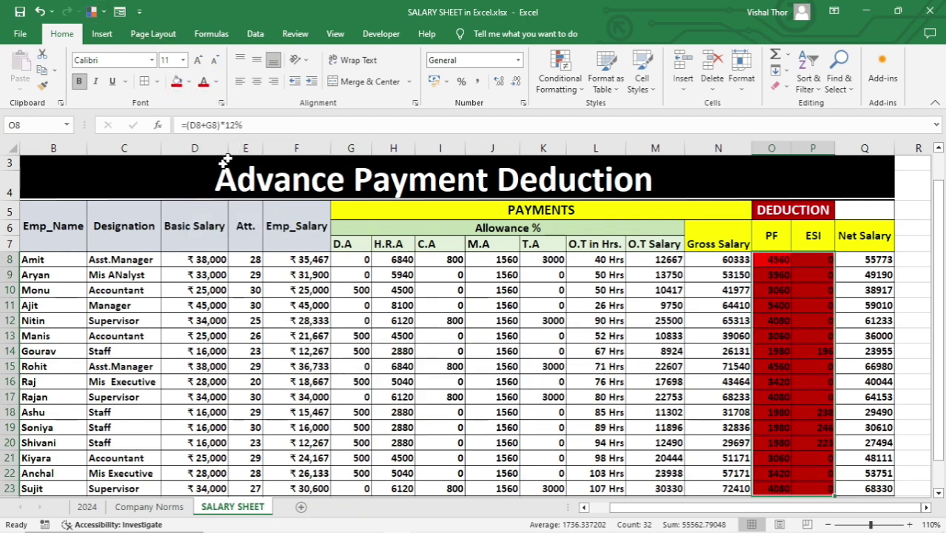
{"action": "left_click", "coordinate": [216, 81]}
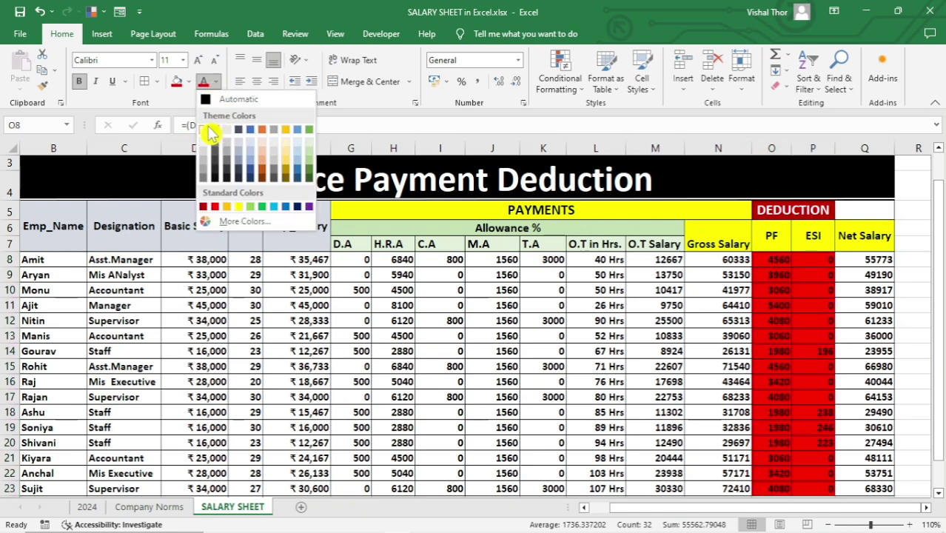
{"action": "left_click", "coordinate": [211, 131]}
{"action": "left_click", "coordinate": [638, 320]}
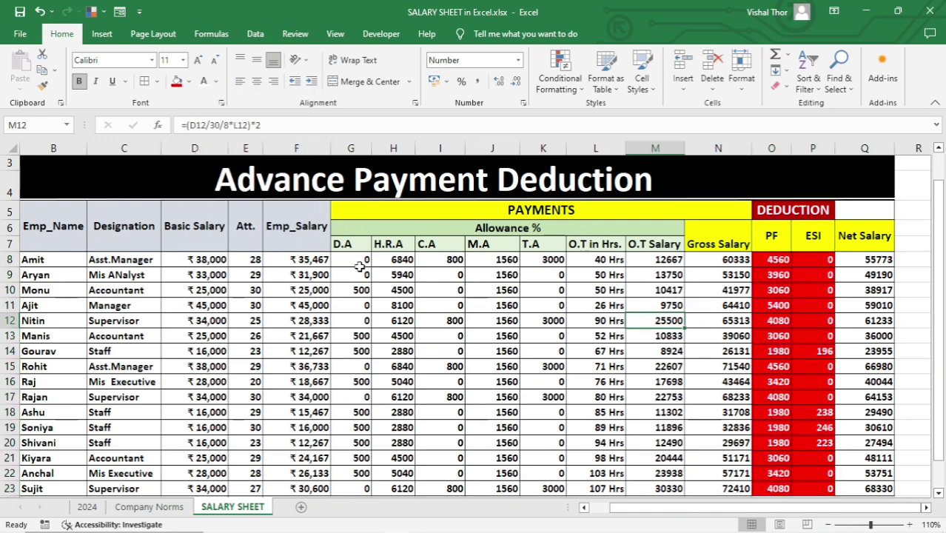
Fill the D.A to T.A allowance values in G8:K23 with a light gold theme colour
{"action": "left_click_drag", "start_coordinate": [359, 265], "coordinate": [557, 486]}
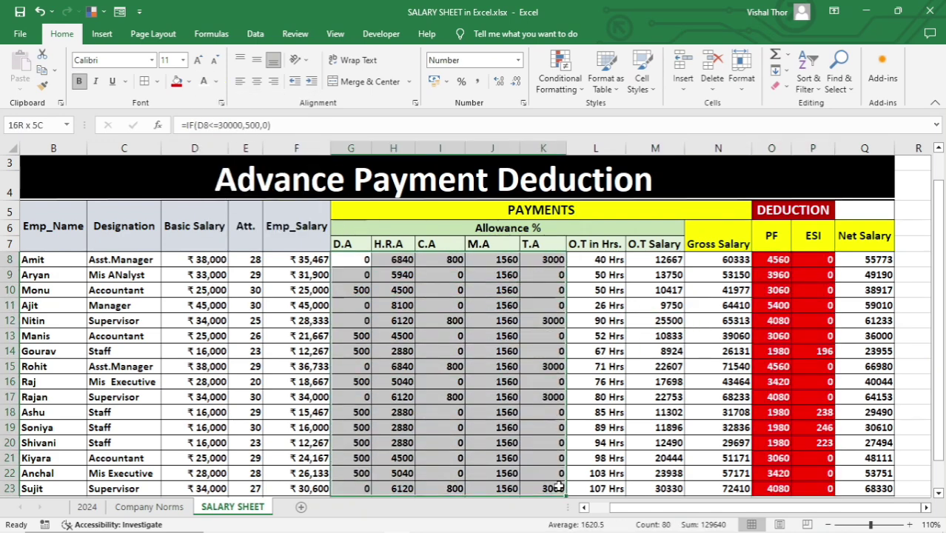
{"action": "left_click", "coordinate": [189, 83]}
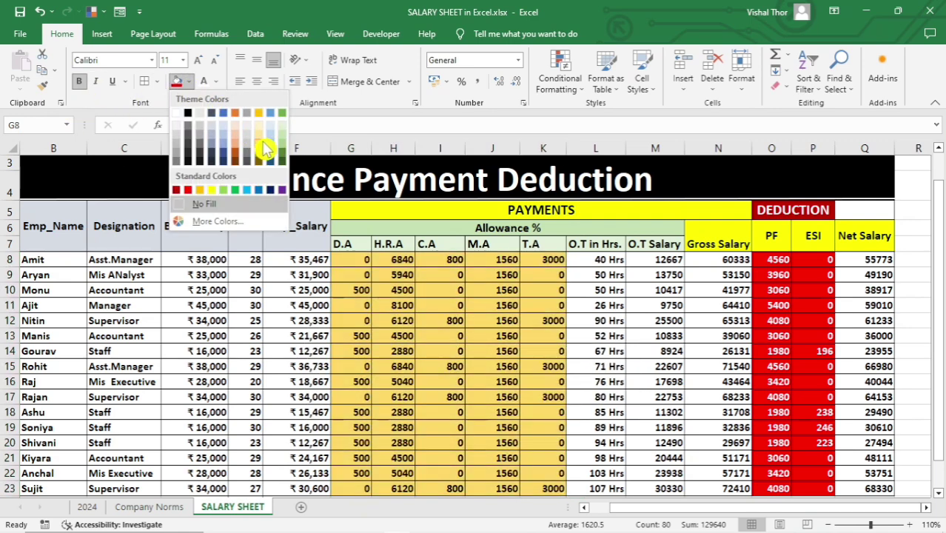
{"action": "left_click", "coordinate": [262, 145]}
Fill the O.T Salary values in M8:M22 with the same light gold colour as the allowance values
{"action": "left_click_drag", "start_coordinate": [658, 261], "coordinate": [668, 437]}
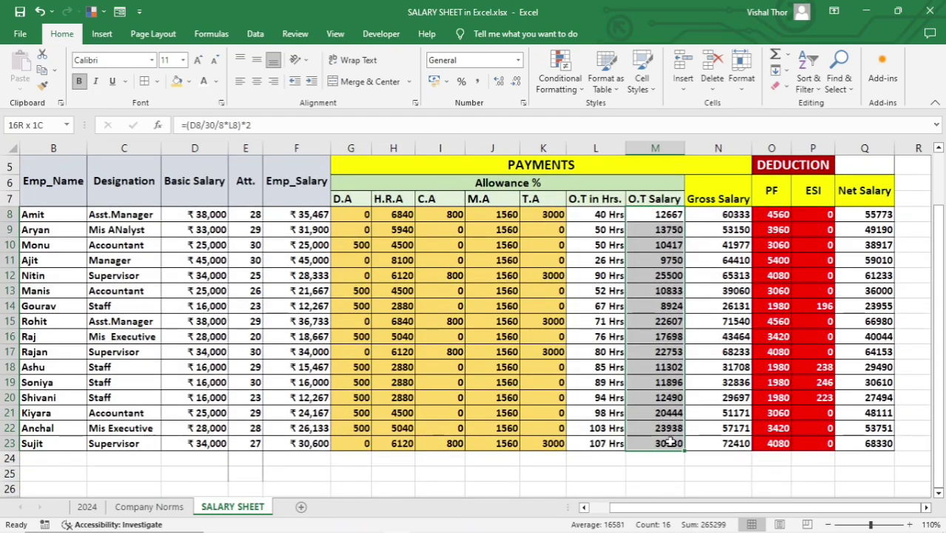
{"action": "scroll", "coordinate": [629, 385], "scroll_direction": "up", "scroll_amount": 2}
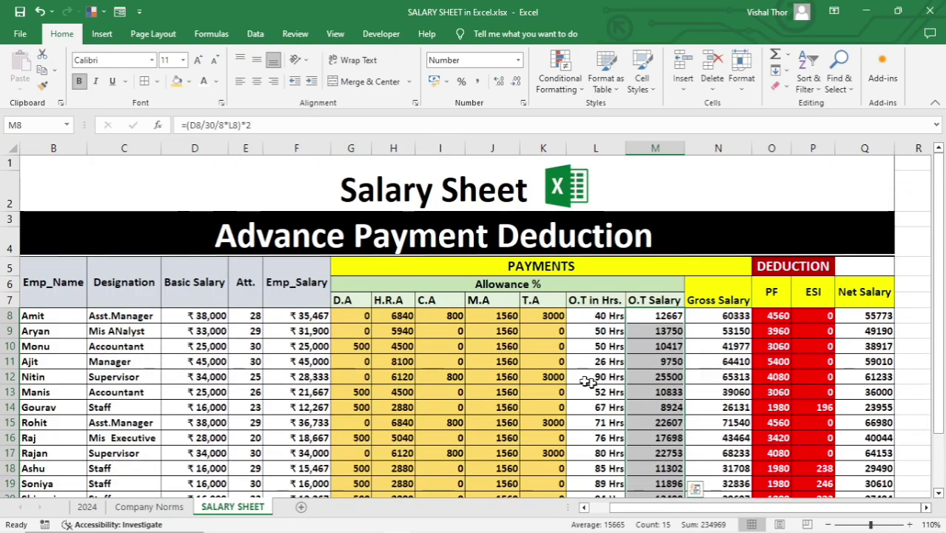
{"action": "left_click", "coordinate": [176, 82]}
{"action": "left_click", "coordinate": [503, 363]}
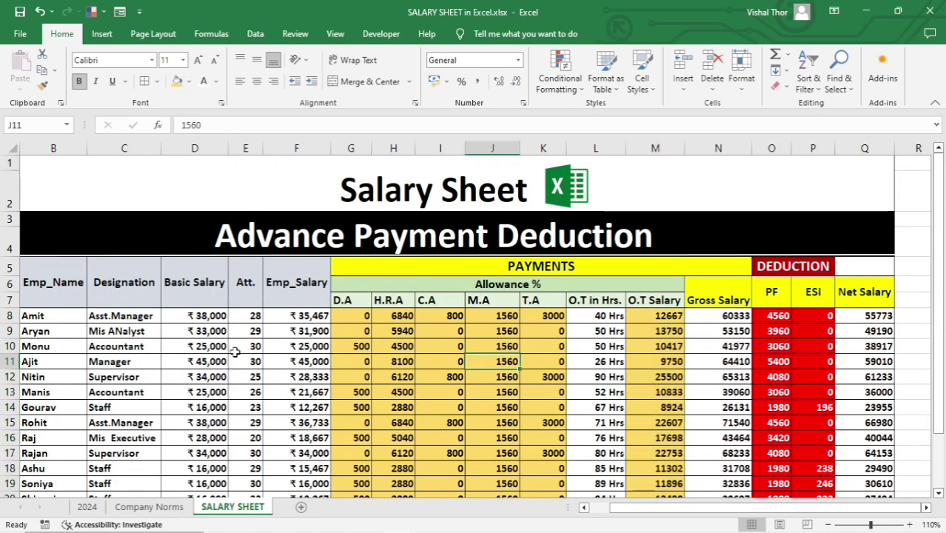
Fill the Basic Salary values in D8:D23 with a dark green theme colour
{"action": "left_click_drag", "start_coordinate": [194, 316], "coordinate": [194, 497]}
{"action": "scroll", "coordinate": [133, 309], "scroll_direction": "up", "scroll_amount": 3}
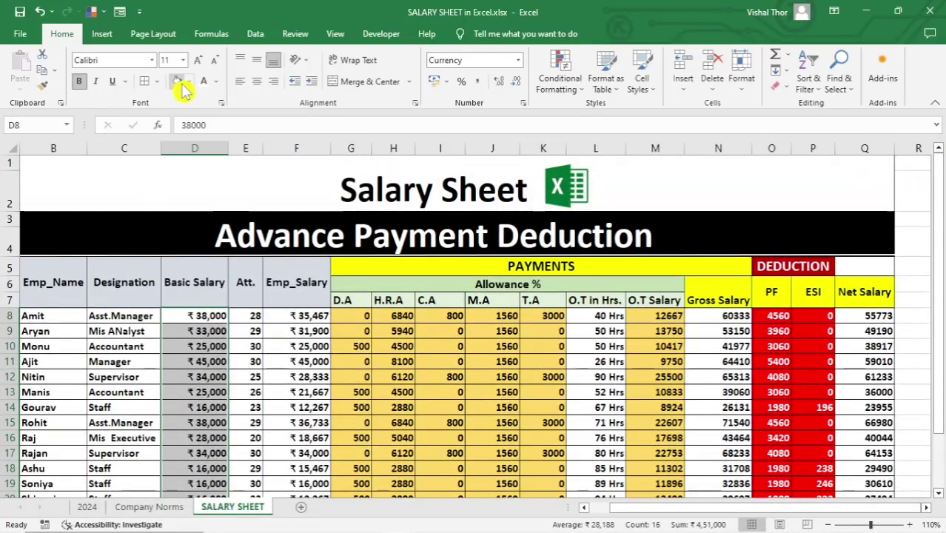
{"action": "left_click", "coordinate": [189, 81]}
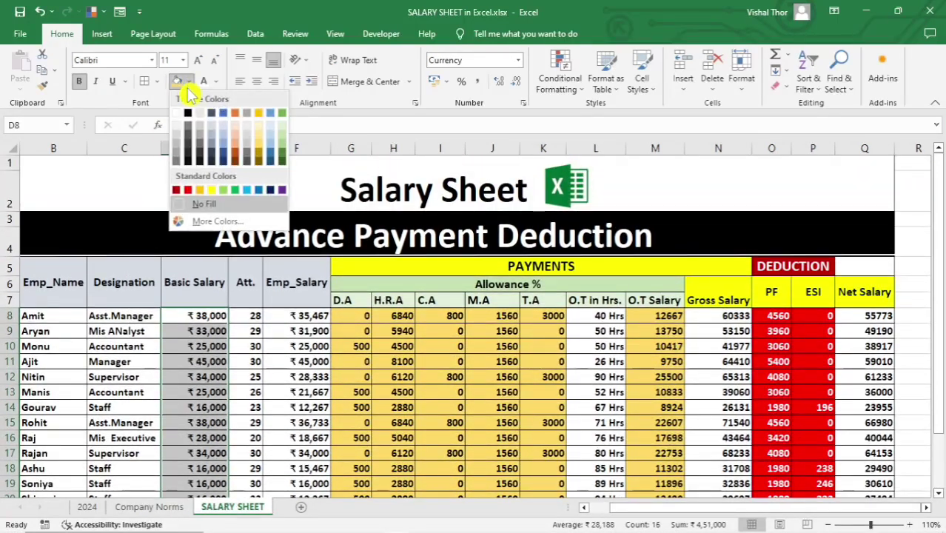
{"action": "left_click", "coordinate": [283, 149]}
Fill the employee names in B8:B23 with a light orange theme colour
{"action": "left_click_drag", "start_coordinate": [48, 317], "coordinate": [33, 459]}
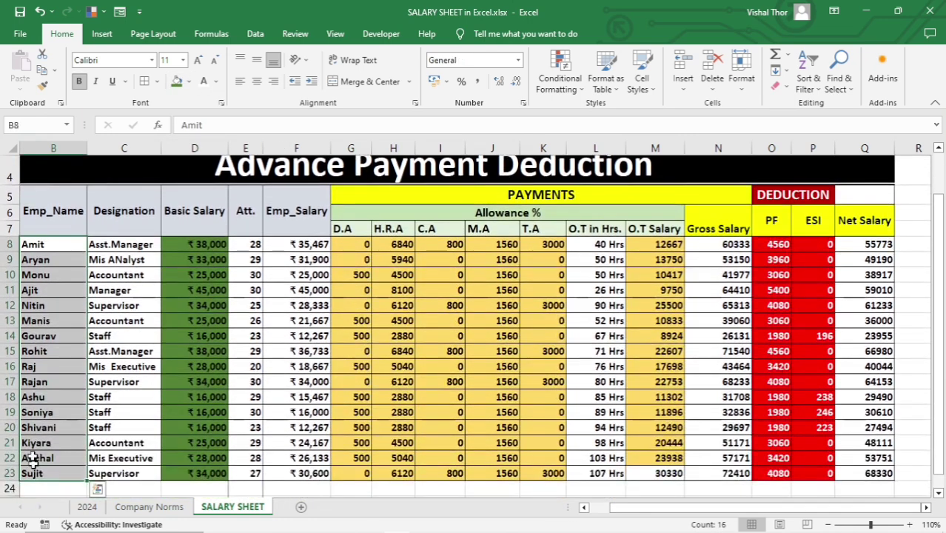
{"action": "left_click", "coordinate": [189, 81]}
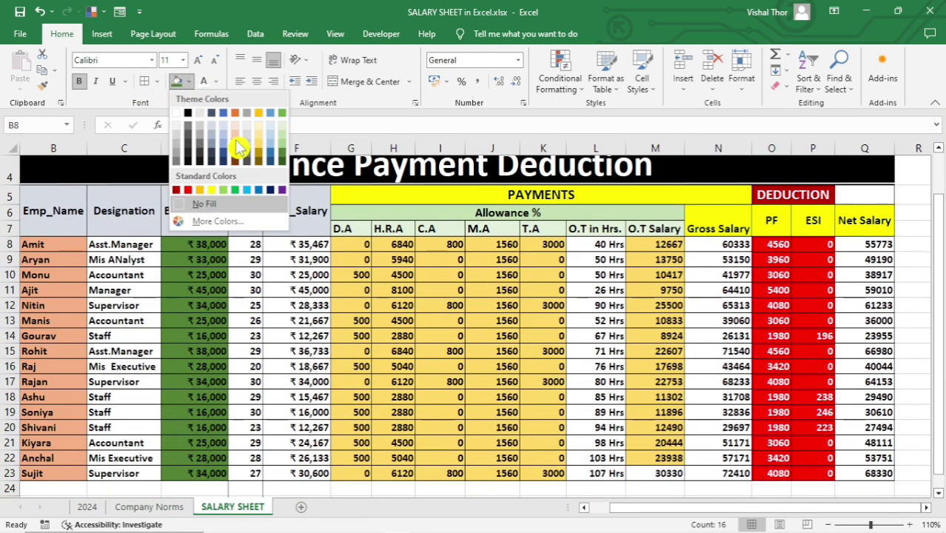
{"action": "left_click", "coordinate": [237, 149]}
{"action": "scroll", "coordinate": [437, 281], "scroll_direction": "up", "scroll_amount": 1}
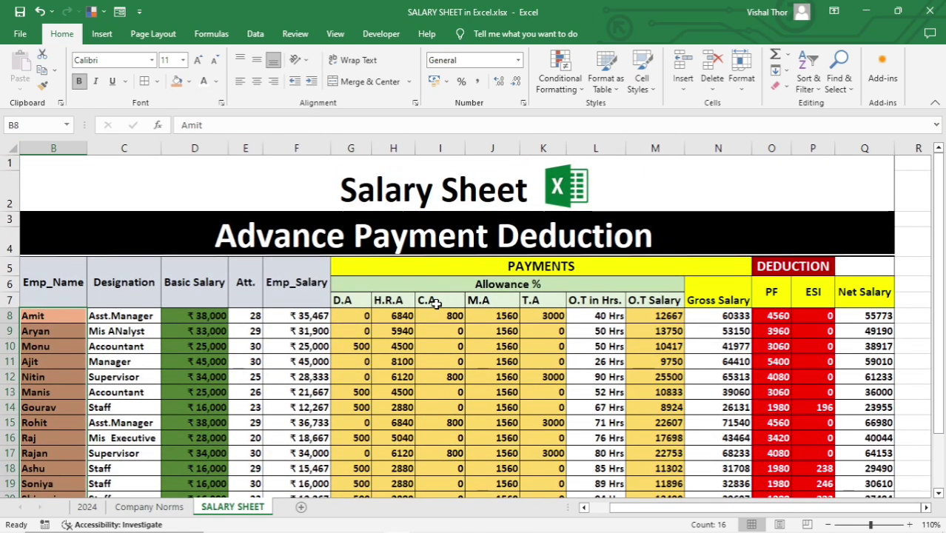
{"action": "left_click", "coordinate": [451, 348]}
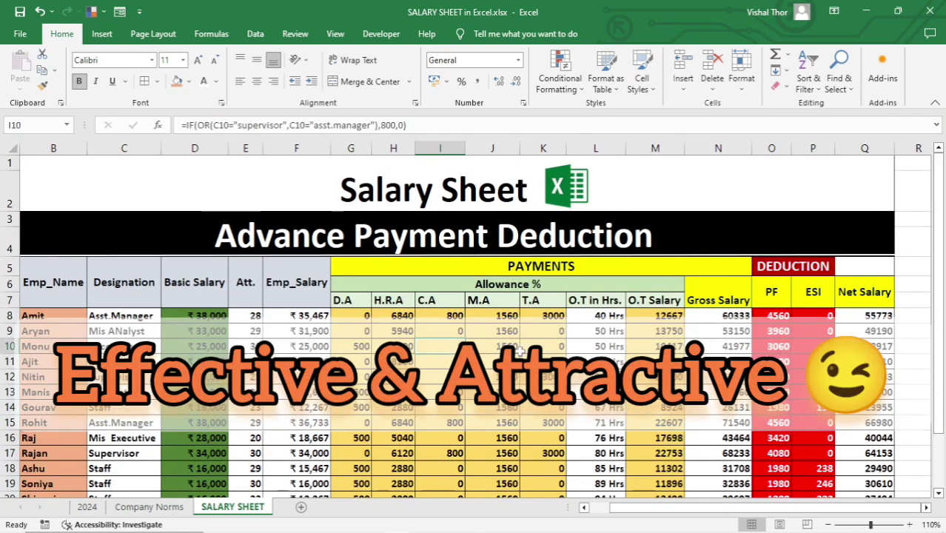